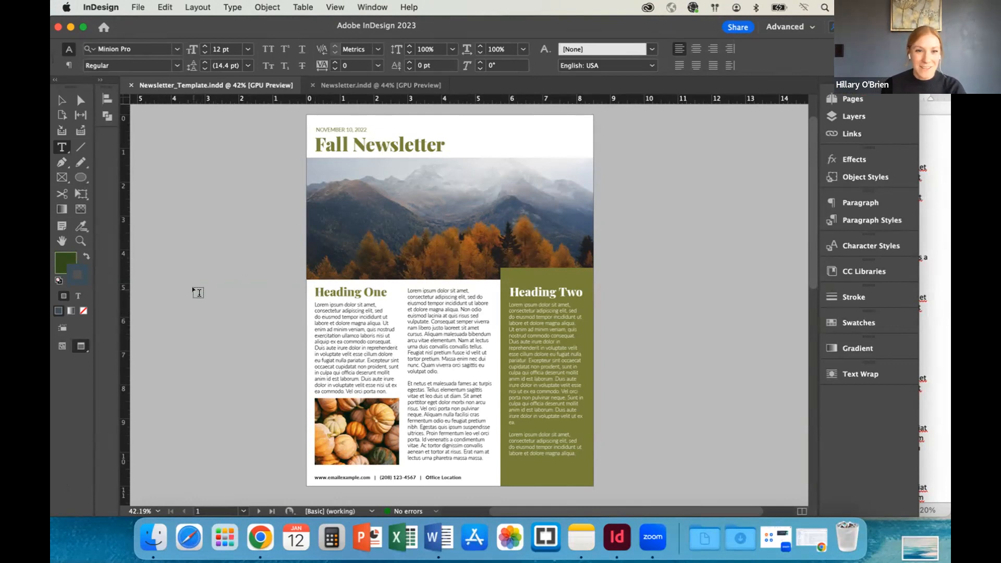
Review the layout of both pages of the Newsletter_Template.indd document
left_click(62, 100)
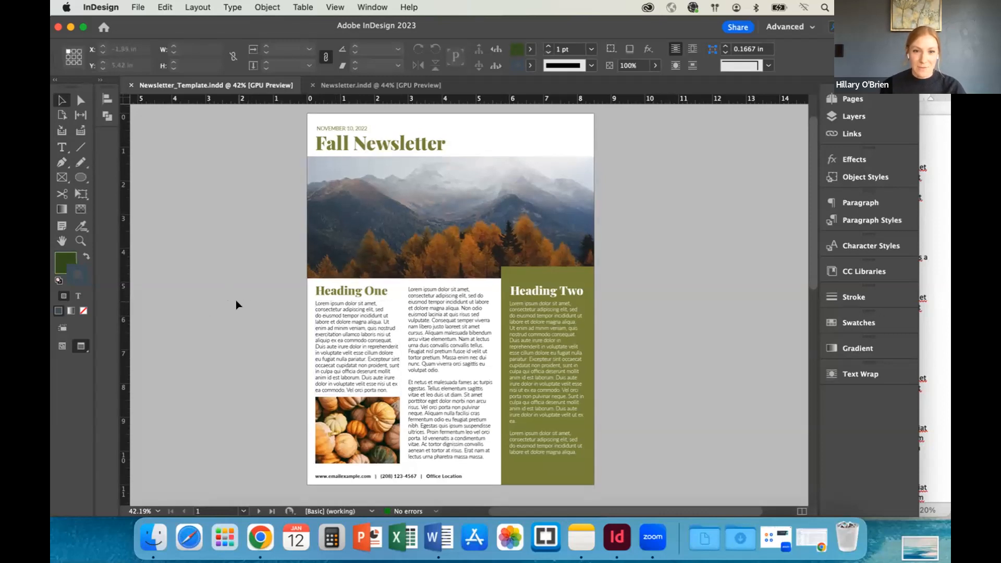
scroll(235, 299, "down", 1)
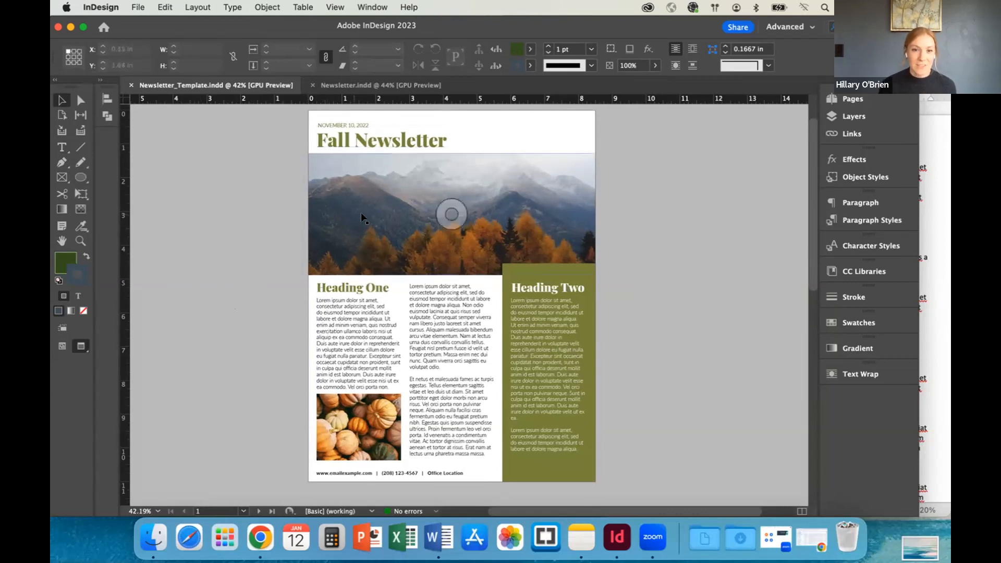
scroll(228, 315, "down", 2)
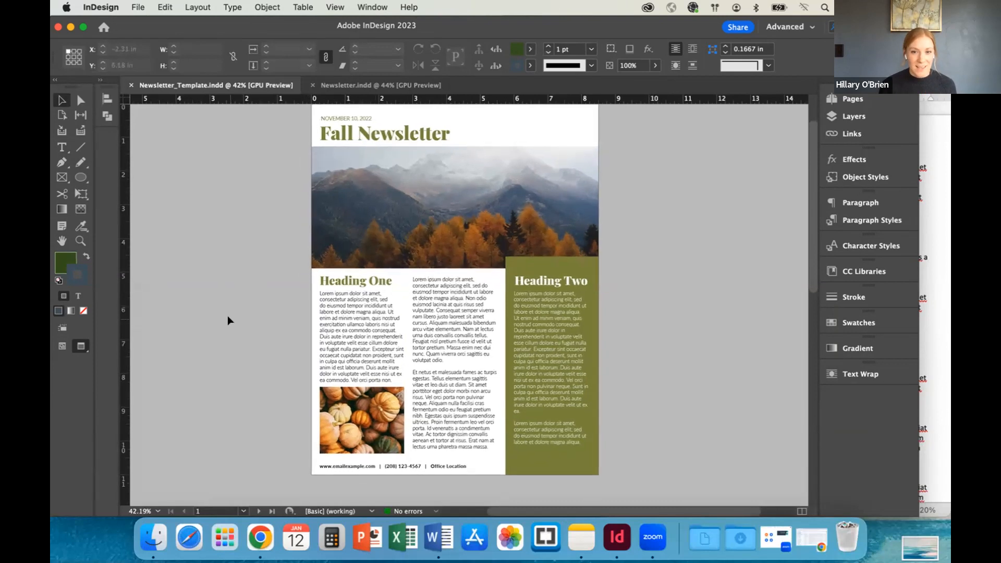
scroll(675, 294, "down", 10)
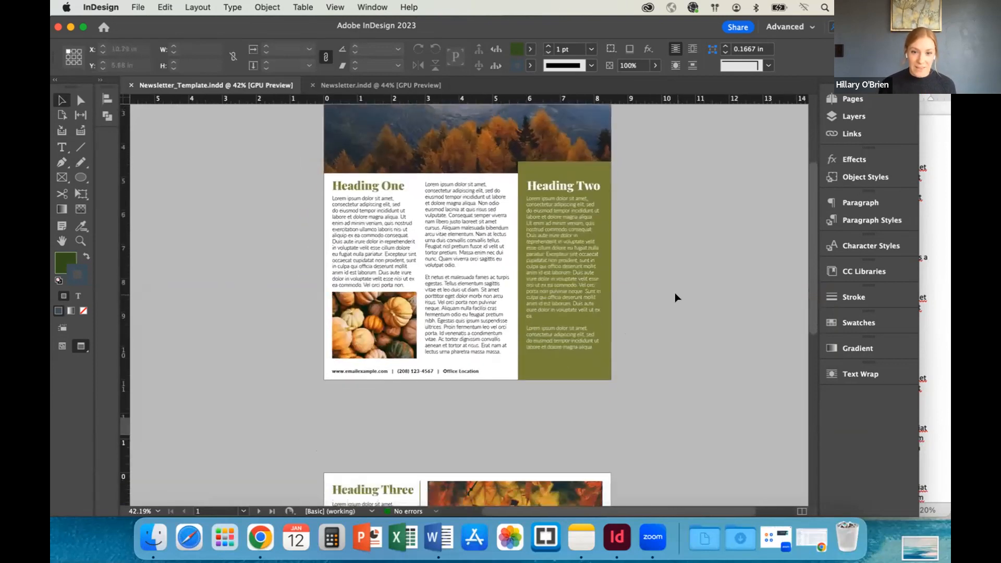
scroll(674, 297, "down", 5)
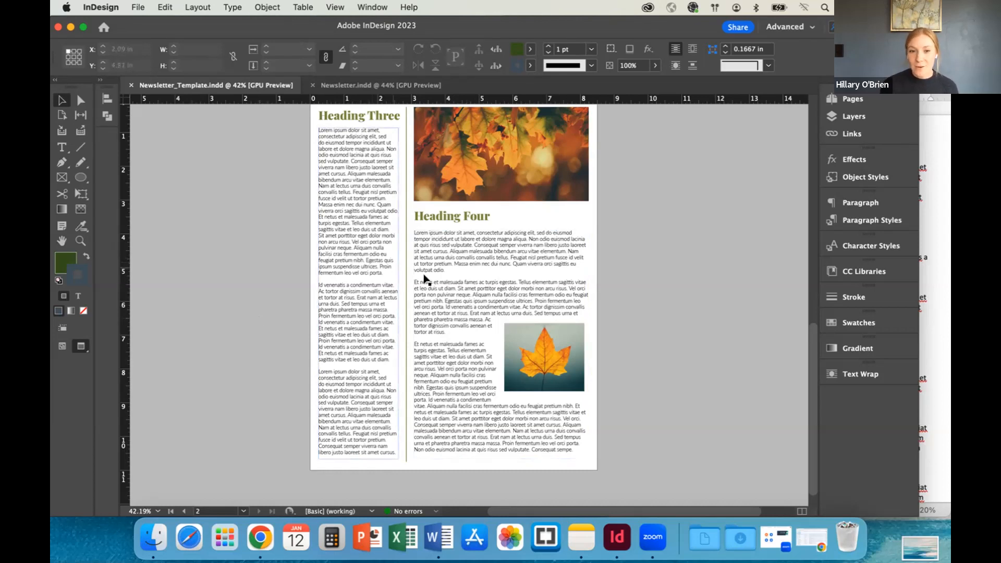
scroll(632, 305, "up", 8)
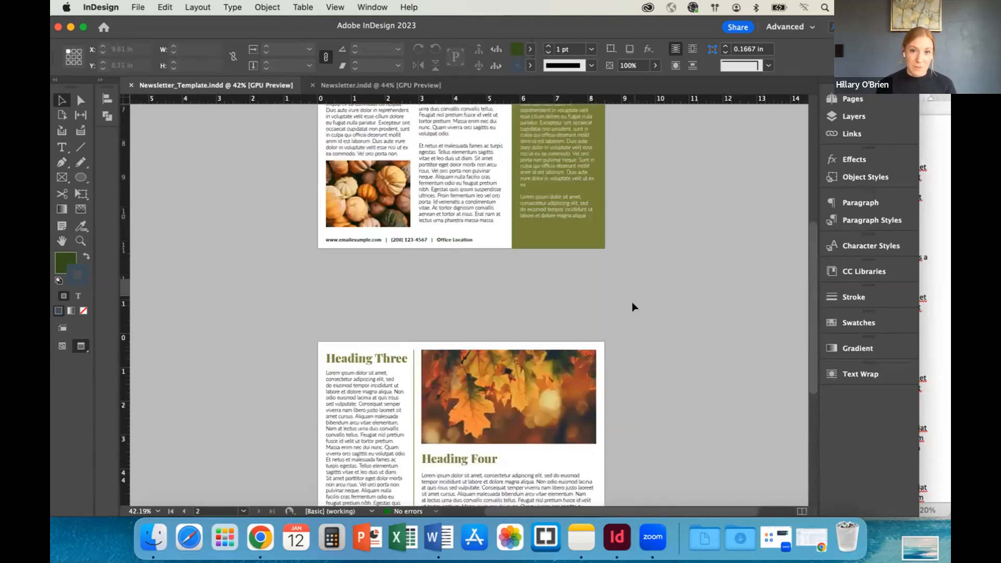
scroll(632, 302, "up", 2)
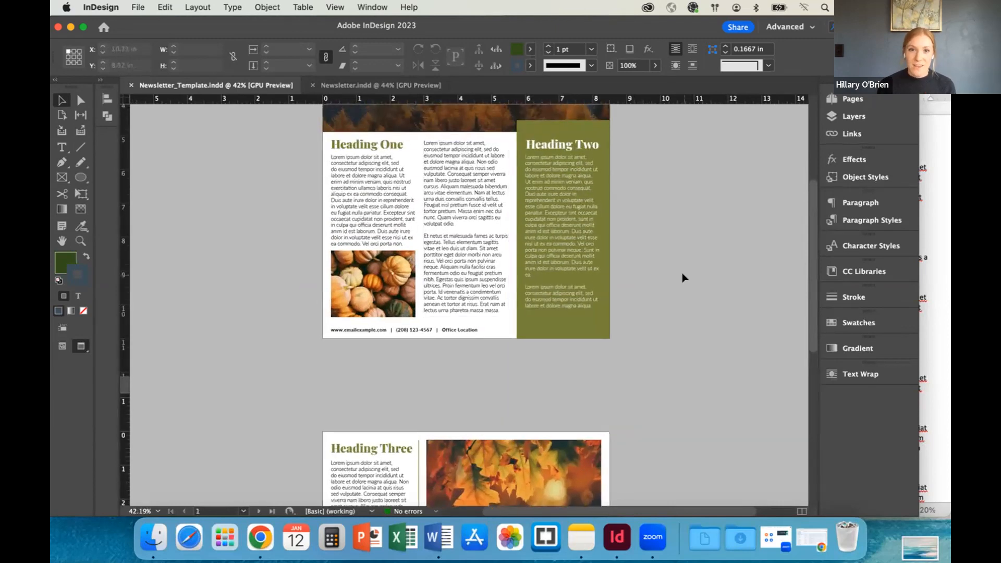
scroll(681, 273, "down", 15)
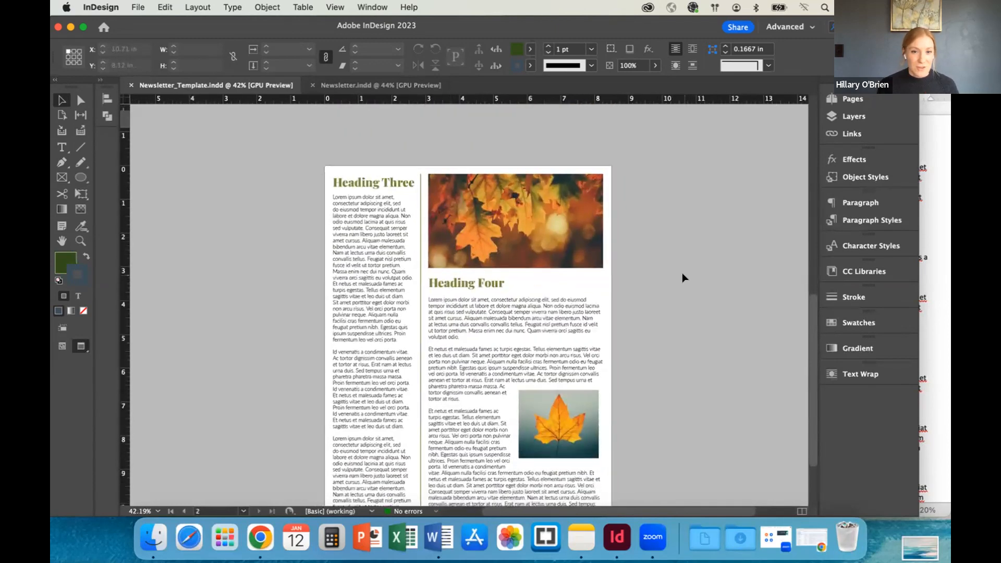
scroll(262, 303, "down", 2)
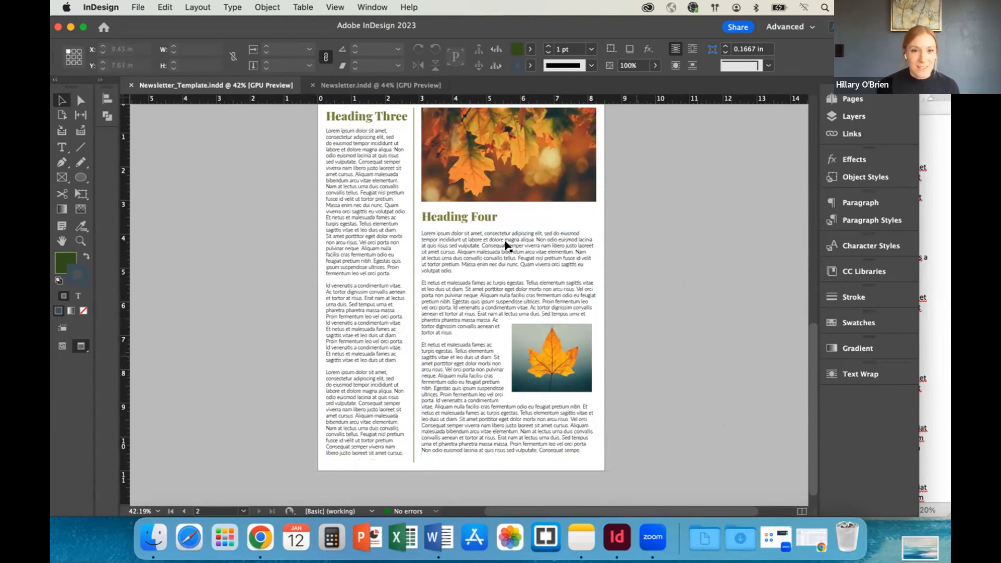
Switch to the Newsletter.indd document and look over its first page
left_click(354, 86)
scroll(301, 221, "up", 5)
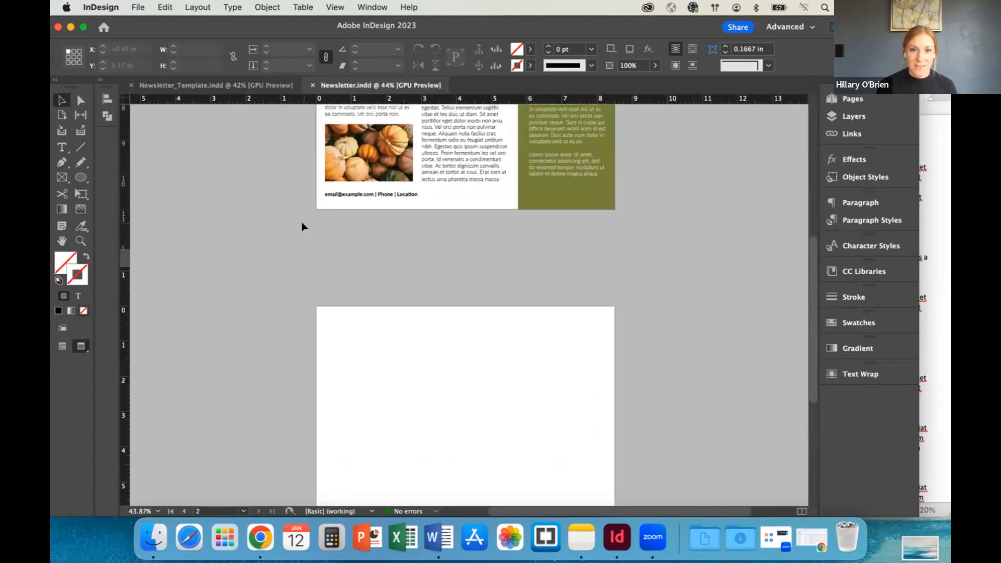
scroll(301, 221, "up", 6)
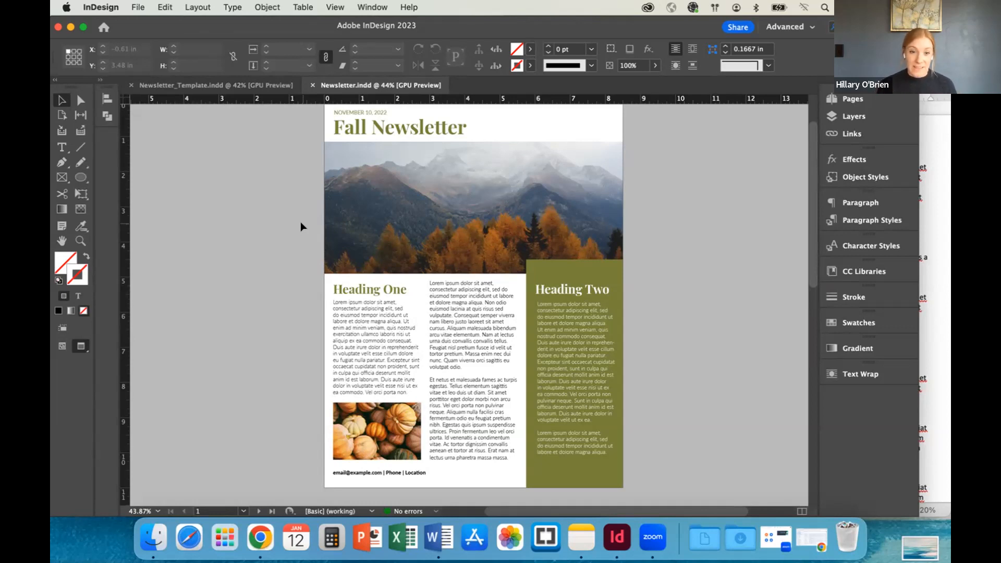
scroll(282, 239, "down", 2)
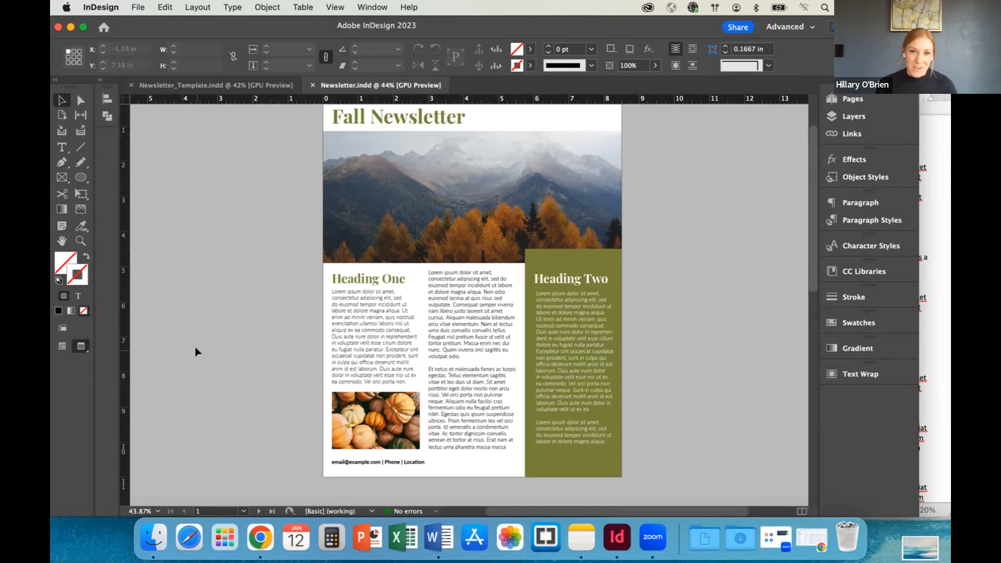
scroll(195, 346, "up", 1)
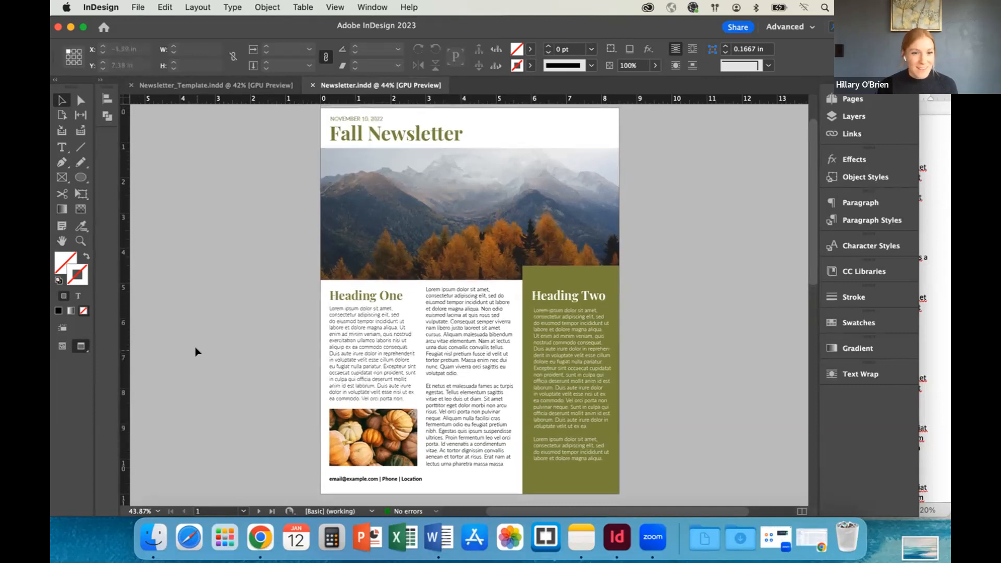
Show the guides and frame edges in Normal view and go to the blank page 2
left_click(60, 346)
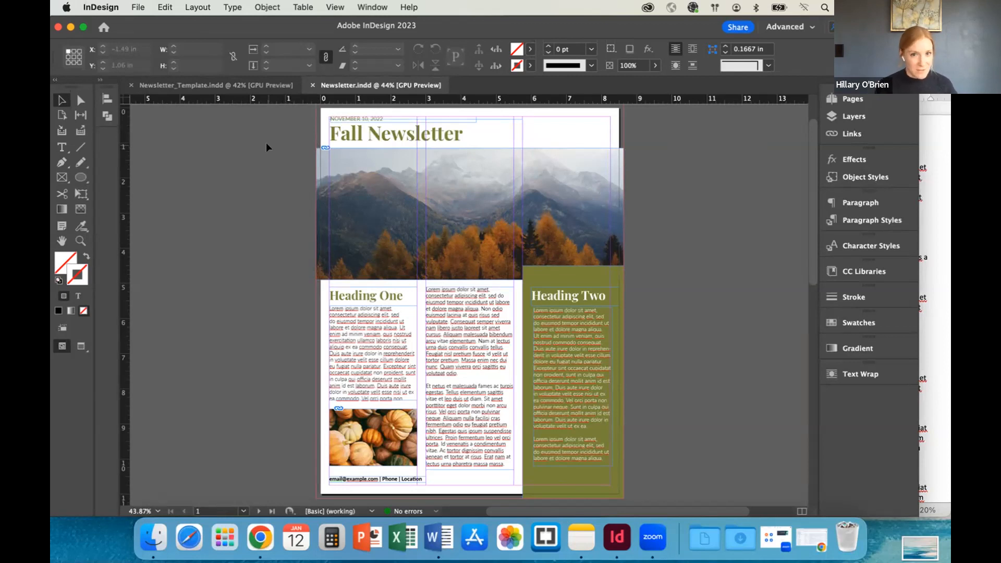
scroll(236, 233, "down", 3)
scroll(237, 233, "down", 10)
scroll(237, 245, "down", 8)
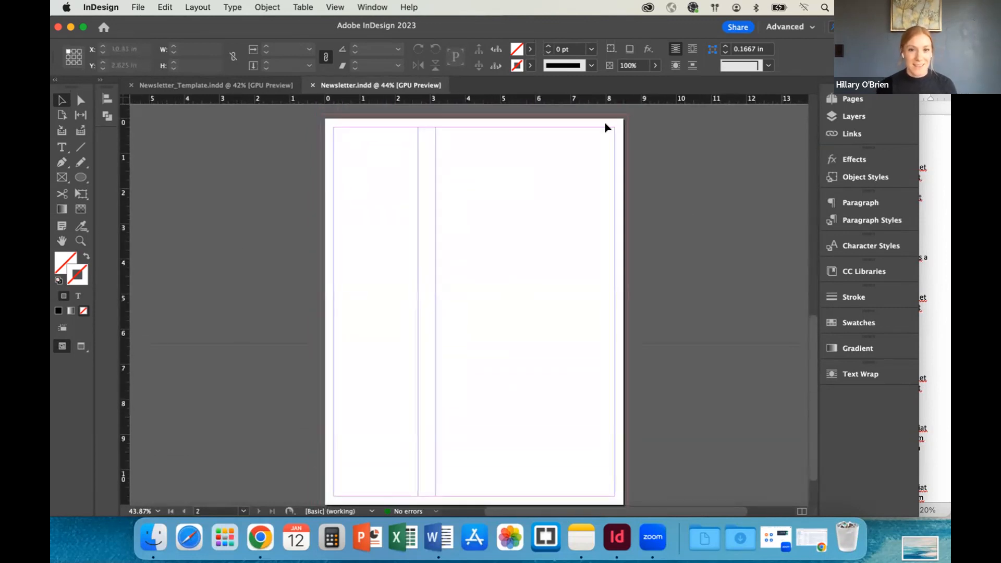
scroll(392, 227, "down", 1)
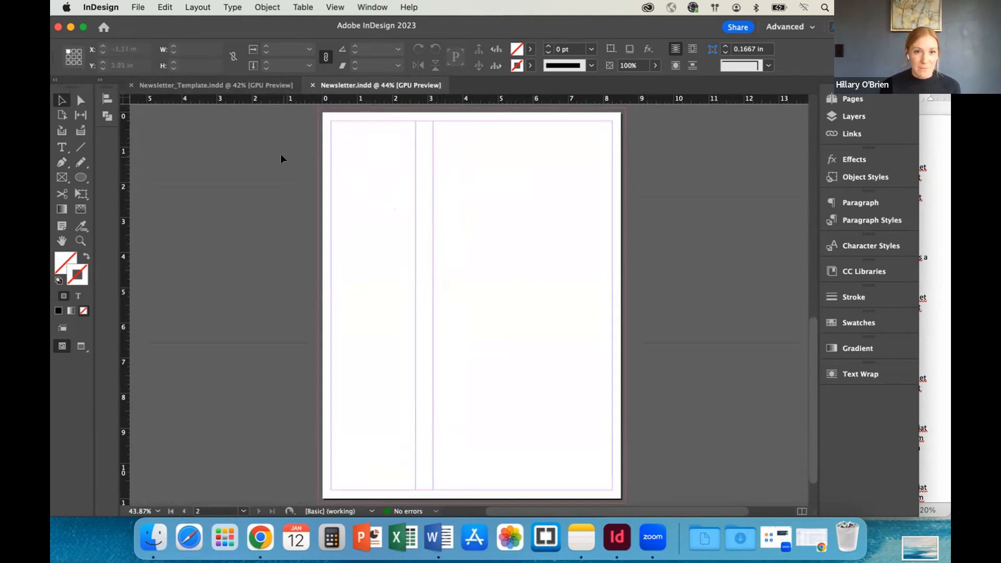
Open Margins and Columns for page 2 and set the number of columns to 2
left_click(197, 7)
left_click(226, 40)
left_click_drag(215, 185, 157, 173)
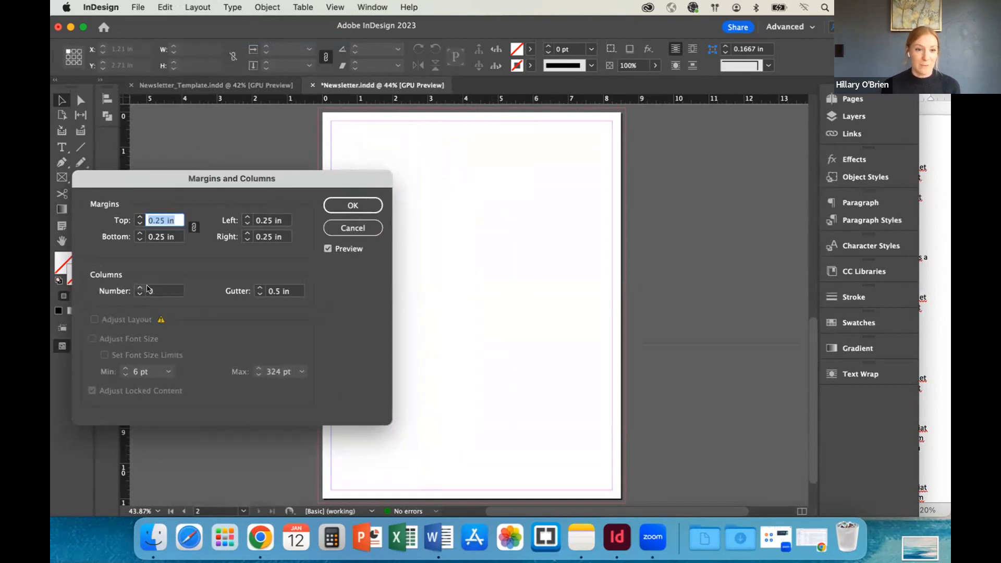
left_click(141, 291)
left_click(140, 287)
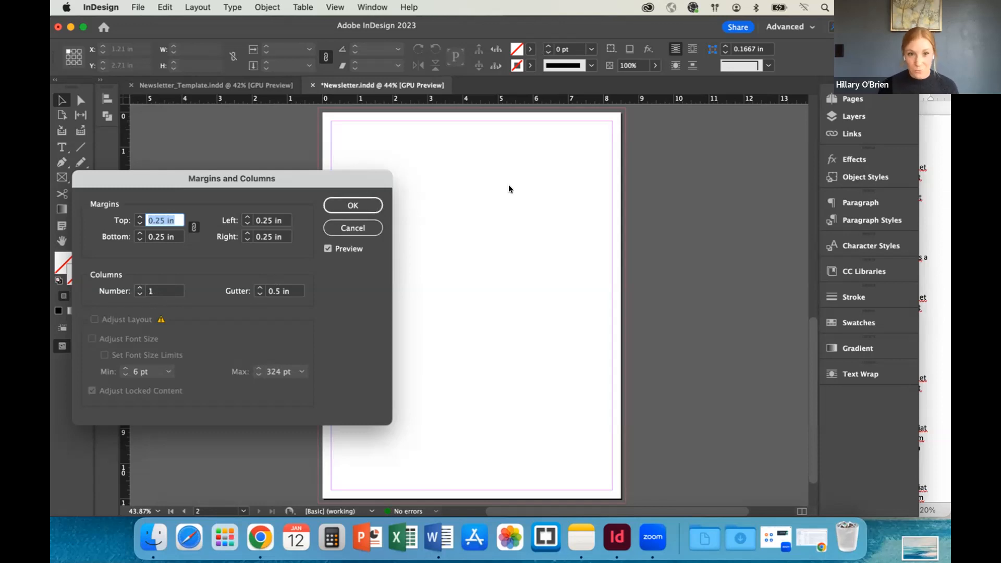
left_click(139, 287)
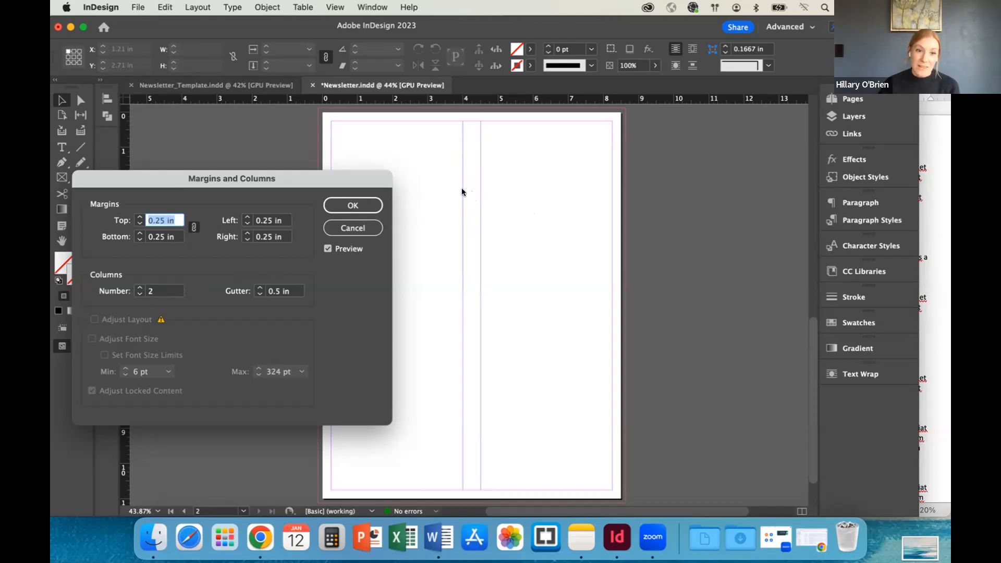
left_click(140, 288)
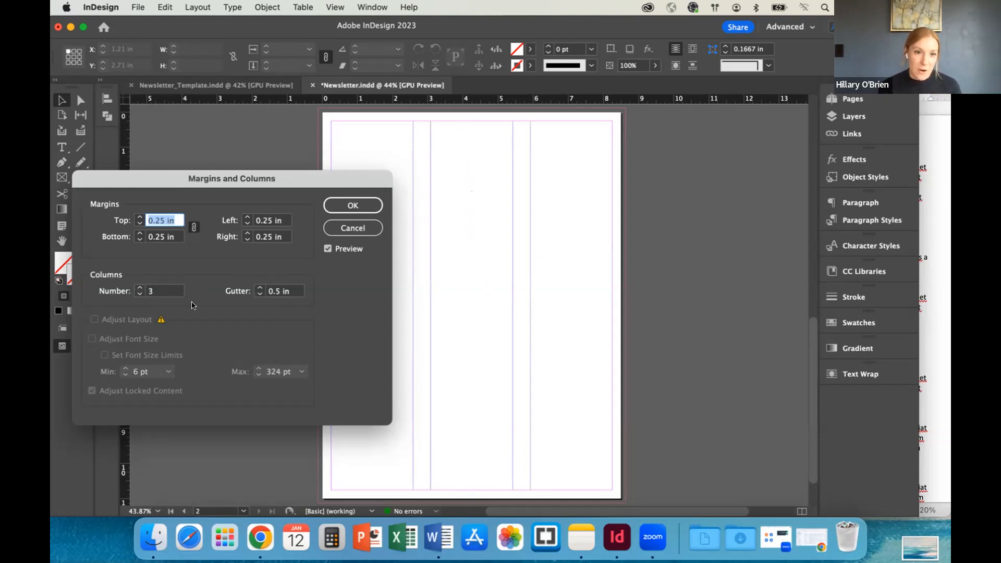
left_click(139, 293)
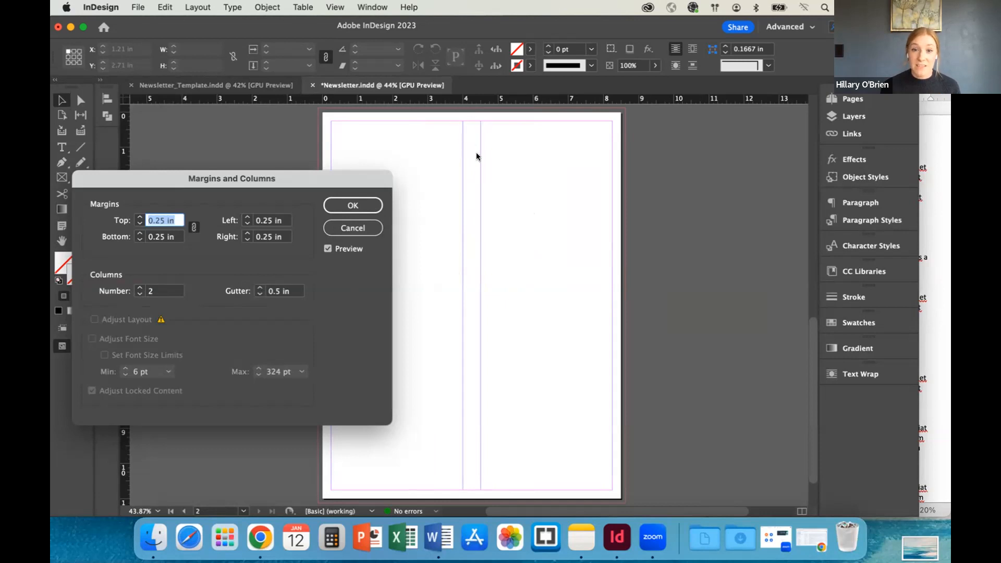
Try a narrower column gutter of 0.1875 in and a wider one of 0.75 in
left_click(256, 294)
left_click(257, 293)
left_click(257, 294)
left_click(257, 294)
left_click(254, 293)
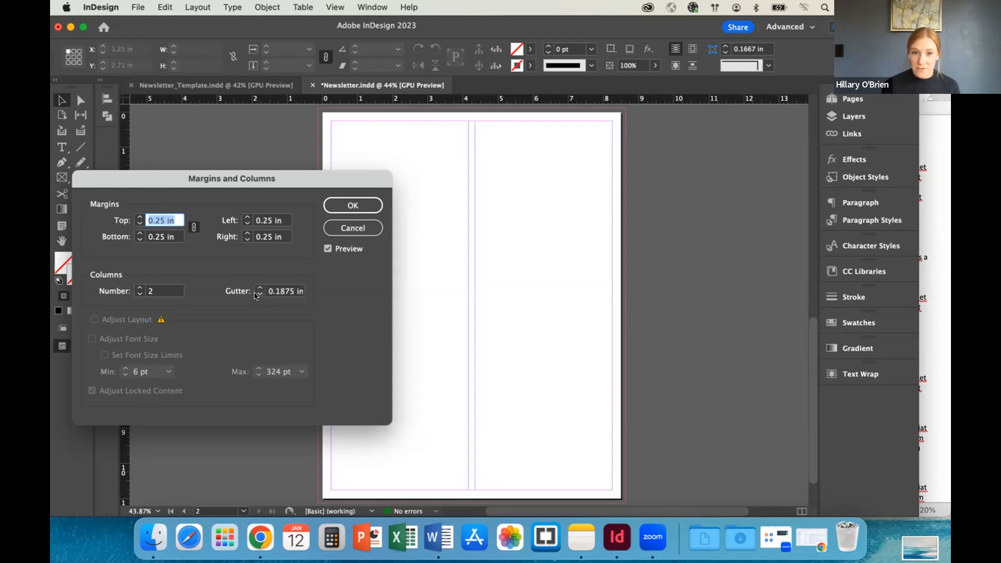
left_click(256, 285)
left_click(255, 285)
left_click(255, 286)
left_click(255, 286)
left_click(255, 286)
left_click(255, 287)
left_click(255, 286)
left_click(256, 286)
left_click(256, 286)
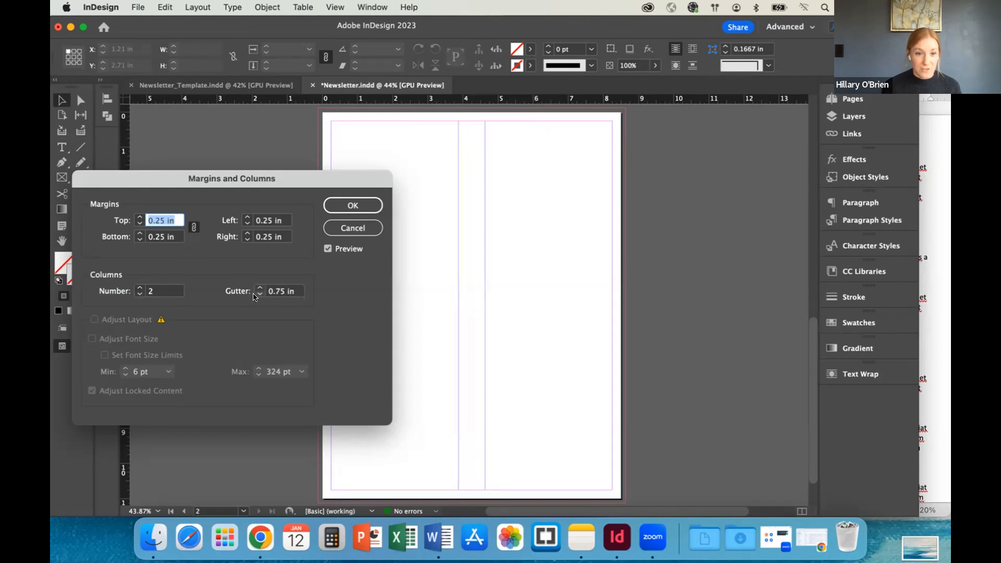
Set the column gutter to 0.5 in and apply the margin and column settings
left_click(258, 295)
left_click(258, 295)
left_click(256, 295)
left_click(257, 295)
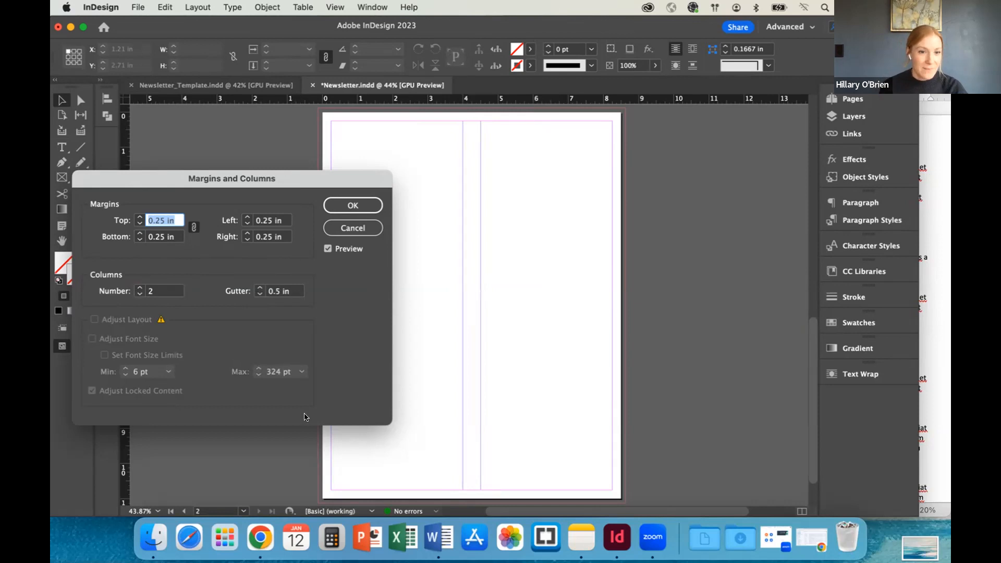
left_click(352, 205)
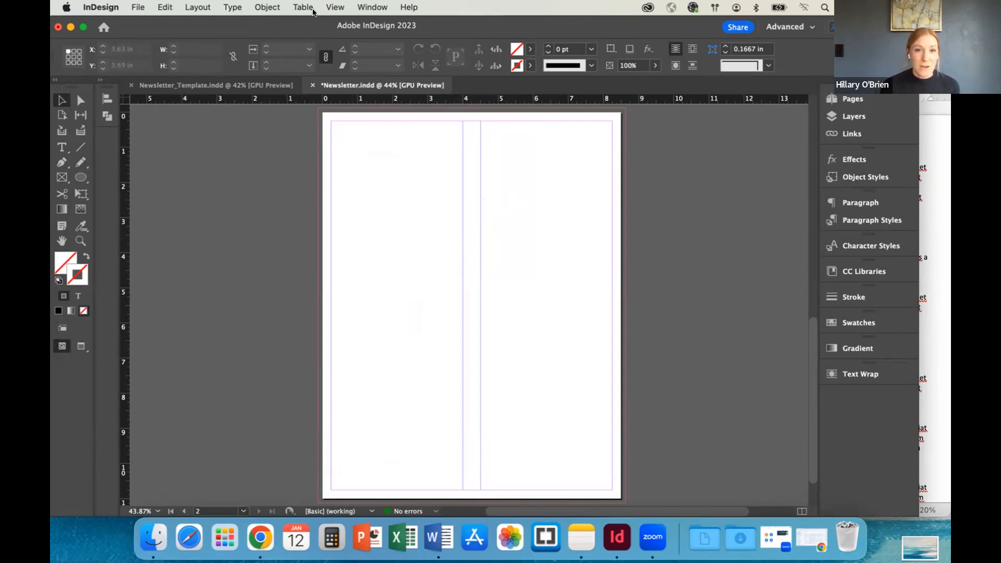
Check that Lock Column Guides is off, and shift page 2's column gutter left so its left guide sits at about 2.65 in
left_click(332, 8)
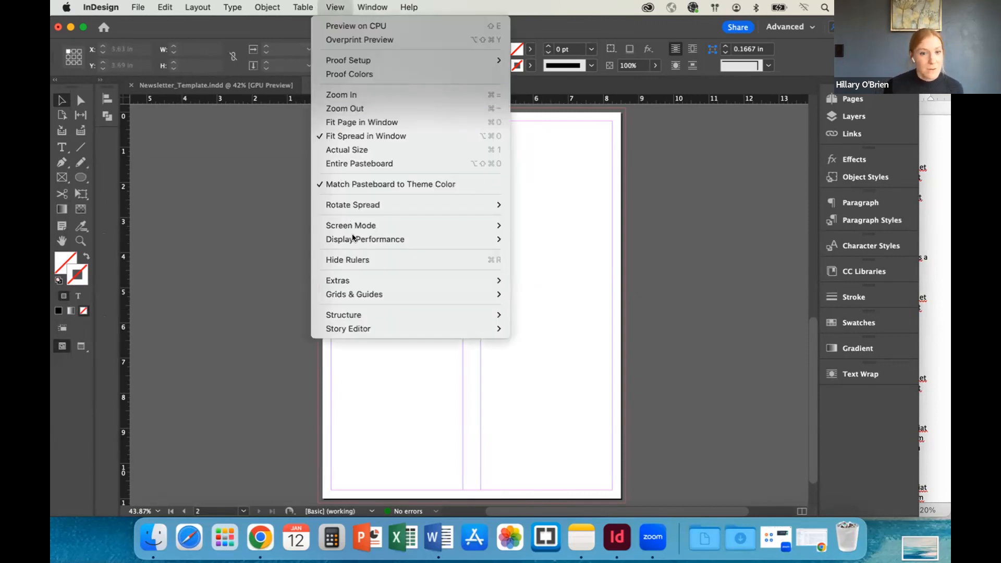
mouse_move(358, 287)
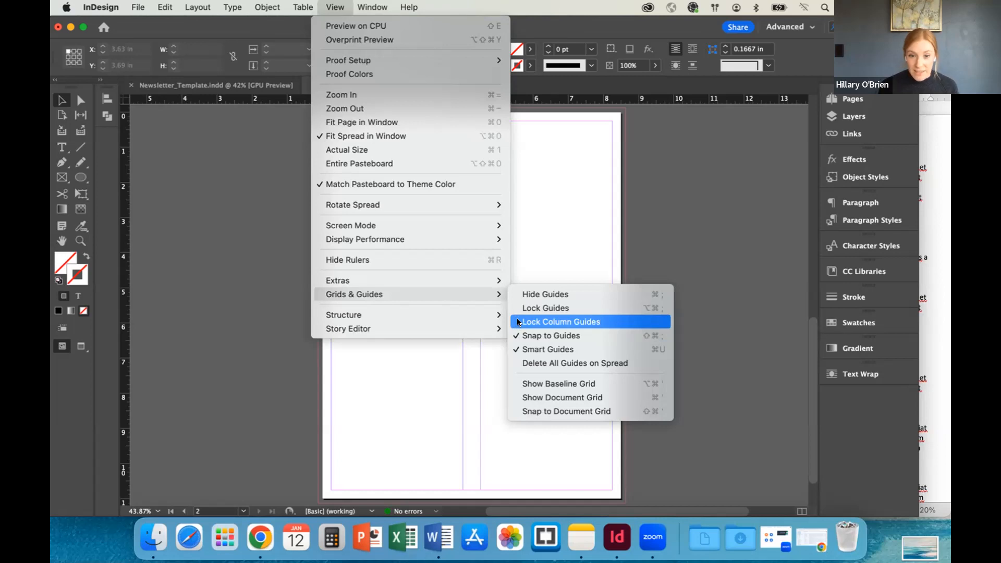
left_click(449, 374)
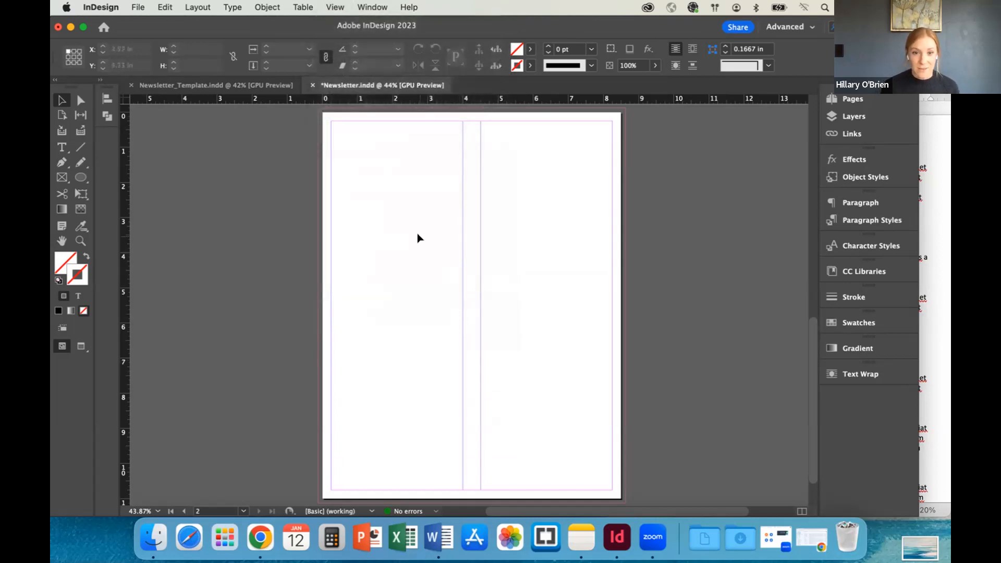
left_click(459, 148)
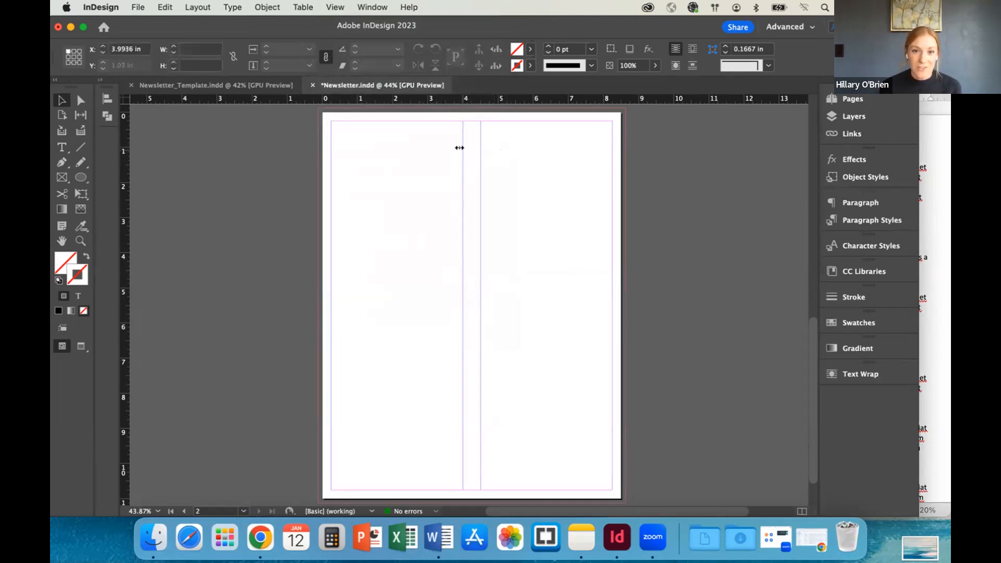
left_click_drag(460, 149, 411, 160)
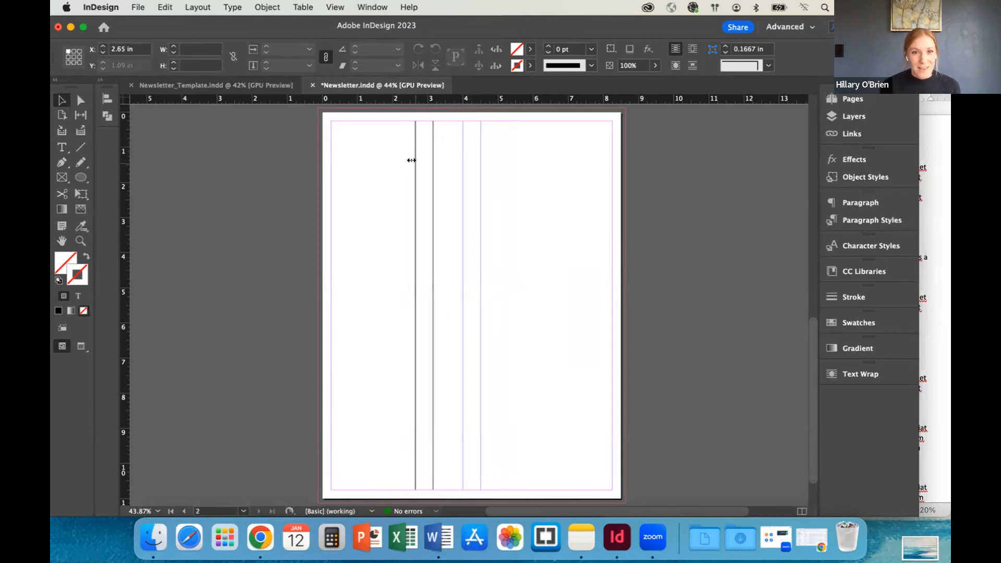
left_click_drag(412, 160, 411, 160)
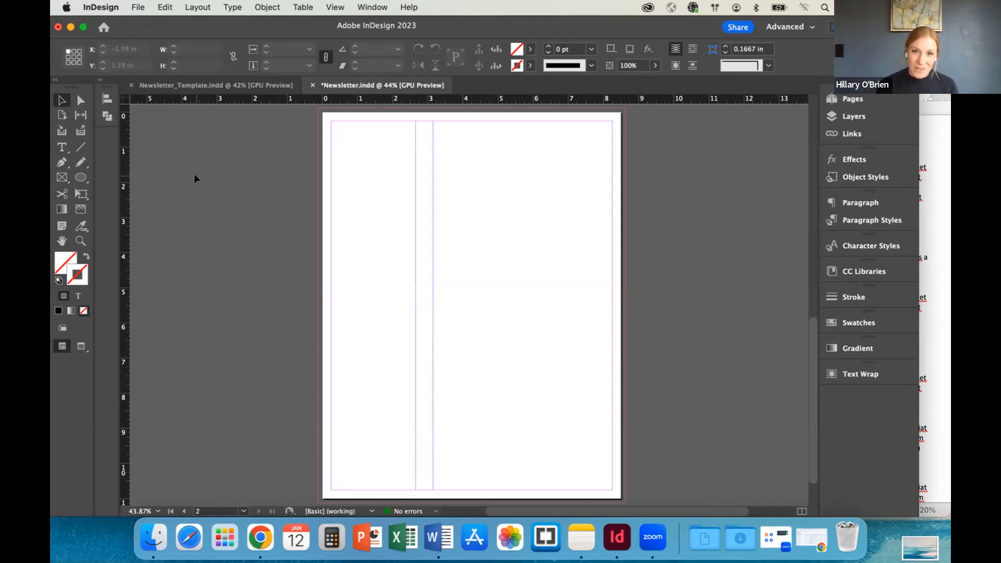
Draw a vertical line about 7.6 in long down the middle of page 2's gutter from the top margin, and deselect it
left_click(80, 148)
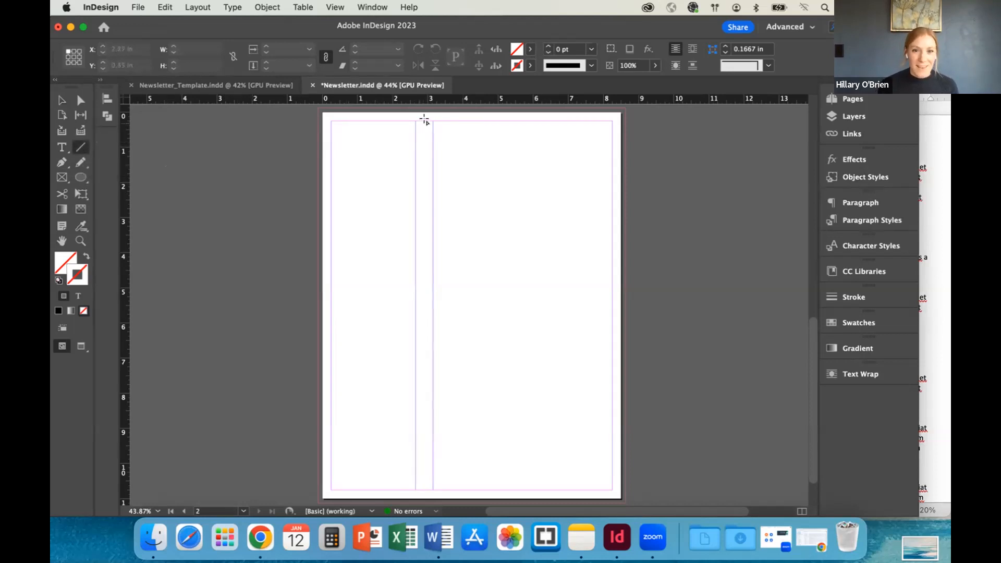
left_click_drag(421, 120, 431, 387)
scroll(431, 384, "down", 1)
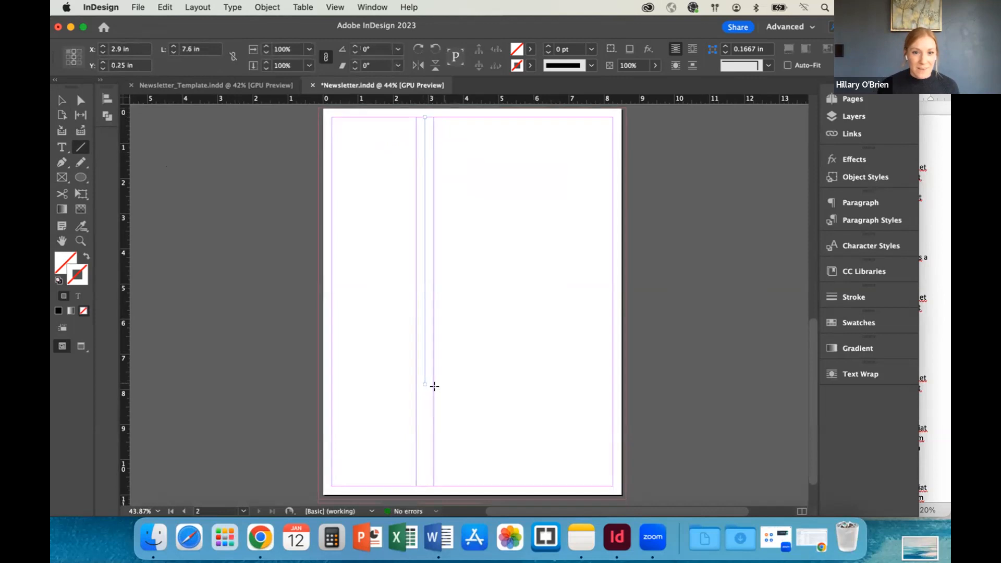
left_click(61, 100)
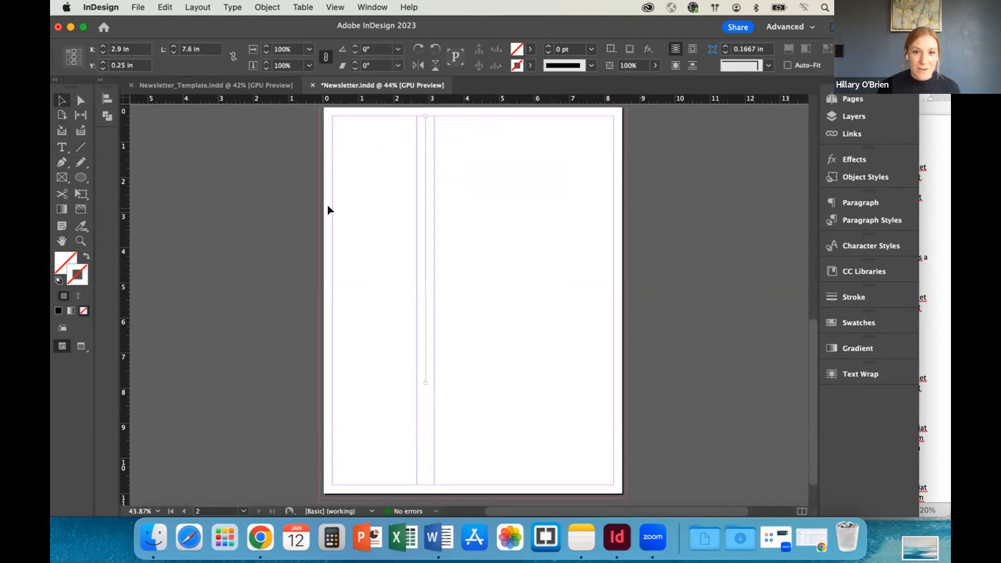
left_click(373, 228)
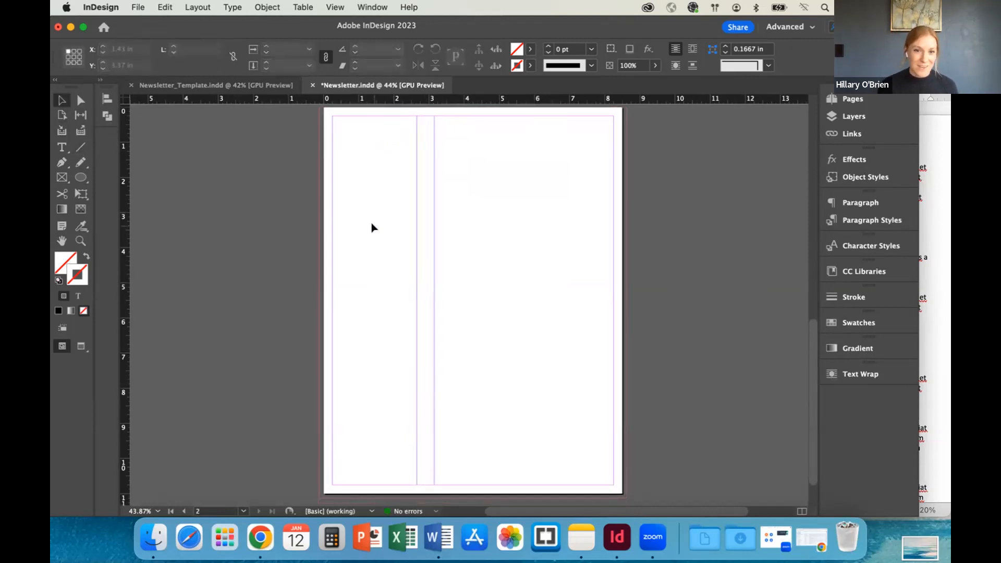
Give the vertical line in page 2's gutter a 1 pt stroke
left_click(425, 194)
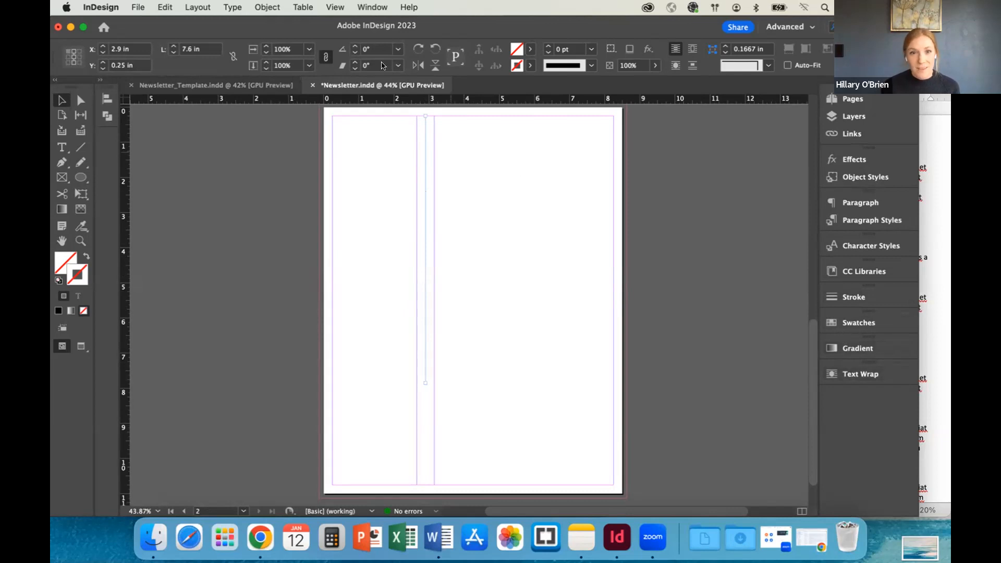
left_click(369, 8)
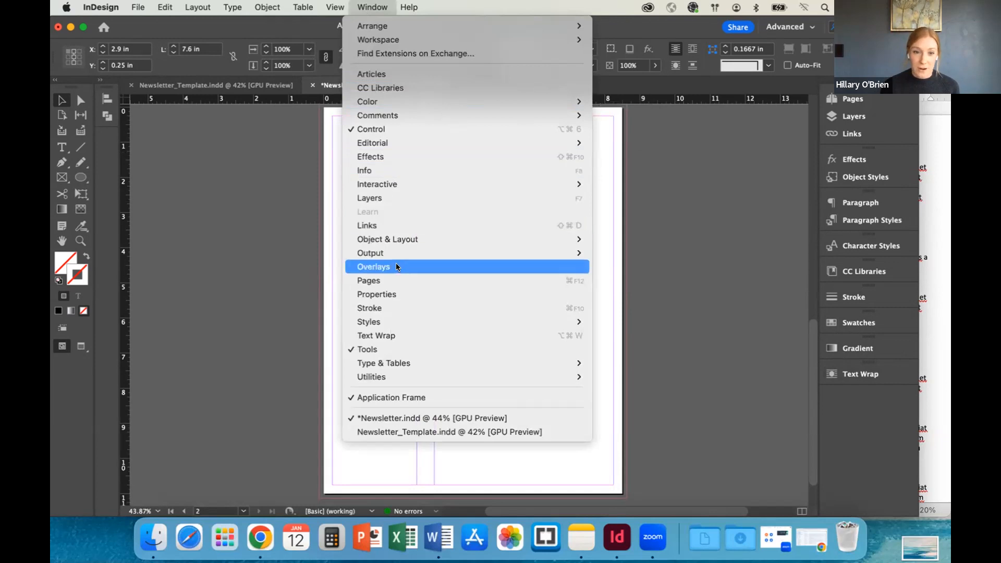
mouse_move(396, 253)
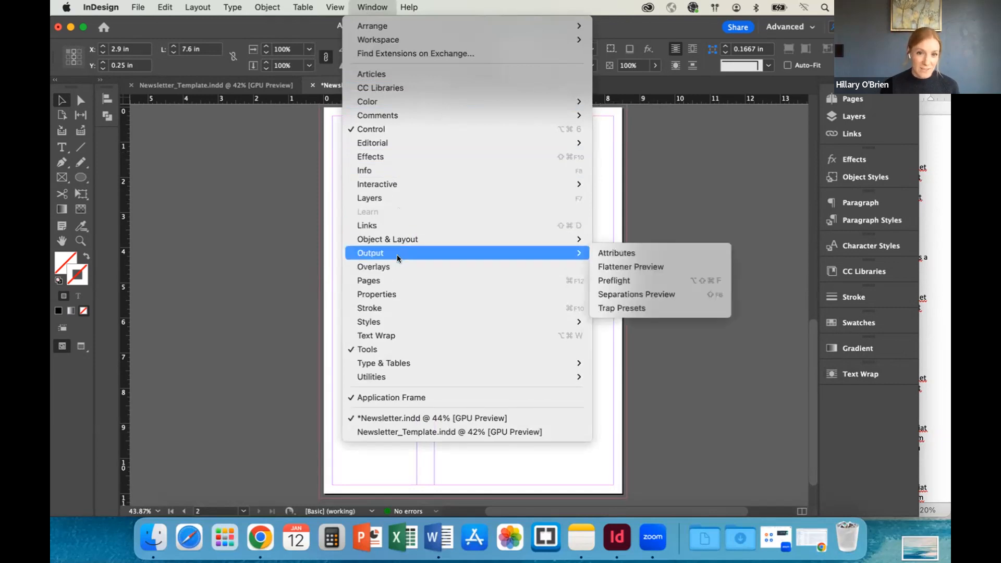
left_click(723, 195)
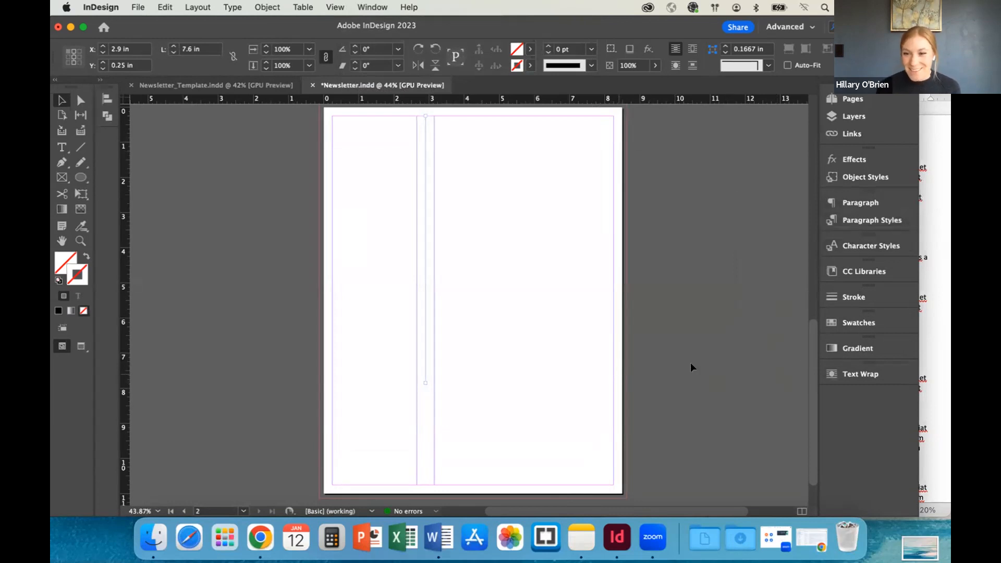
left_click(846, 298)
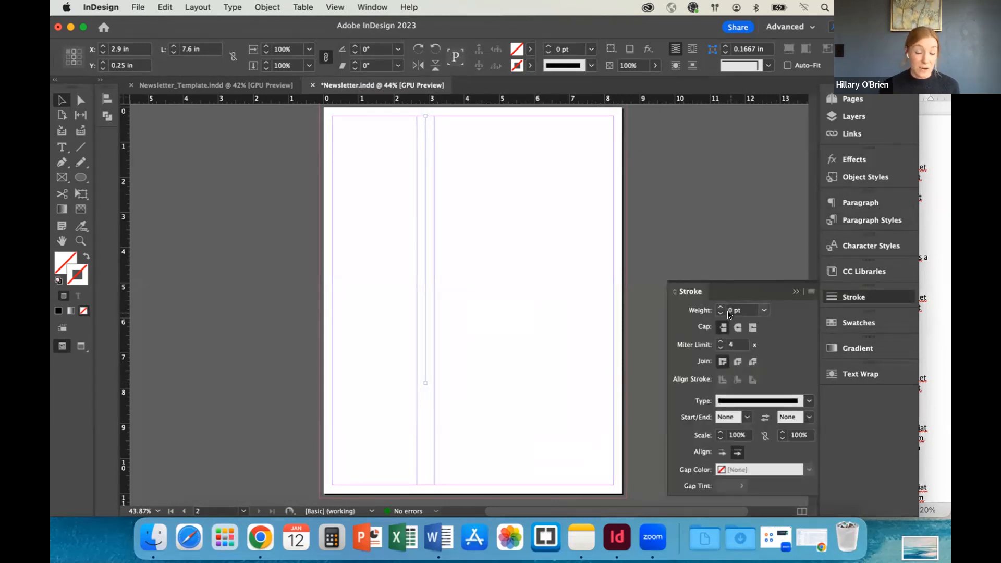
left_click(719, 307)
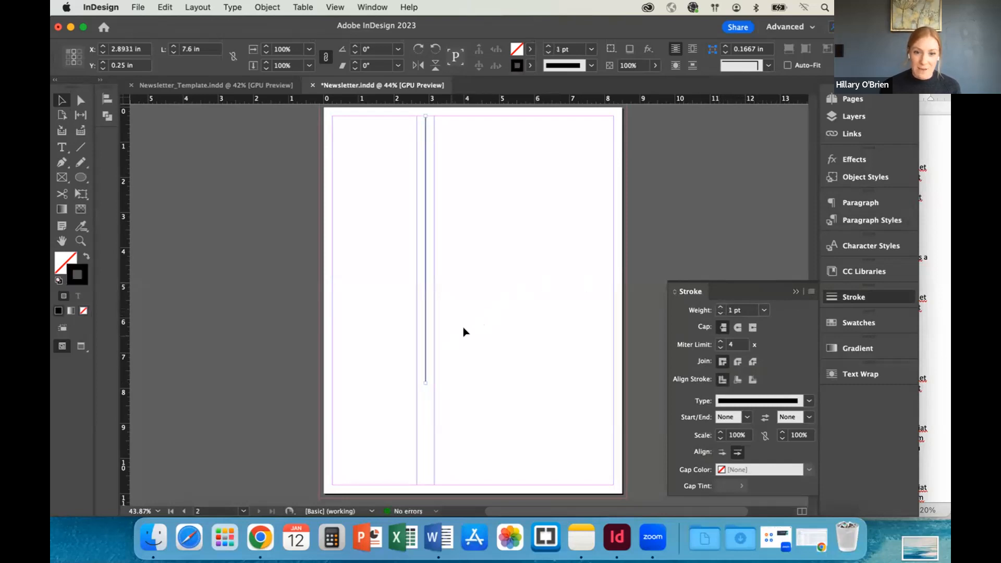
left_click(476, 327)
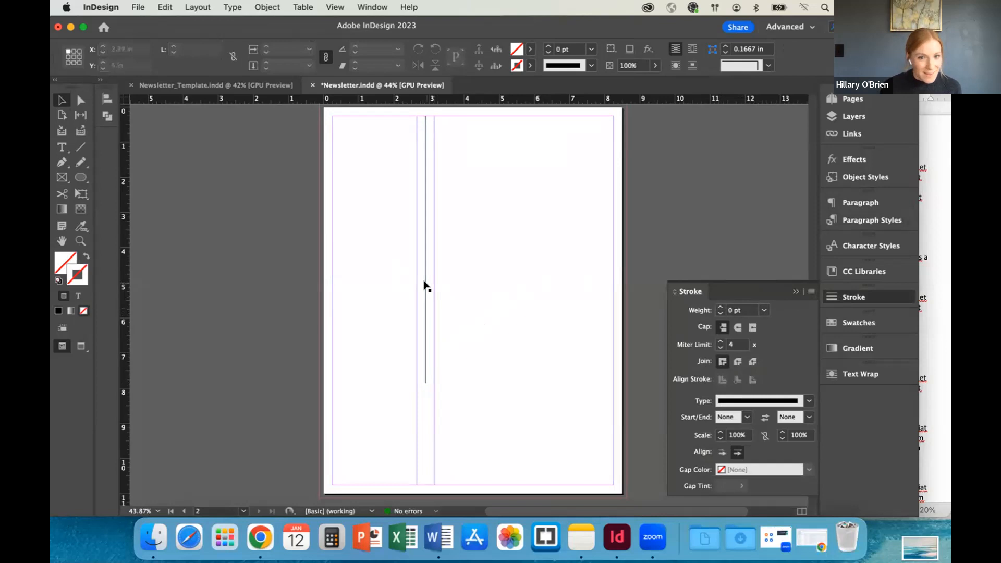
left_click(795, 291)
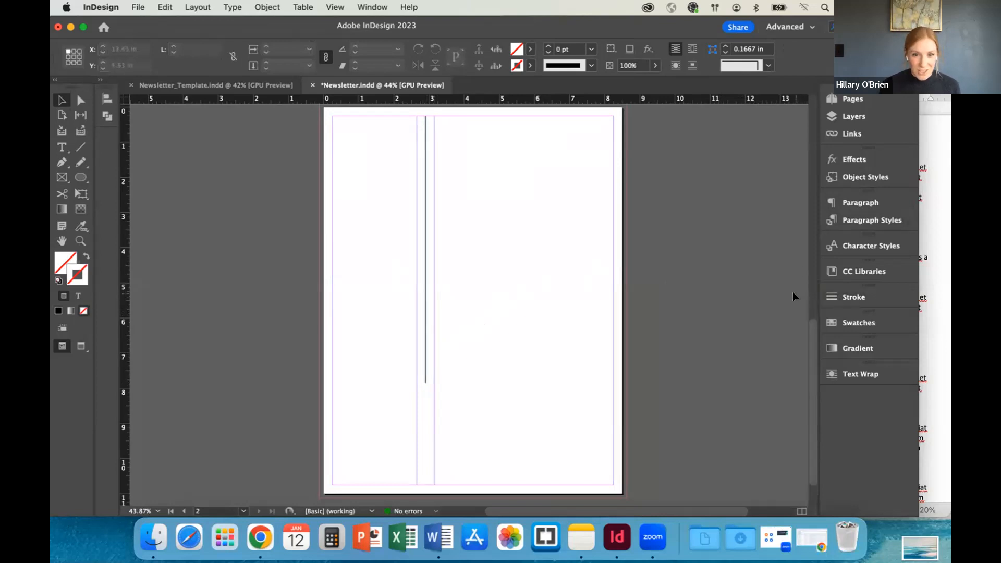
Colour the gutter line's stroke with the olive green from the Fall Colors library
left_click(423, 259)
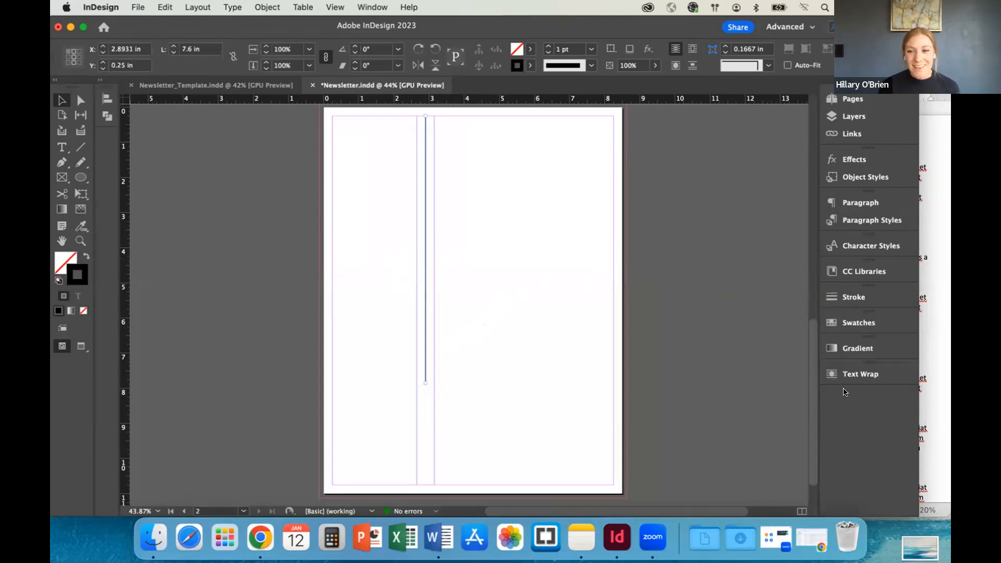
left_click(847, 273)
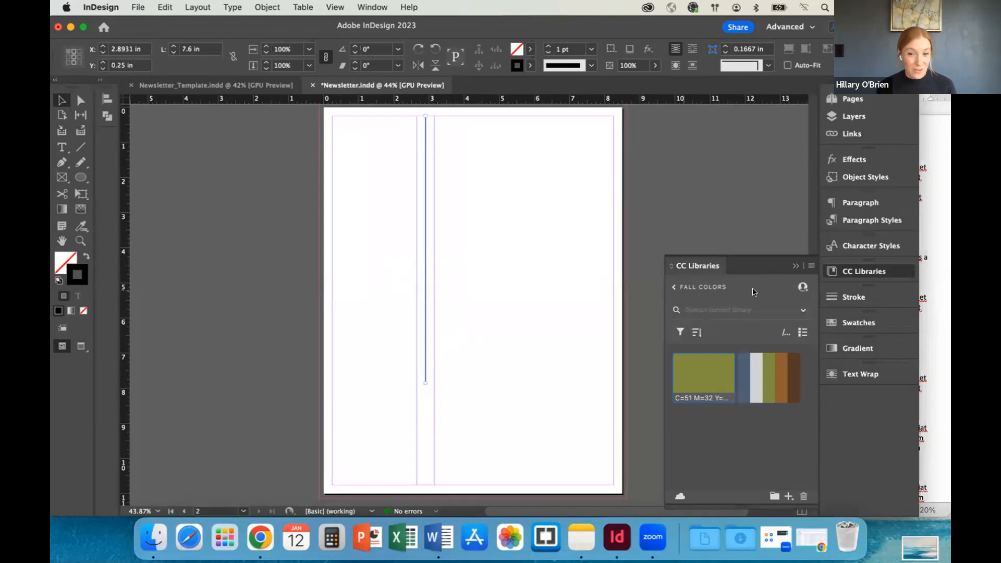
left_click(690, 372)
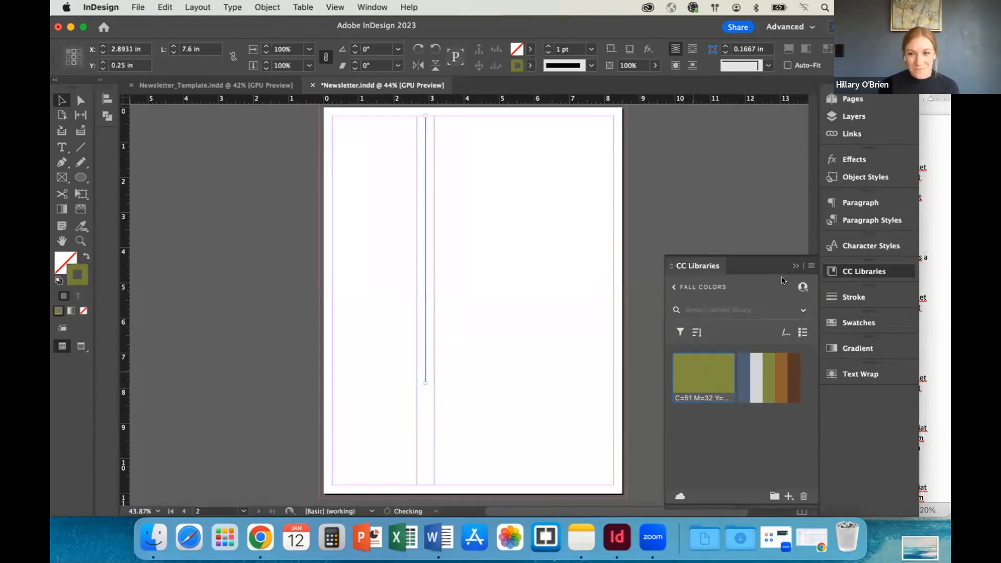
left_click(796, 266)
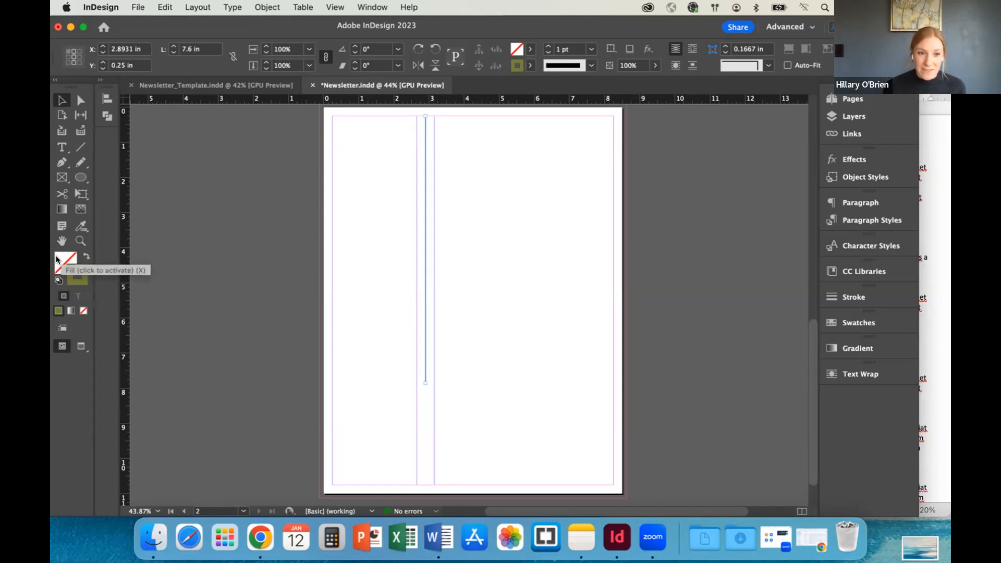
Draw an ellipse about 1.66 in wide and 1.5 in high in page 2's narrow column, filled olive green without a stroke
left_click(79, 179)
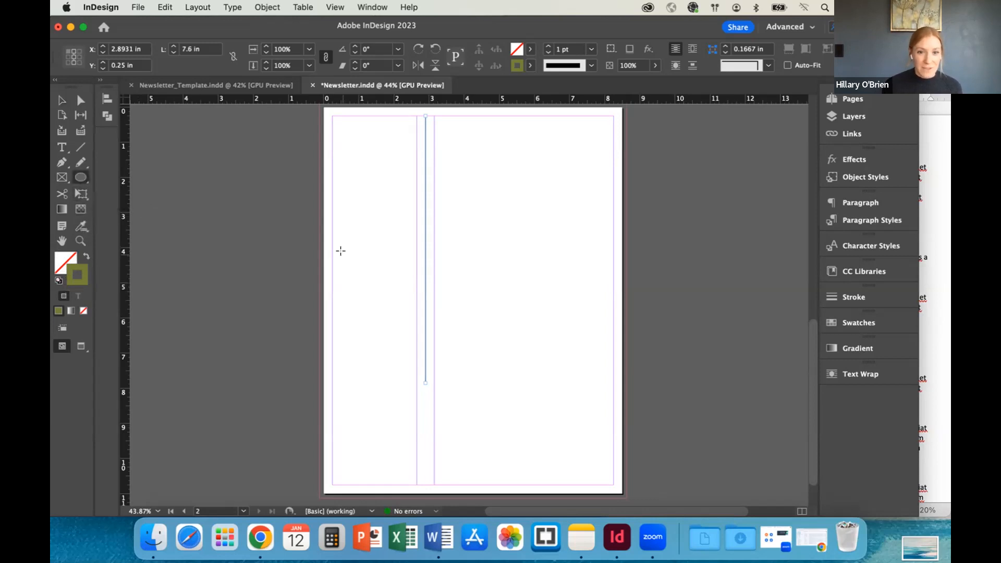
left_click_drag(344, 254, 403, 306)
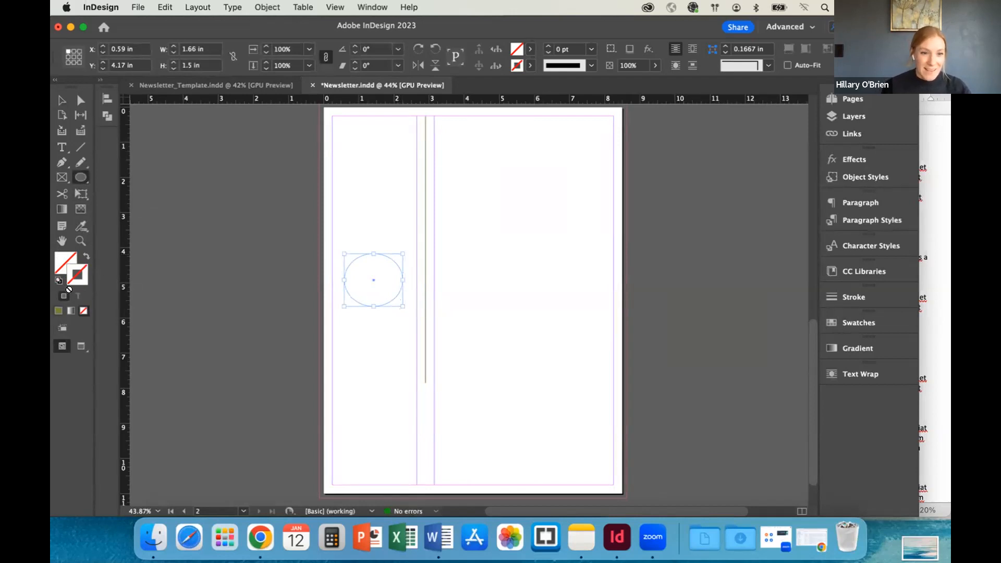
left_click(58, 310)
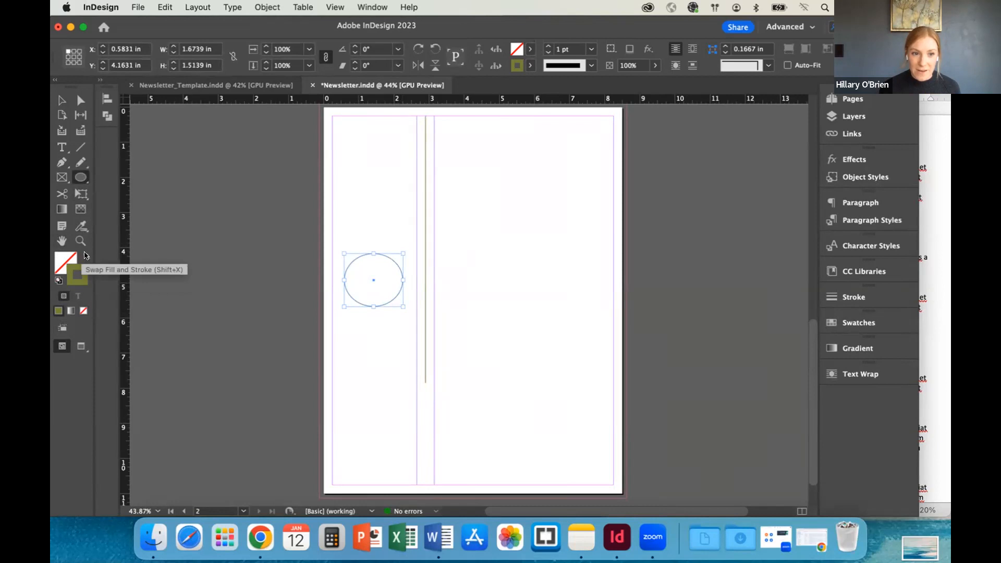
left_click(86, 254)
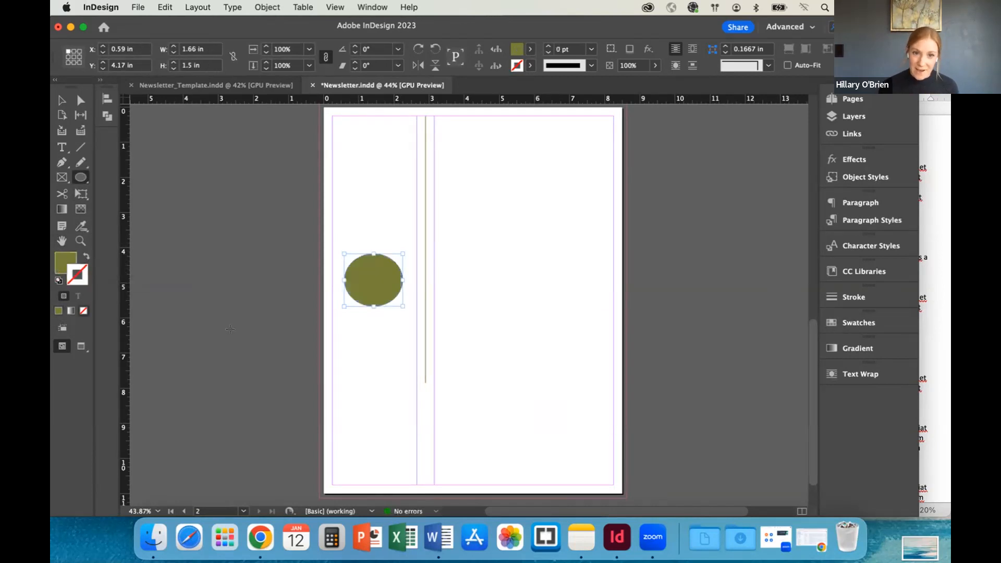
Give the ellipse a dark magenta stroke, colour 82244b, and inspect its outline up close
double_click(68, 280)
left_click_drag(441, 292, 448, 356)
left_click(696, 203)
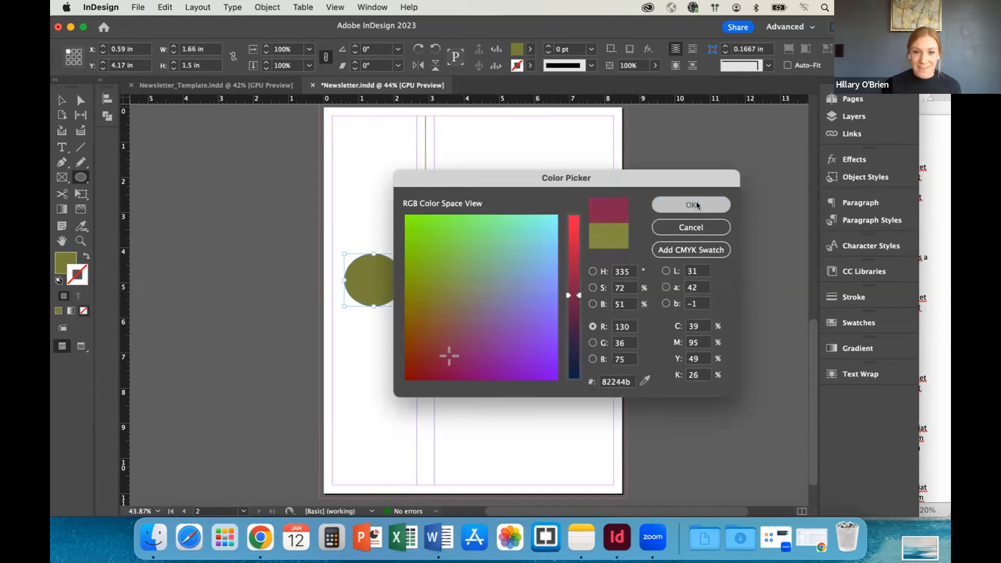
scroll(367, 293, "up", 5)
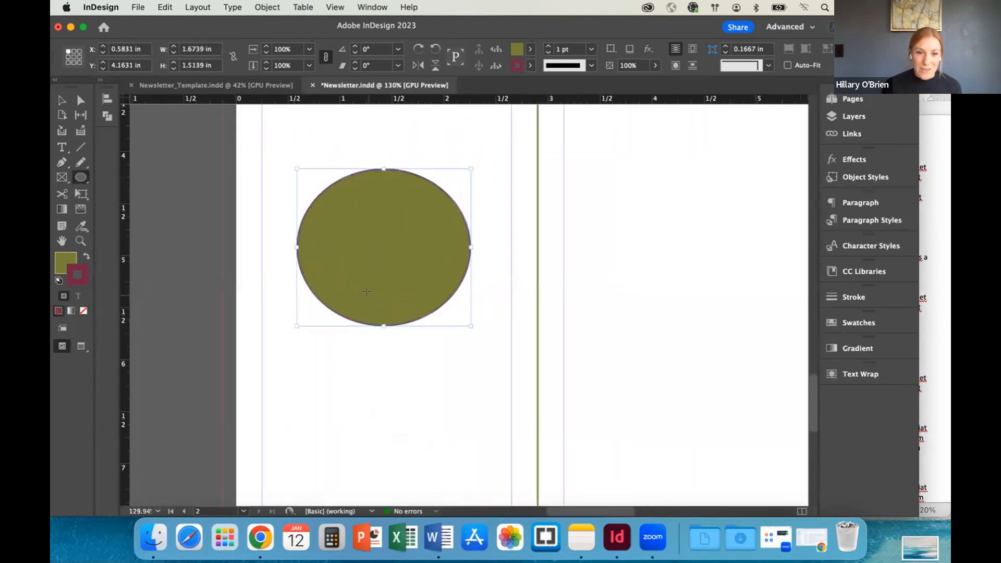
scroll(366, 291, "up", 1)
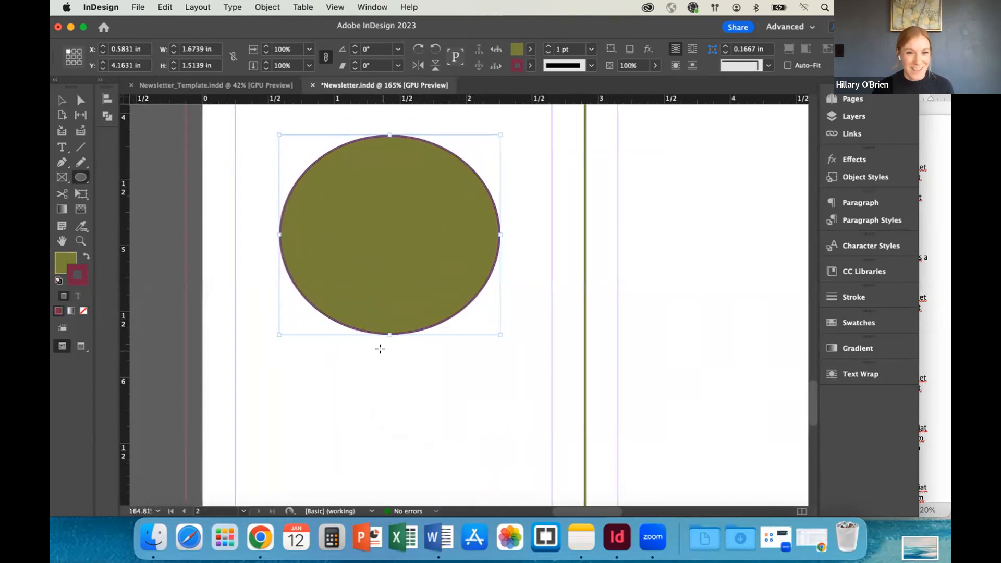
scroll(380, 349, "down", 2)
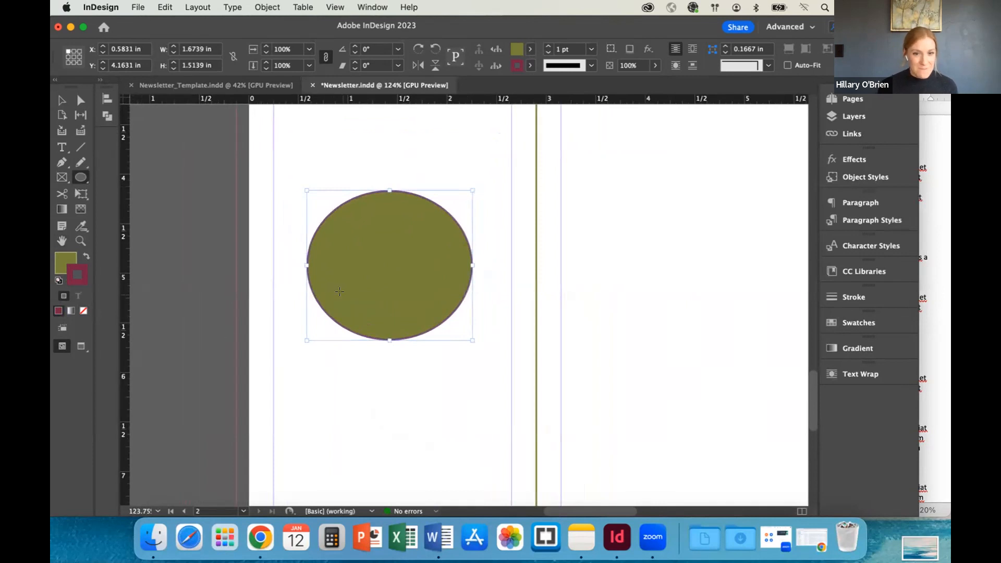
Delete the green ellipse from page 2's narrow column
scroll(339, 292, "down", 3)
left_click(62, 102)
key("Delete")
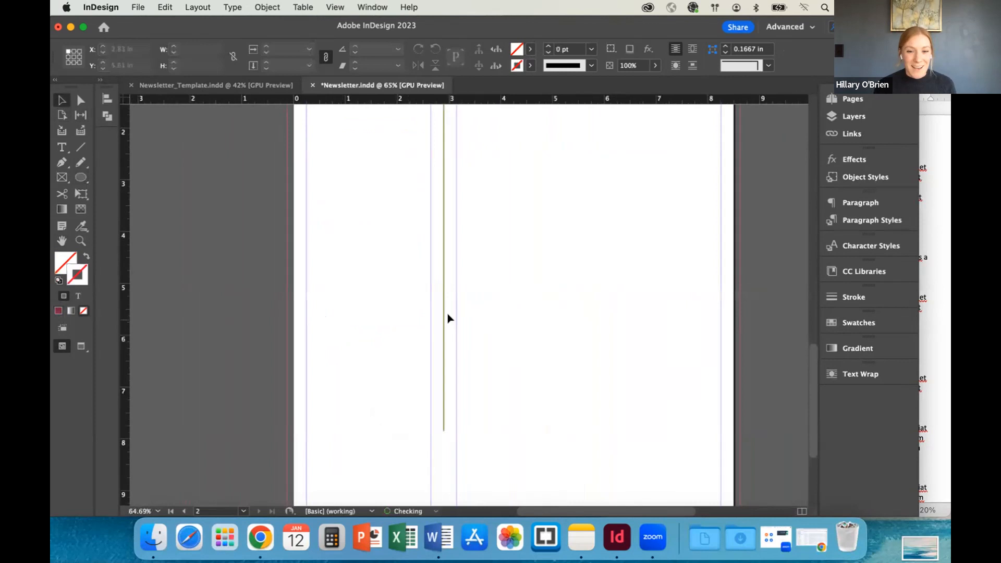
Extend the green gutter line straight down to page 2's bottom margin, making it 10.5 in long, and deselect it
scroll(447, 317, "down", 2)
scroll(447, 318, "down", 2)
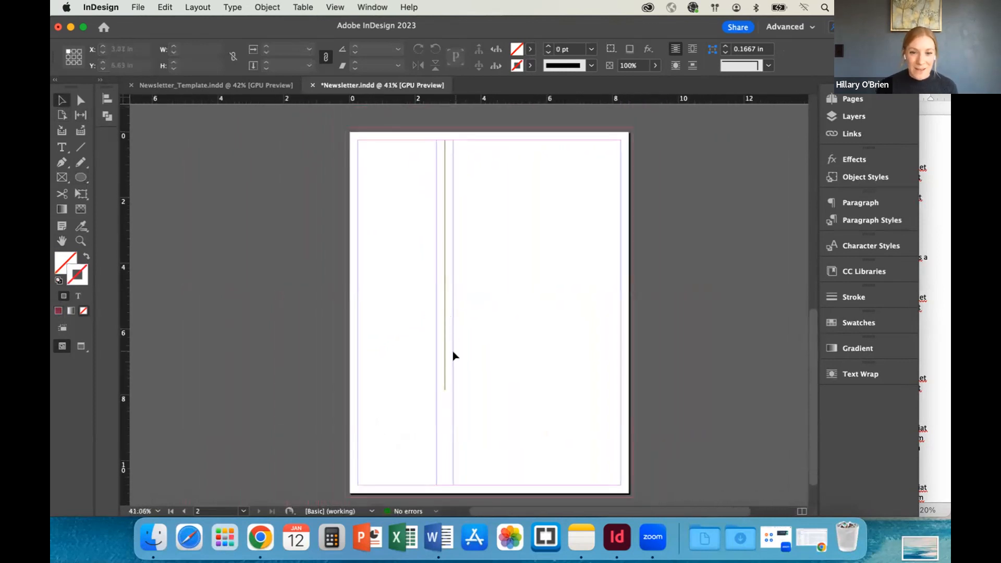
scroll(454, 362, "down", 1)
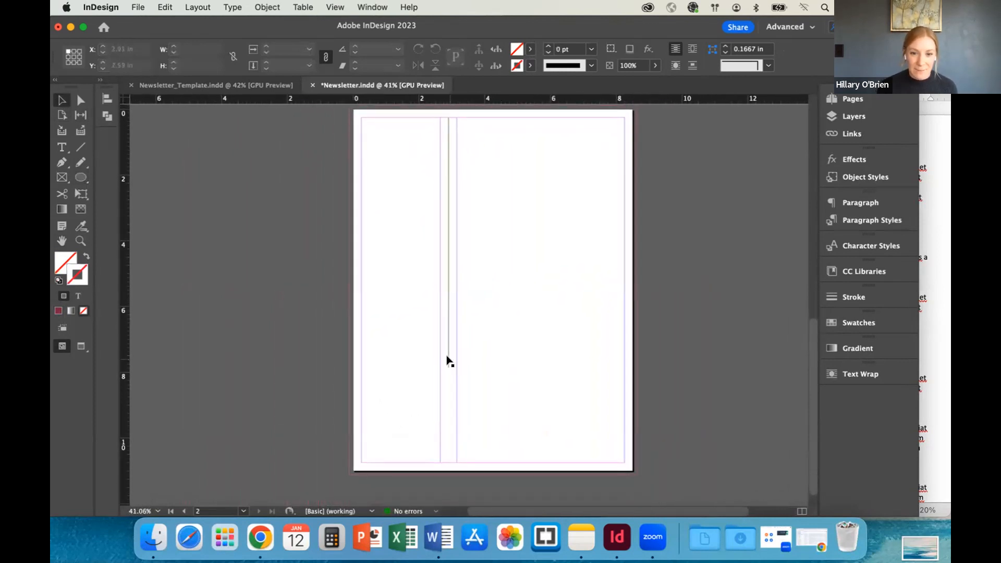
left_click(447, 365)
left_click_drag(447, 367, 443, 462)
key("super+z")
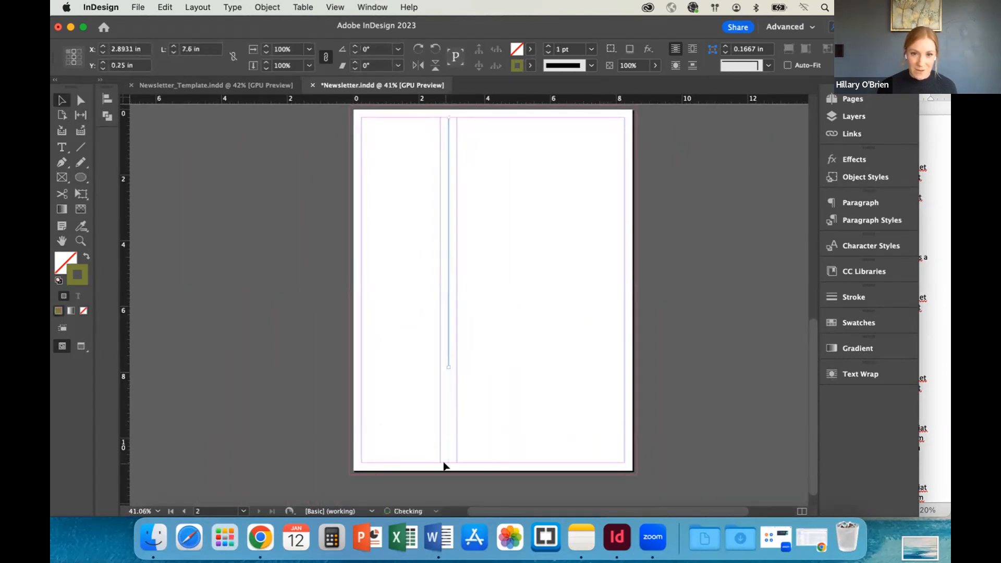
scroll(355, 316, "up", 1)
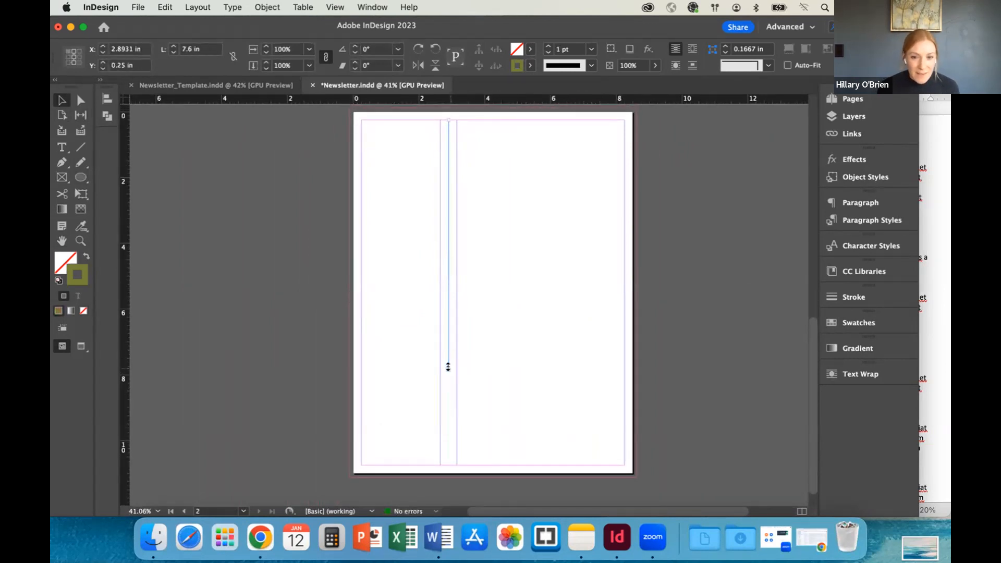
left_click_drag(446, 368, 447, 463)
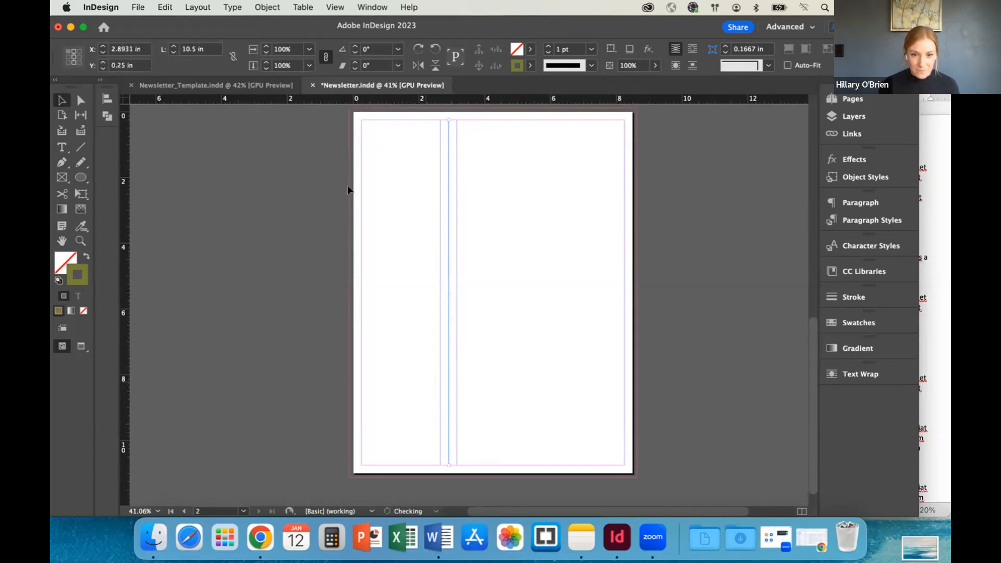
left_click(377, 155)
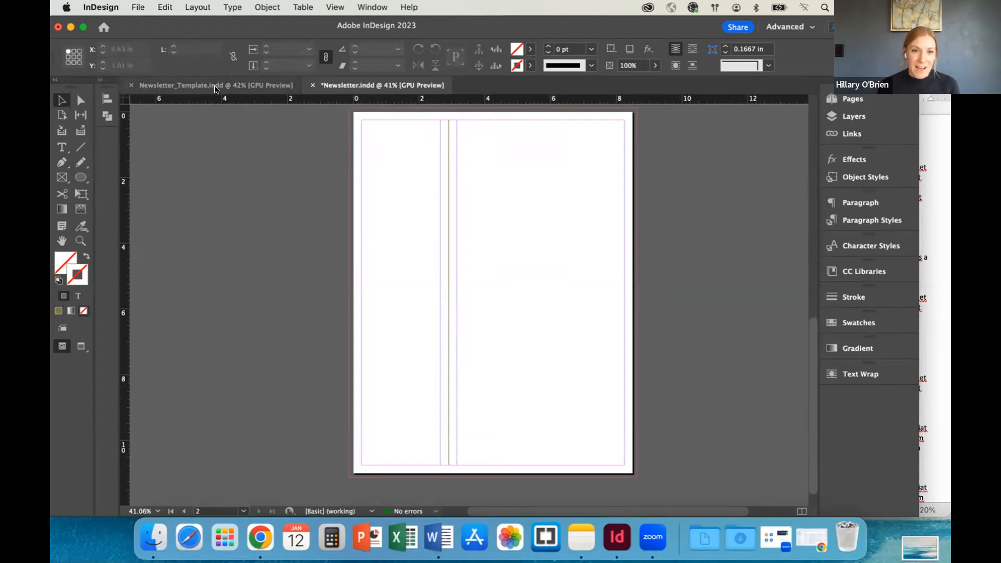
Check page 2 of Newsletter_Template.indd, and add a text frame reading "Heading Three" across the top of the narrow column in Newsletter.indd
left_click(215, 87)
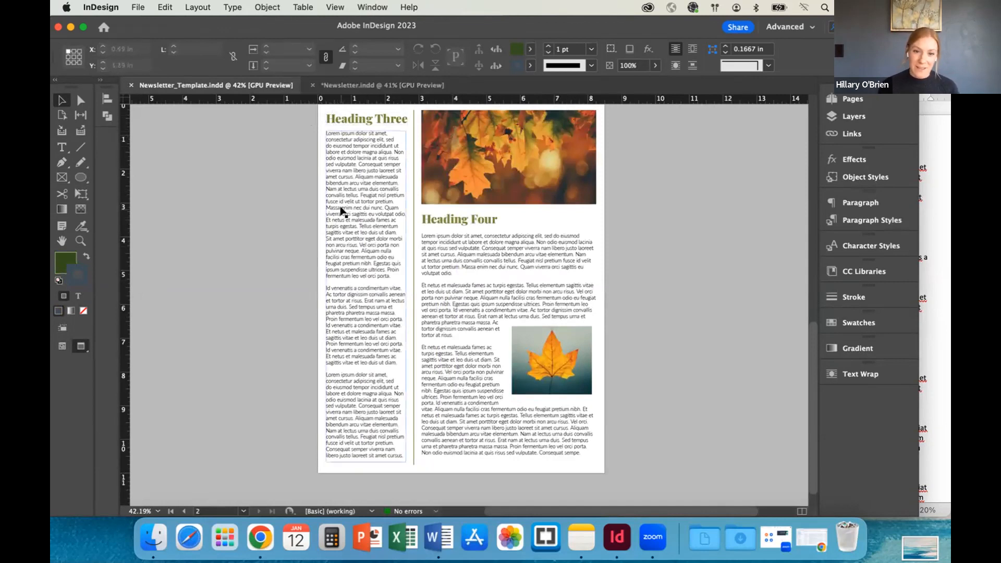
left_click(357, 86)
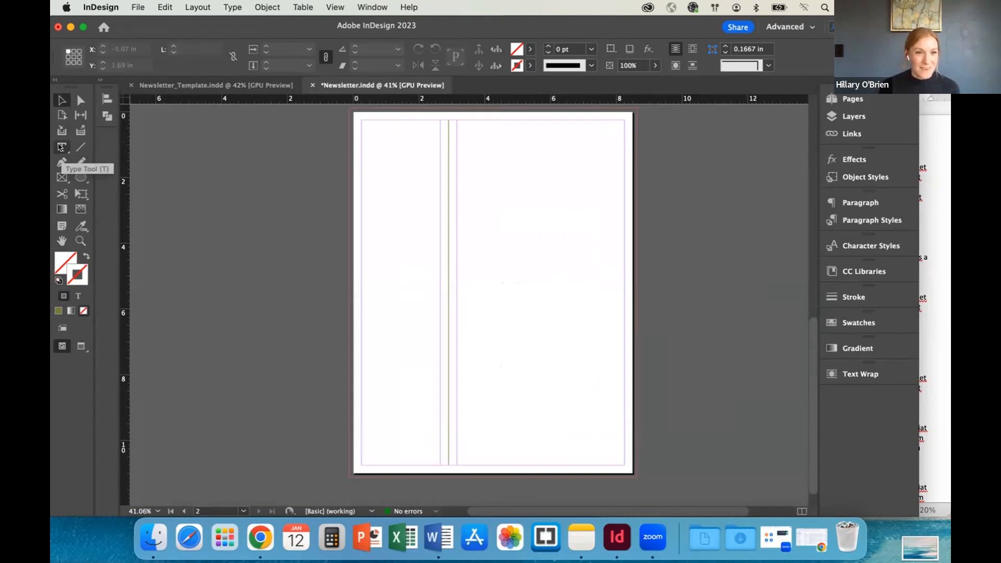
left_click(61, 148)
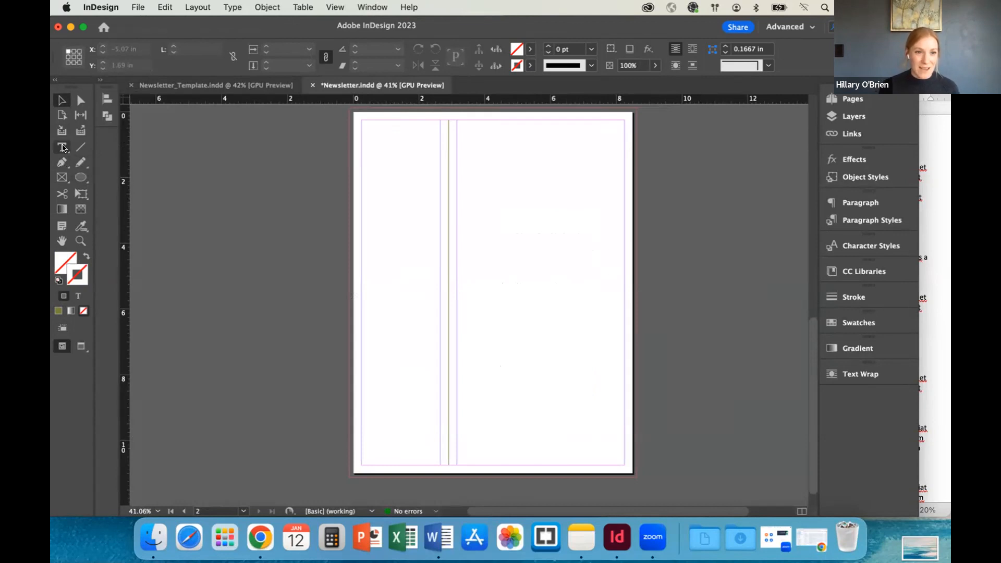
mouse_move(359, 119)
left_mouse_down()
mouse_move(431, 148)
mouse_move(441, 141)
left_mouse_up()
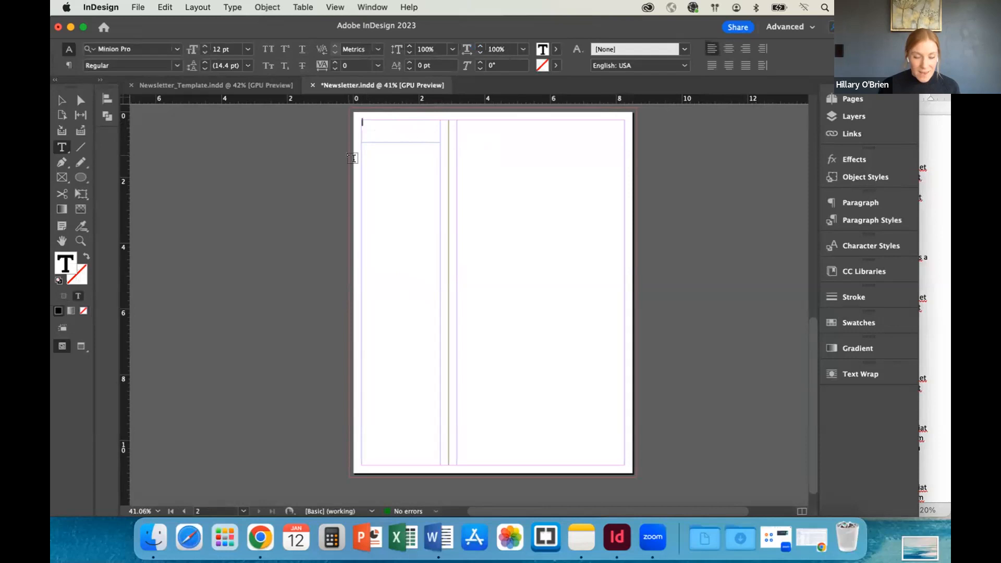
type("Heading Three")
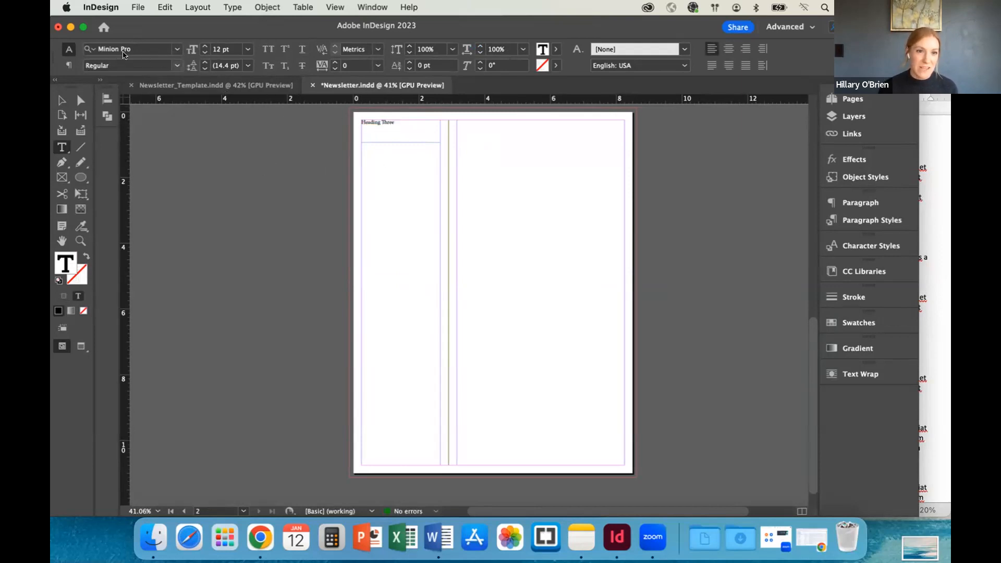
Set the font of the "Heading Three" text to Playfair Display, and reselect the heading text
left_click_drag(397, 122, 357, 122)
left_click(141, 49)
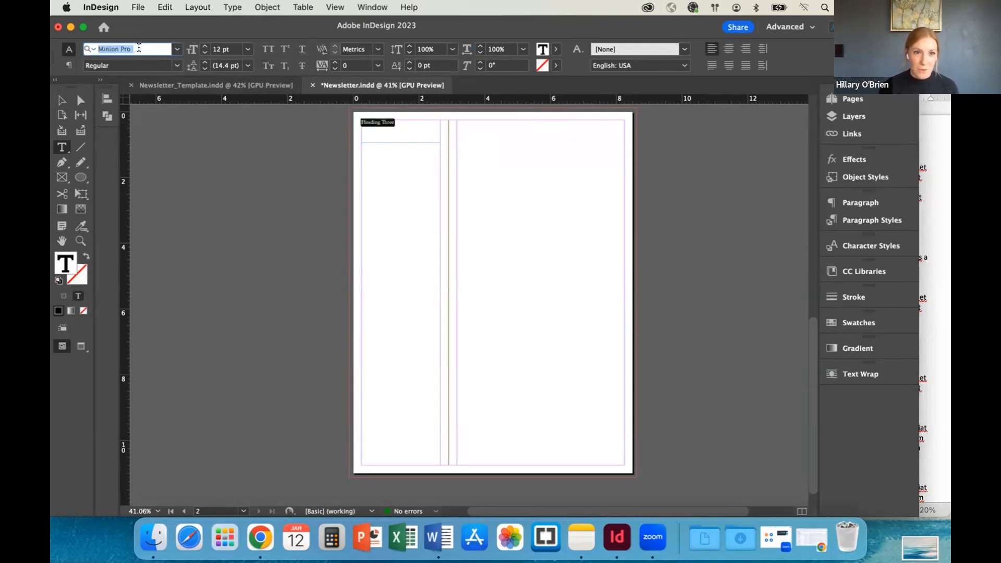
type("P")
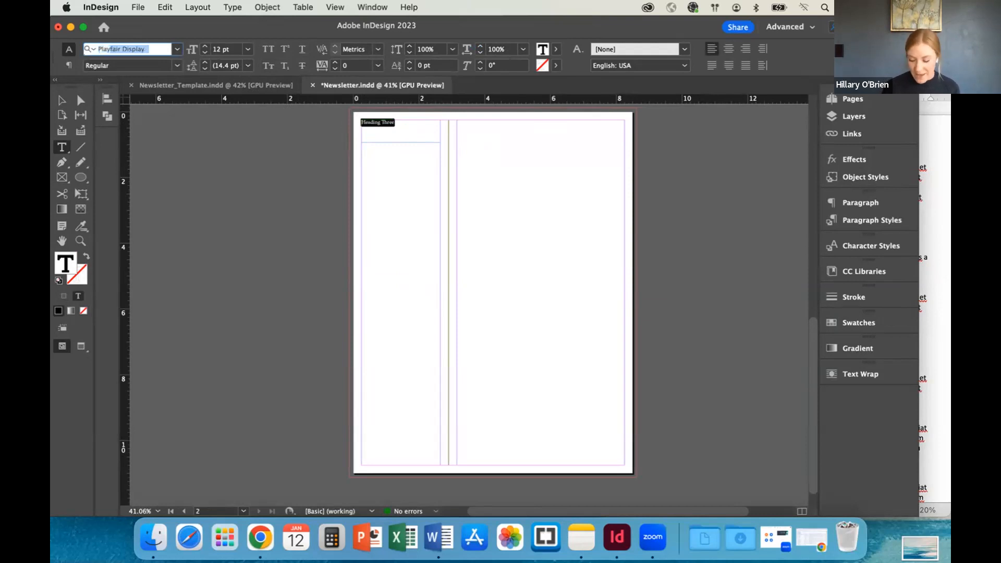
type("lay")
key("Return")
double_click(390, 124)
triple_click(379, 120)
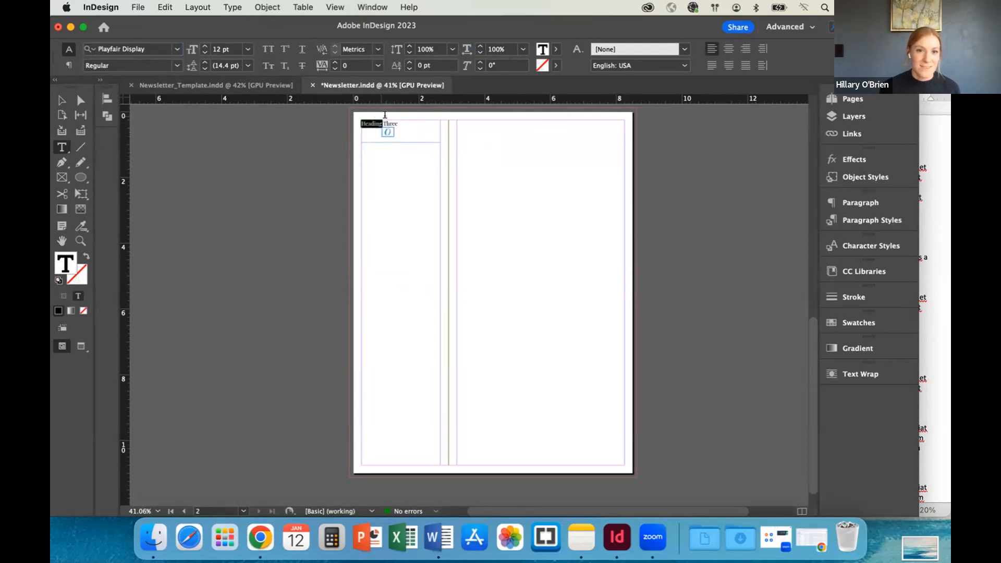
Set the "Heading Three" text to 25 pt and Bold
left_click(216, 49)
type("25")
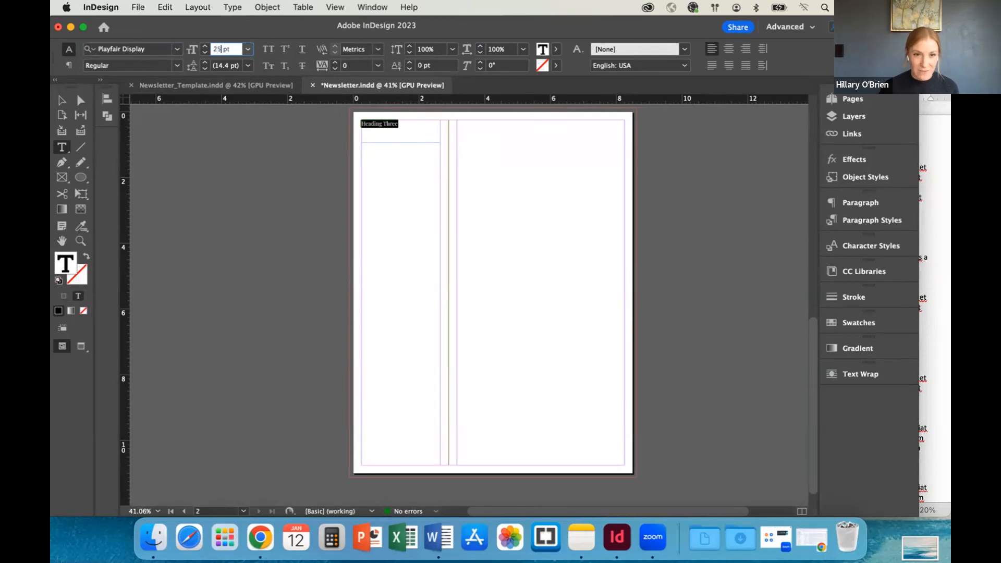
key("Return")
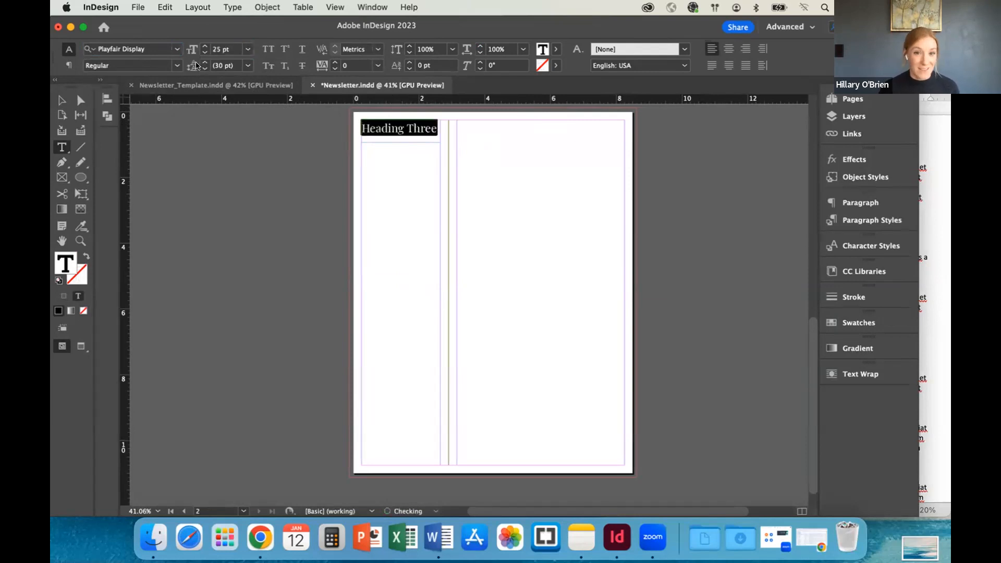
left_click(177, 65)
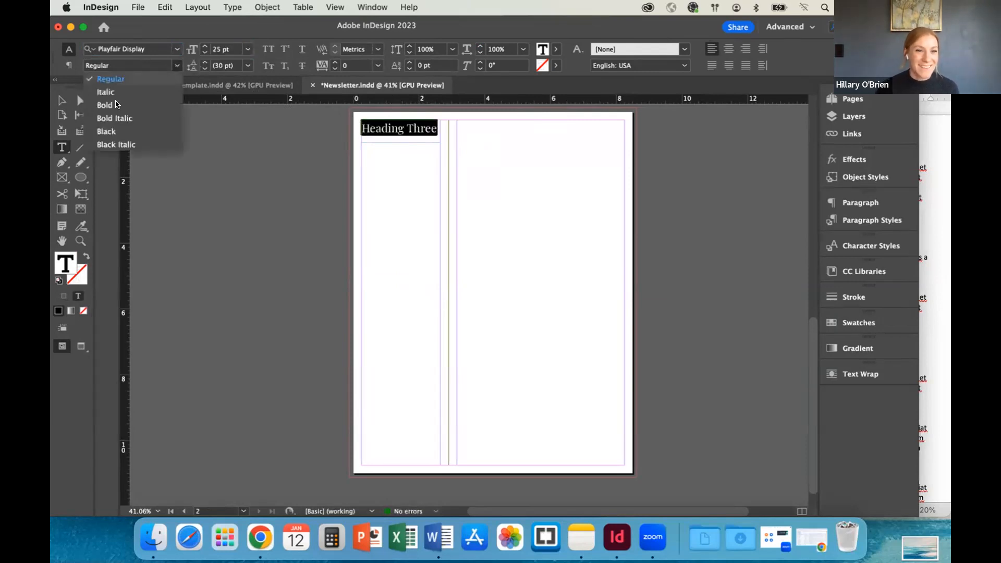
left_click(103, 105)
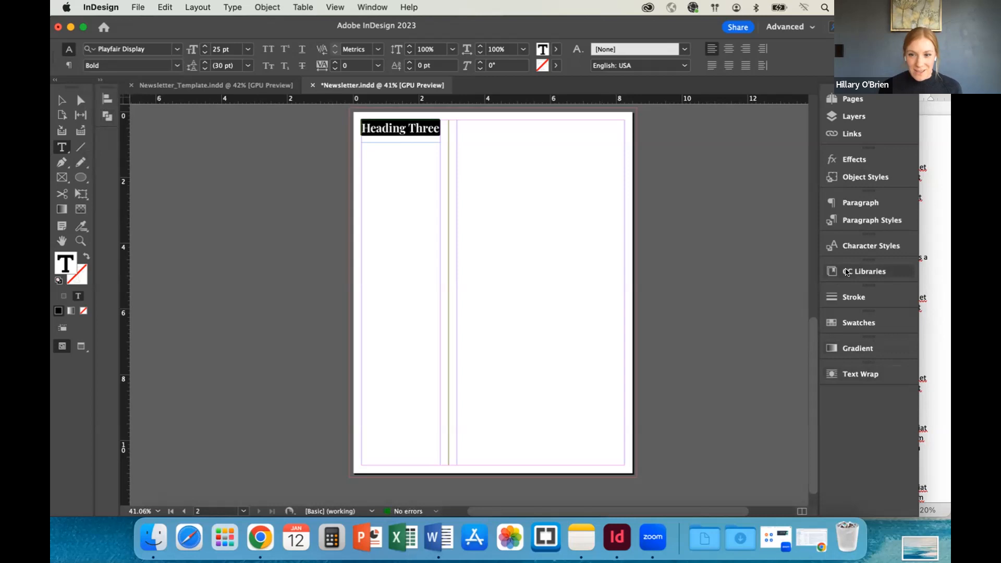
Color the "Heading Three" text with the green swatch from the Fall Colors library, and deselect the frame
left_click(846, 272)
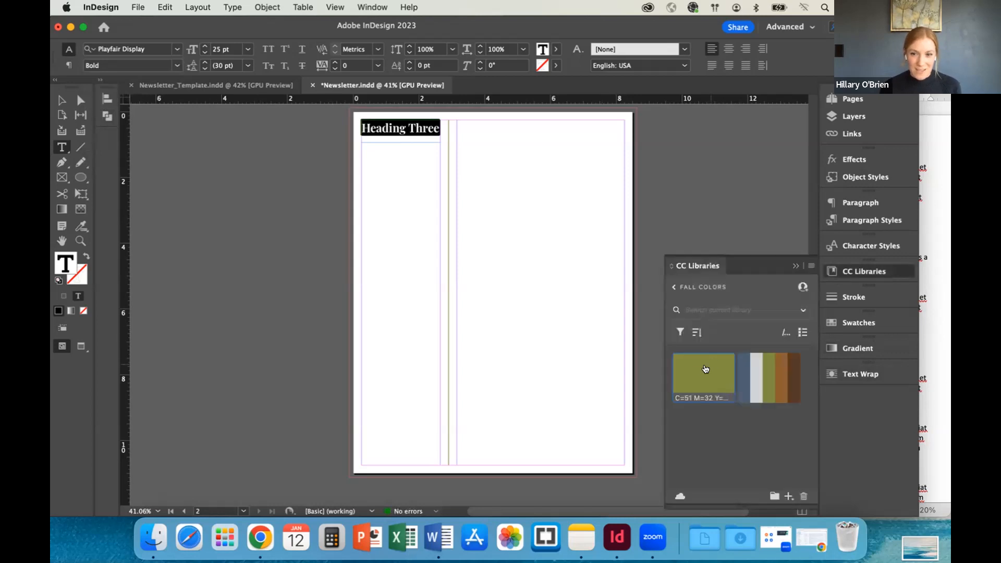
left_click(704, 371)
left_click(62, 99)
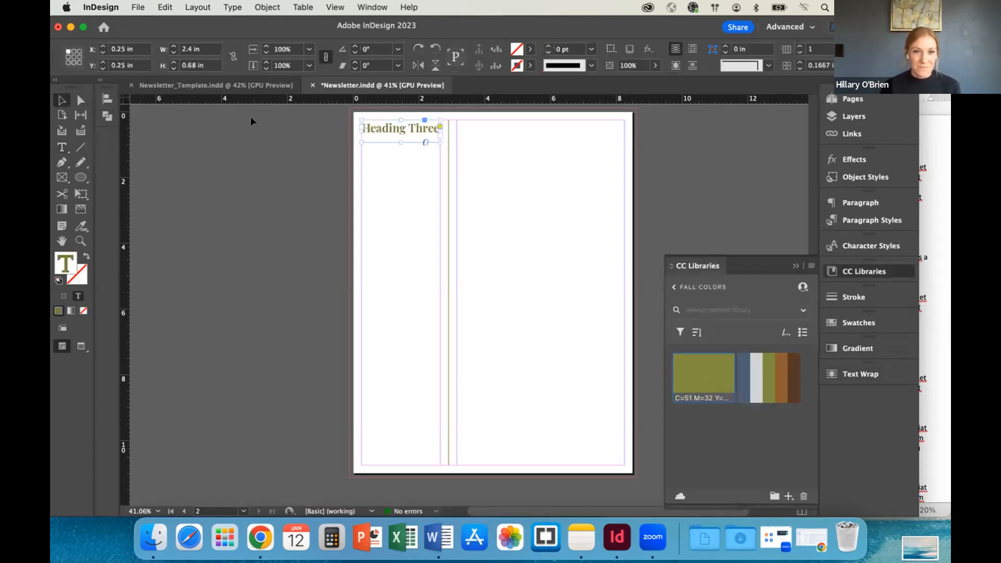
left_click(388, 157)
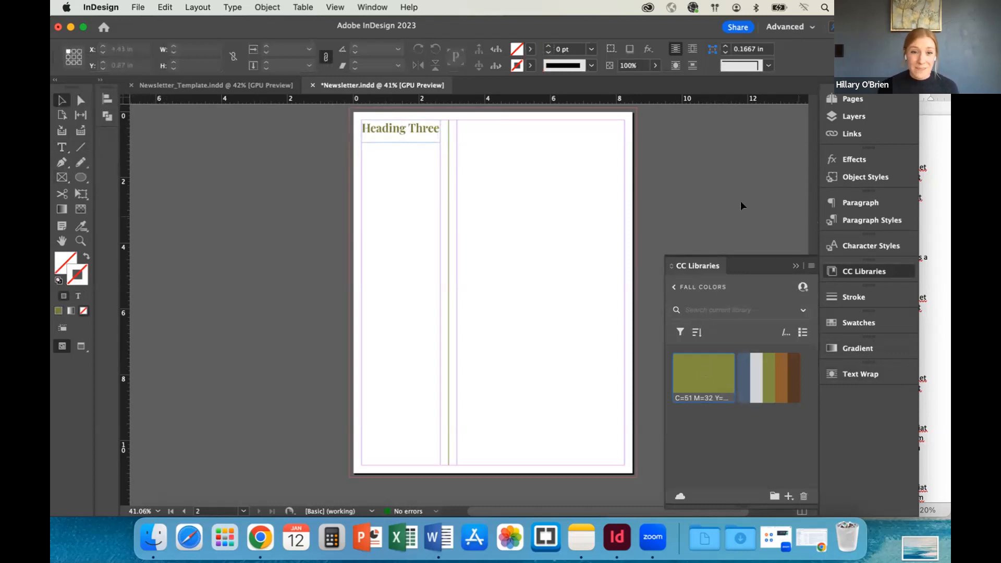
left_click(794, 267)
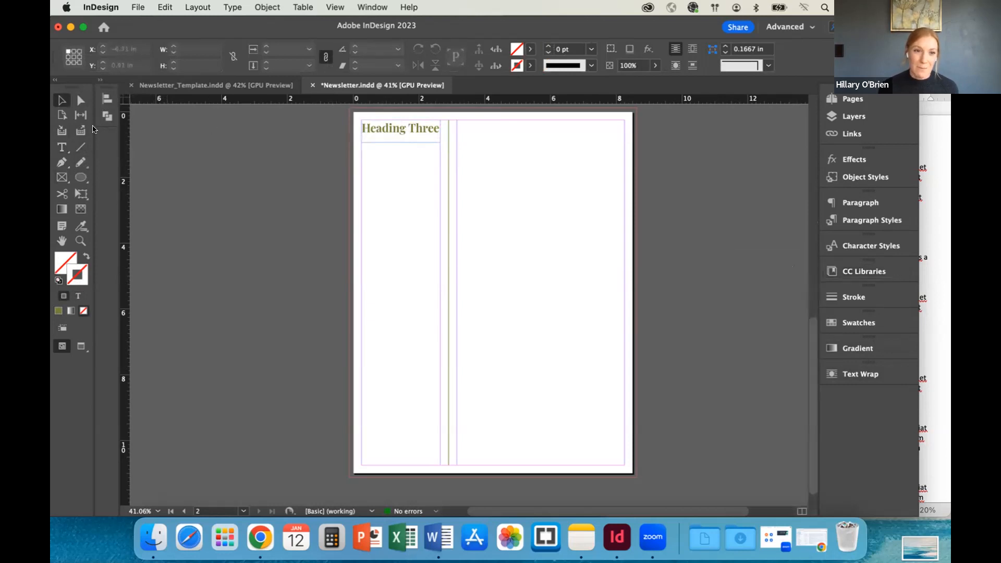
Draw a text frame about 2.4 by 6.5 in below the heading in the narrow column, with its text set to Lato Light, 11 pt
left_click(60, 148)
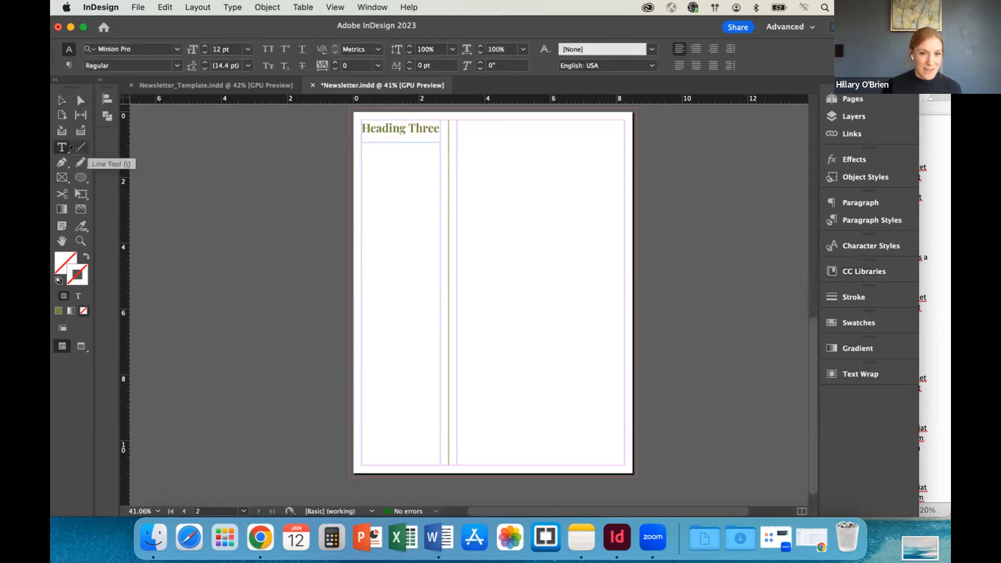
left_click_drag(362, 148, 437, 359)
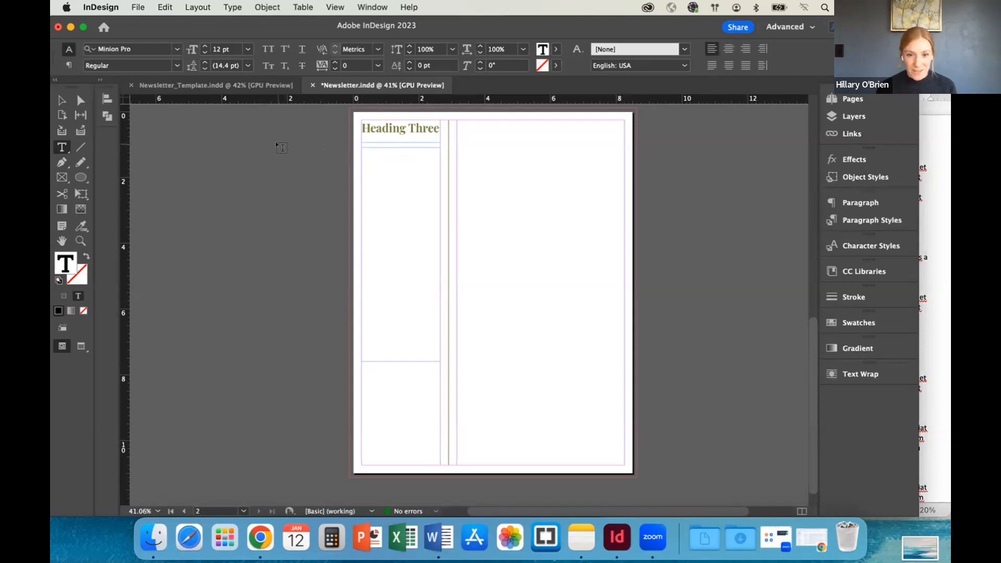
left_click(142, 49)
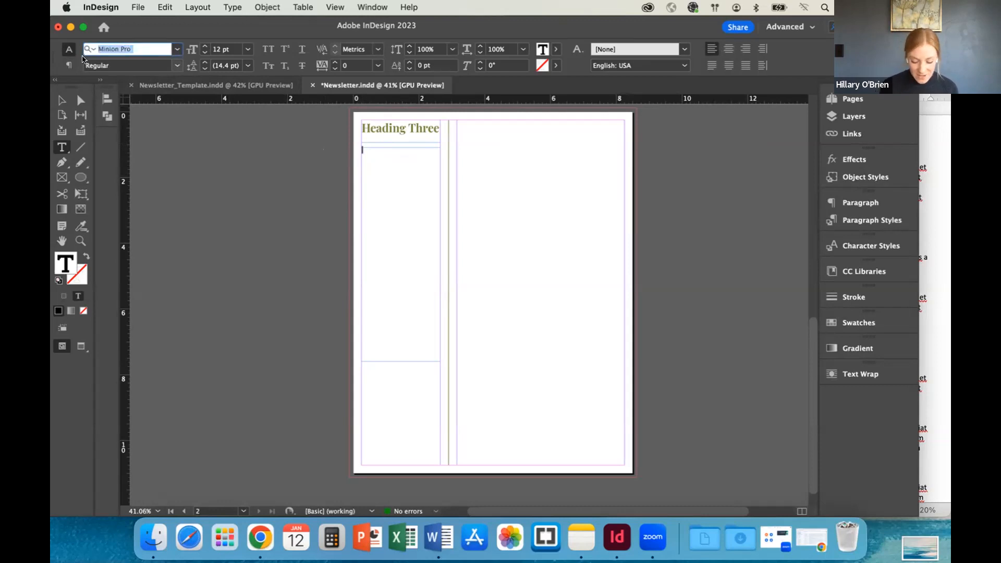
type("Lato")
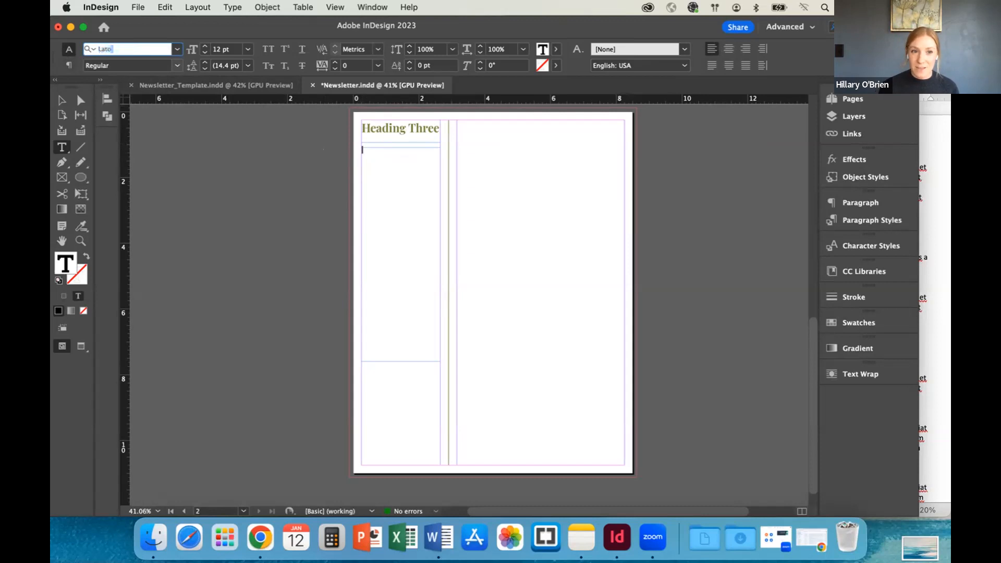
key("Return")
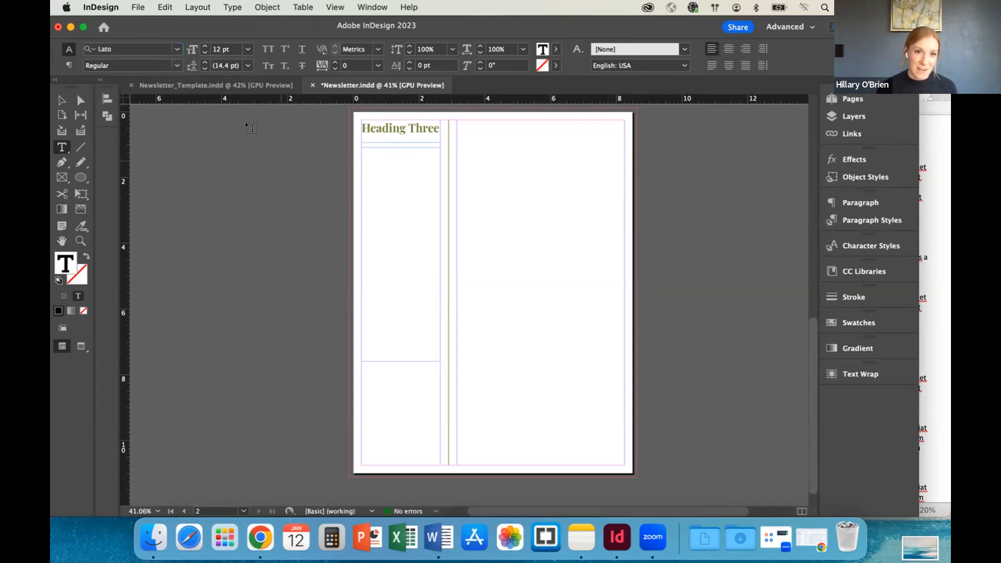
left_click(205, 53)
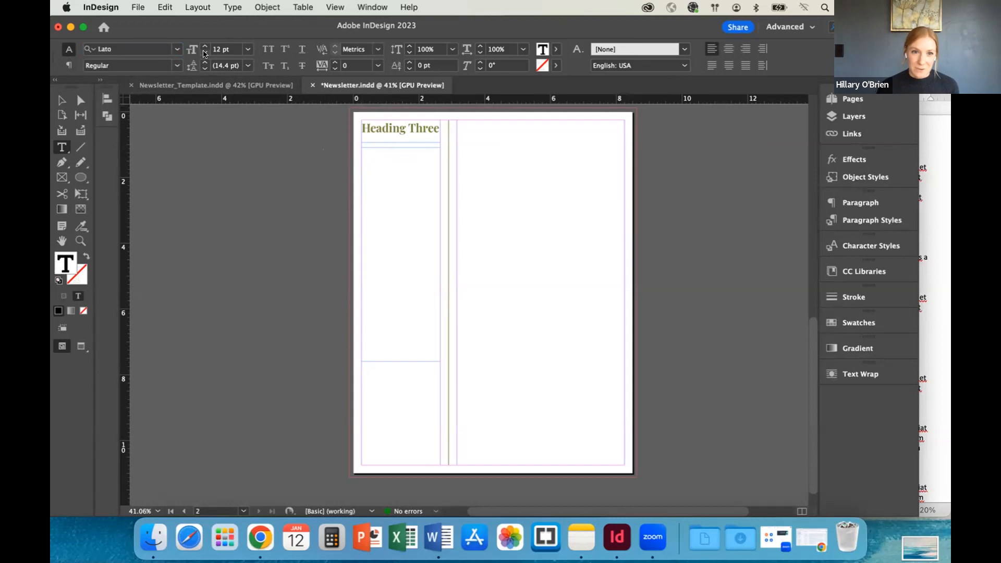
left_click(178, 66)
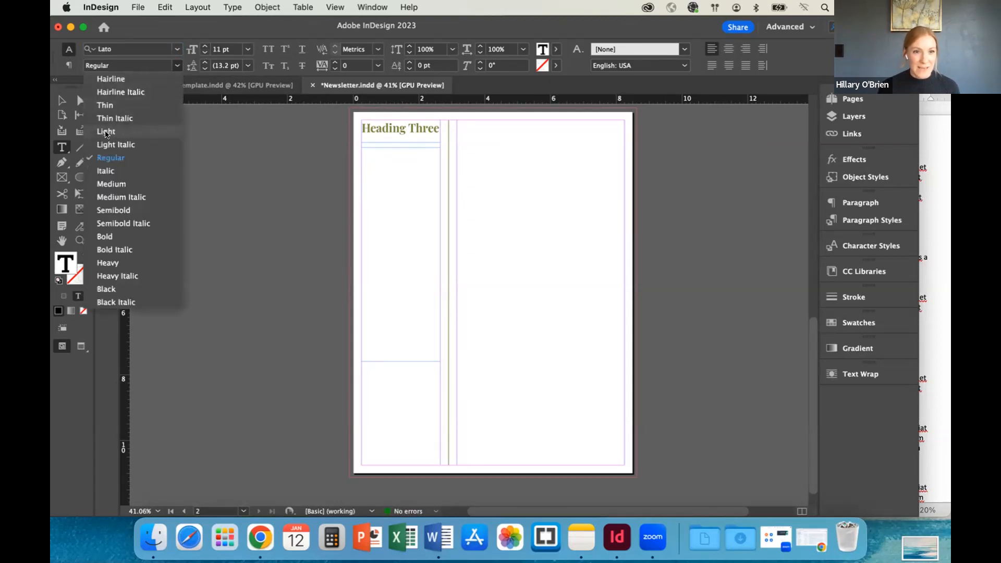
left_click(106, 131)
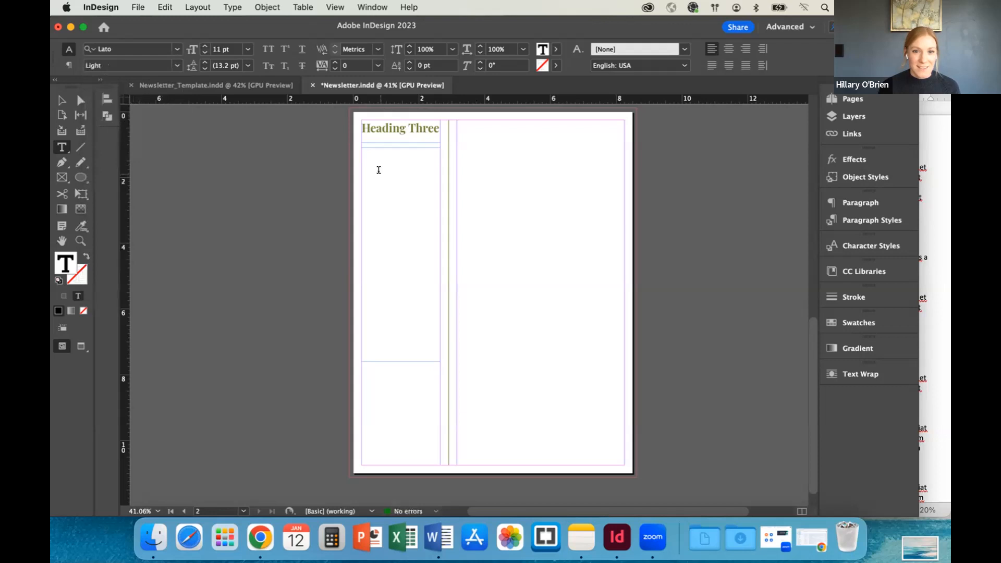
Copy the three paragraphs under "Heading Three" from the Word document Newsletter-Text, and paste them into the new text frame in InDesign
left_click(929, 165)
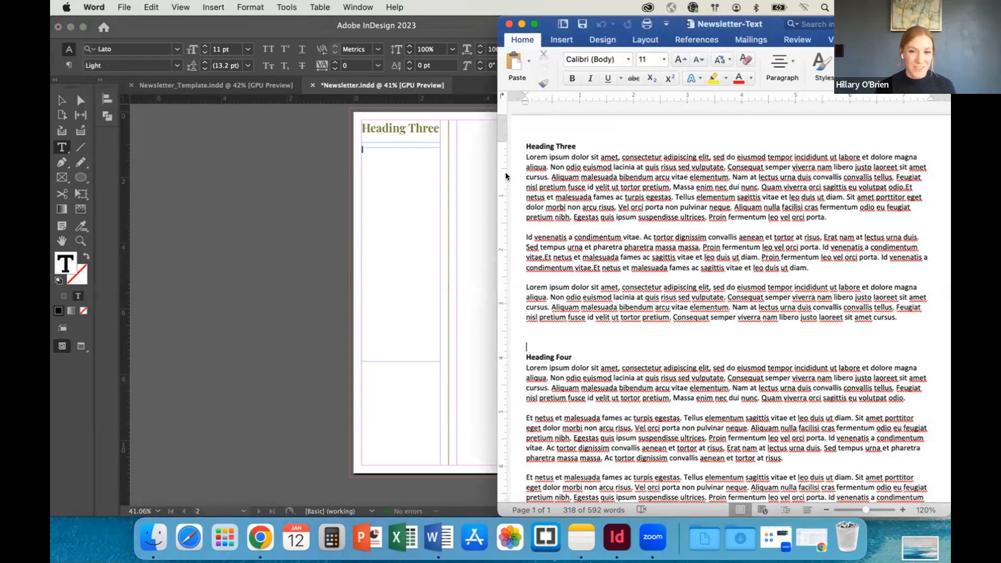
left_click_drag(524, 156, 901, 319)
key("super+c")
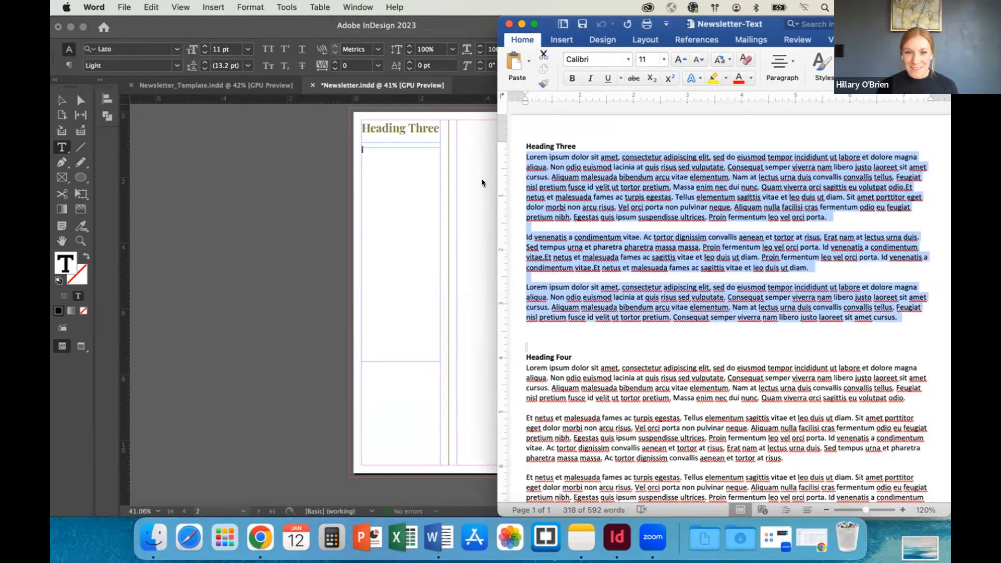
left_click(419, 178)
key("super+v")
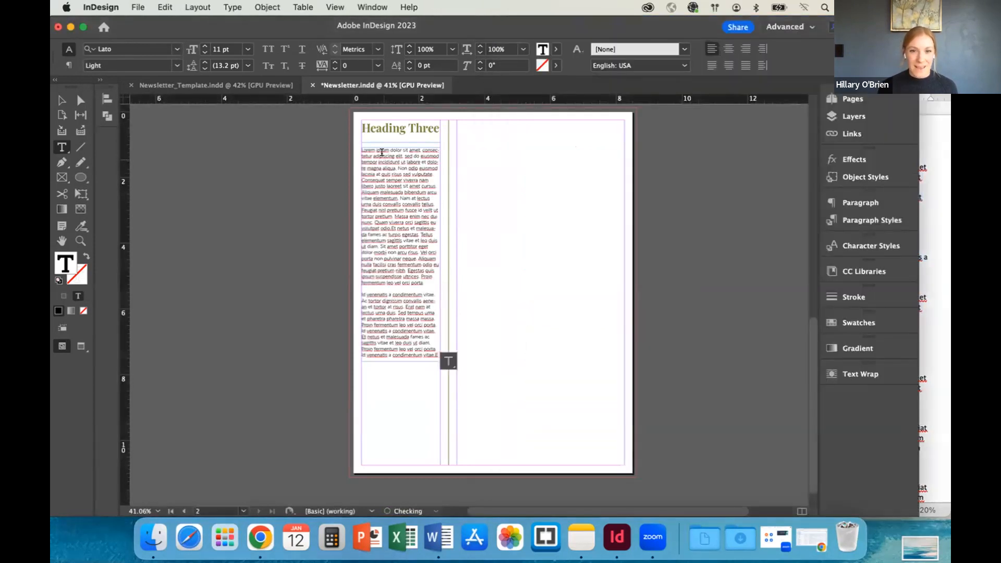
Turn off hyphenation for the body text frame below "Heading Three"
scroll(381, 152, "up", 5)
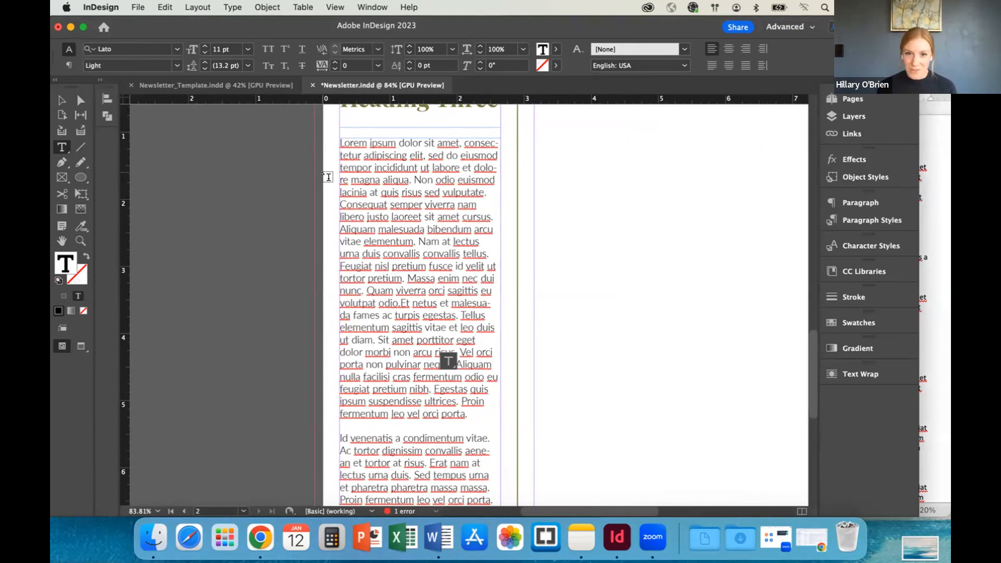
left_click(58, 101)
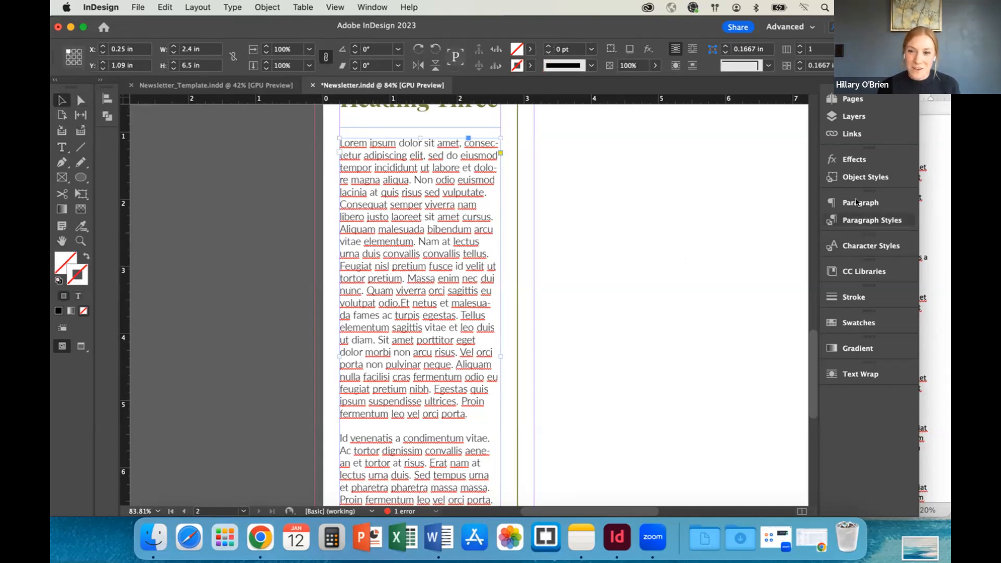
left_click(840, 204)
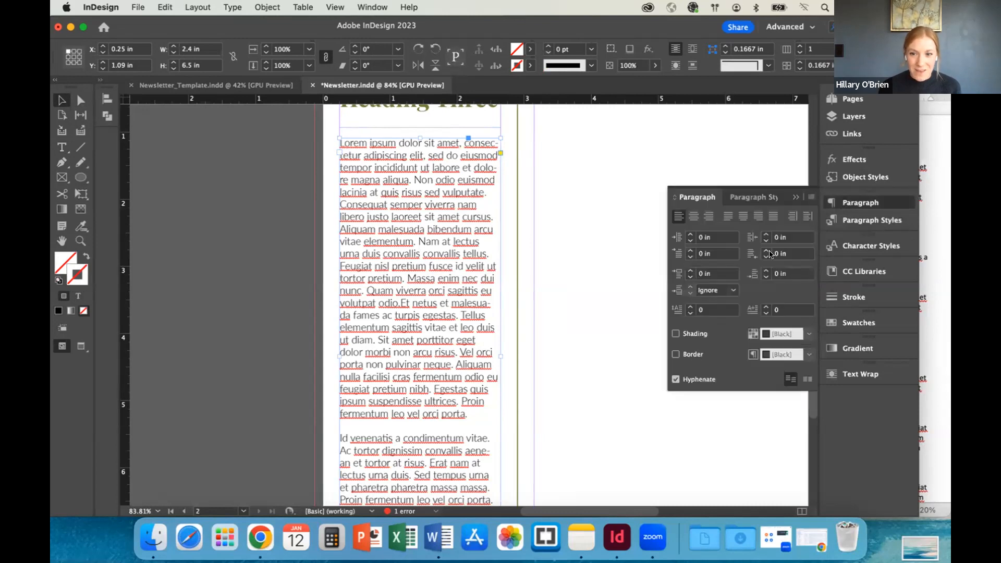
left_click(675, 379)
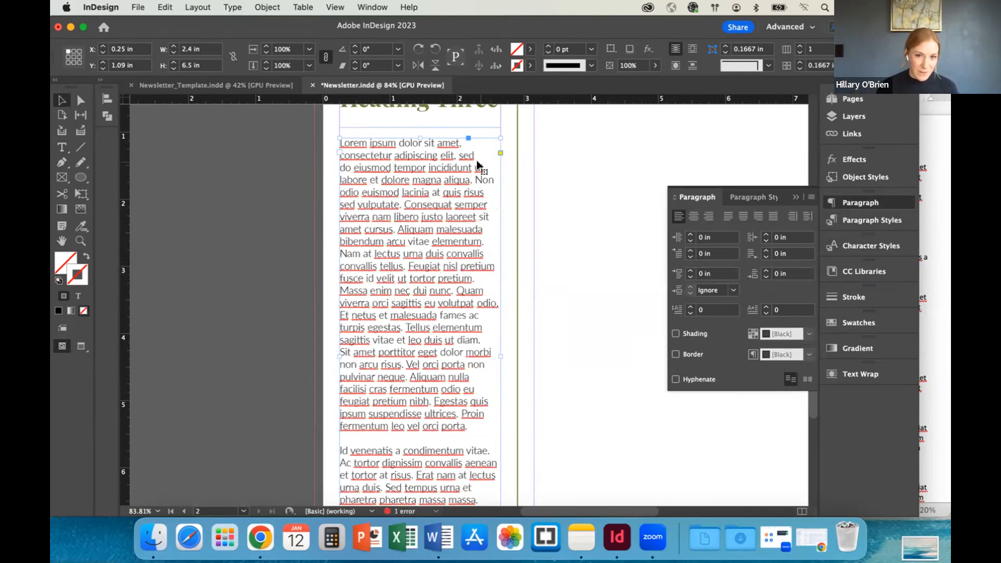
left_click(795, 197)
Extend the lower edge of the body text frame slightly, making it about 6.68 in tall
scroll(525, 324, "down", 10)
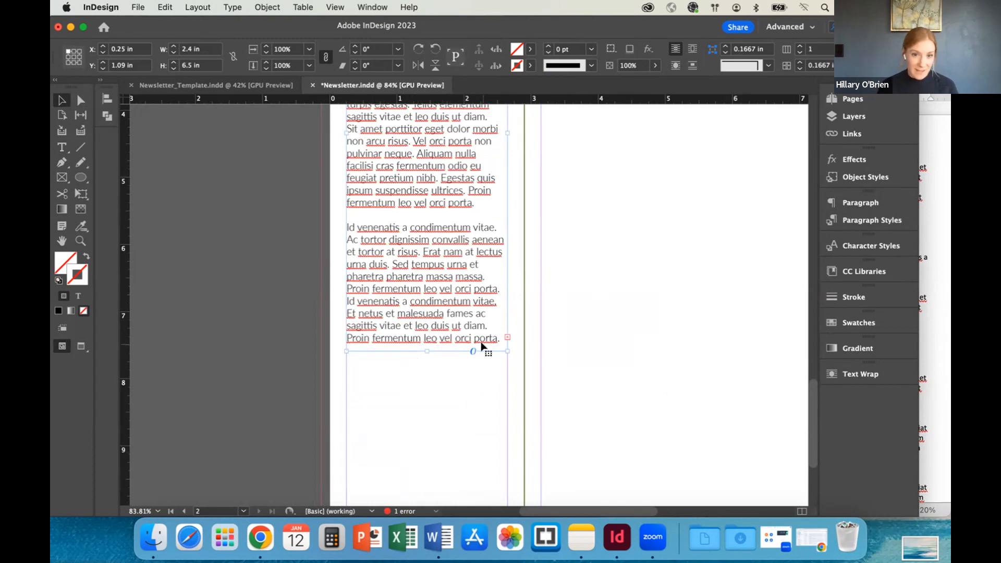
scroll(481, 345, "down", 2)
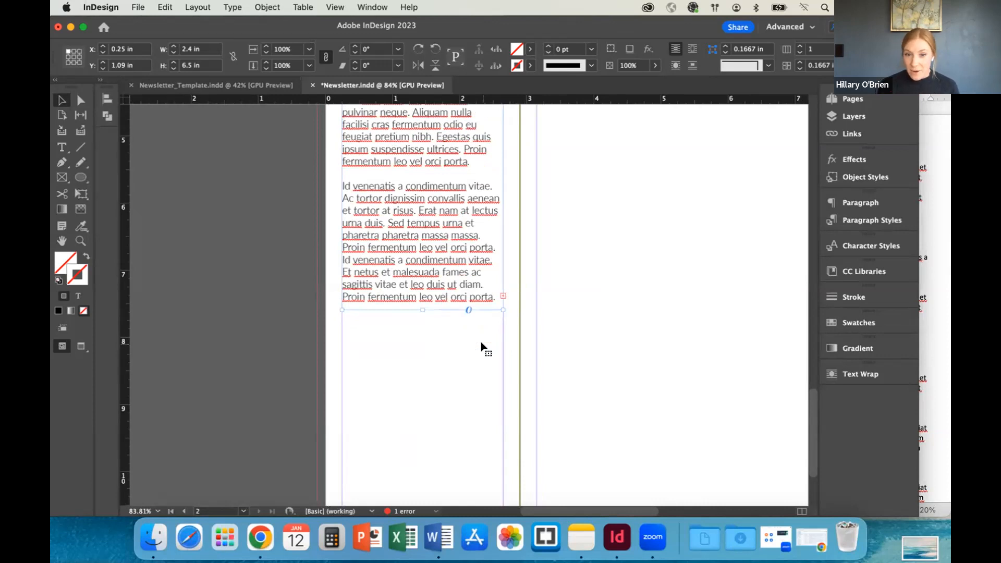
mouse_move(420, 310)
left_mouse_down()
mouse_move(418, 335)
mouse_move(420, 320)
left_mouse_up()
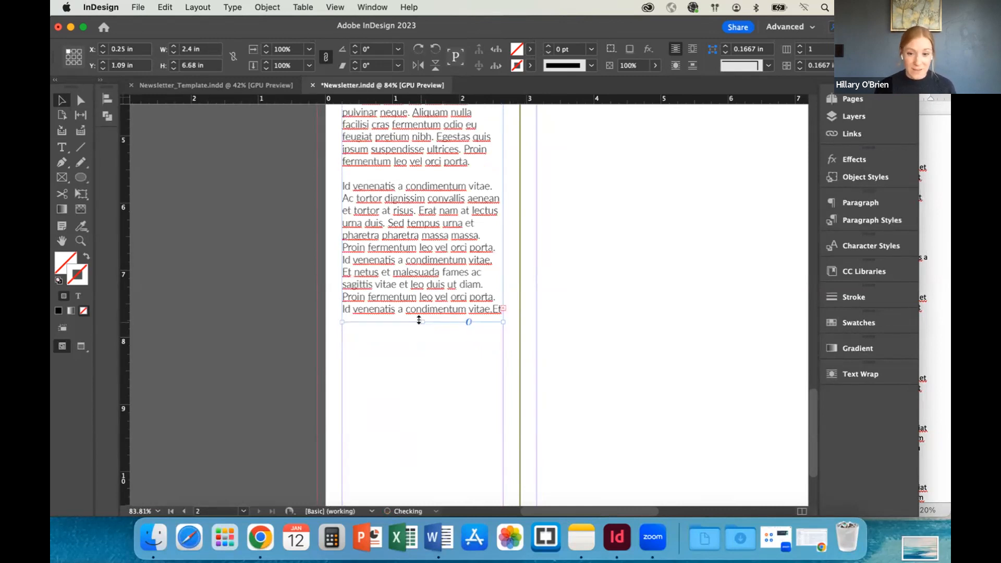
Try to flow the overset body text into a second frame lower in the narrow column, and undo the attempt
left_click(501, 308)
scroll(500, 318, "down", 2)
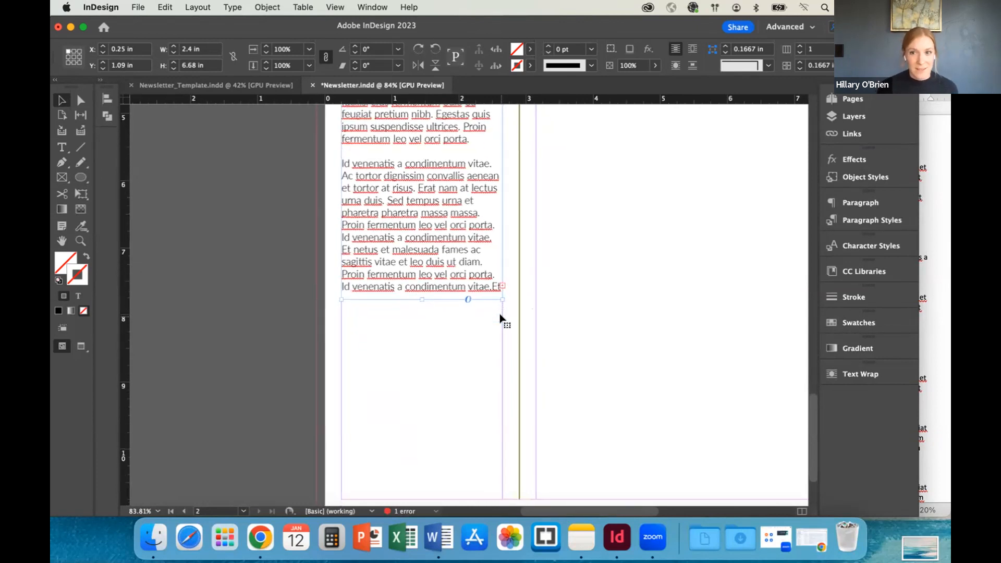
left_click(502, 286)
left_click(500, 287)
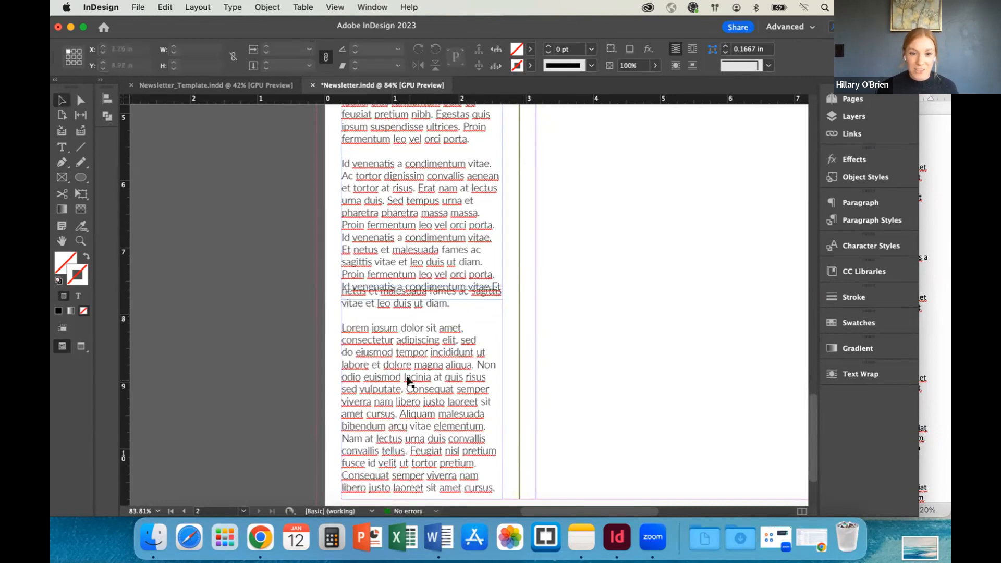
scroll(409, 380, "down", 3)
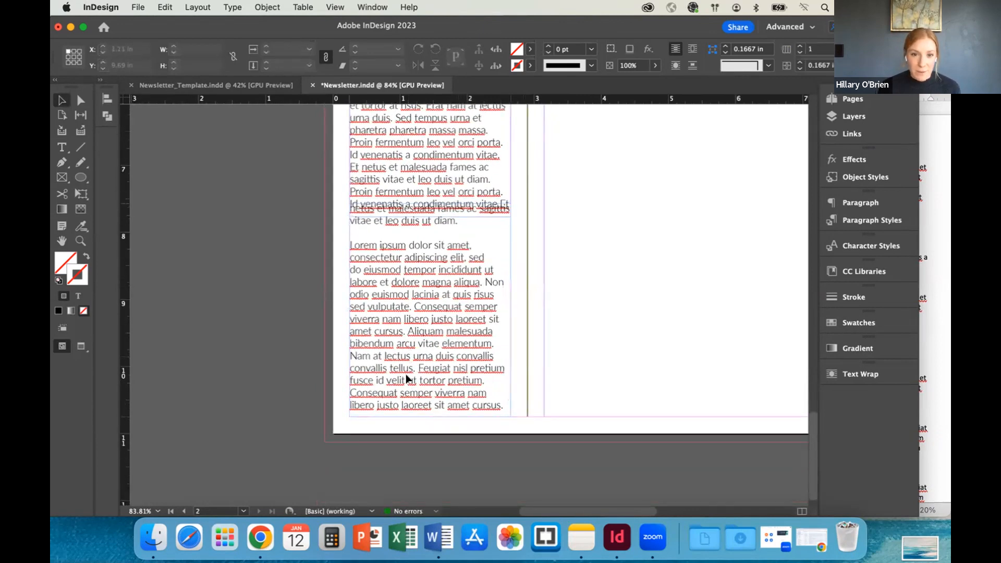
left_click(408, 382)
left_click_drag(406, 380, 406, 366)
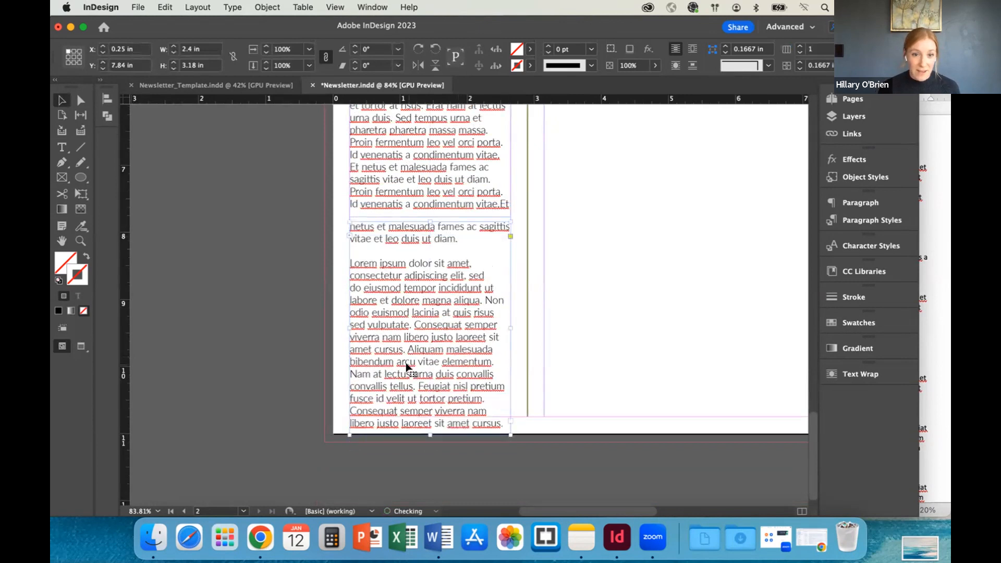
key("super+z")
key("super+z")
key("super+z")
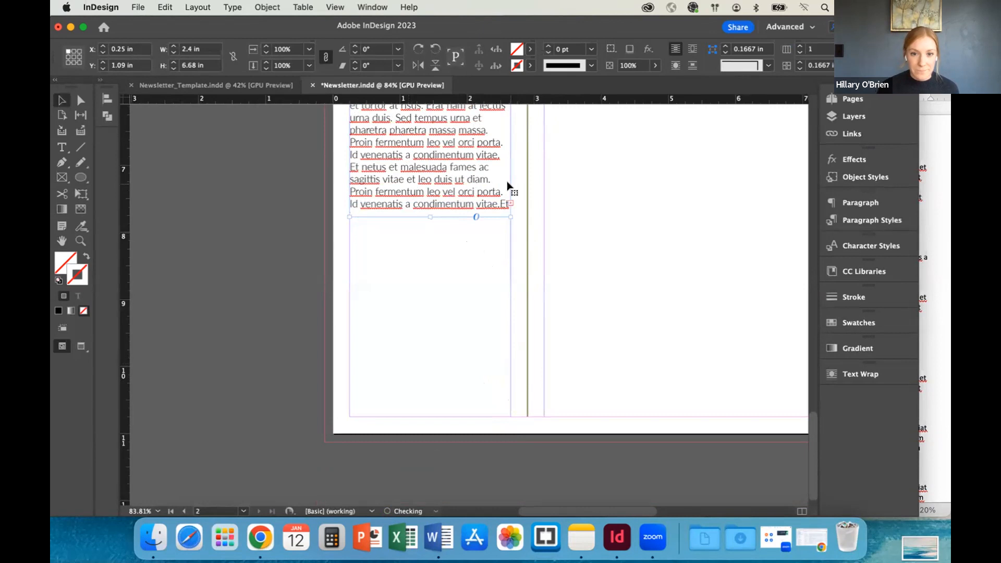
Fit the body text frame to its content so all the overset text is included
right_click(438, 191)
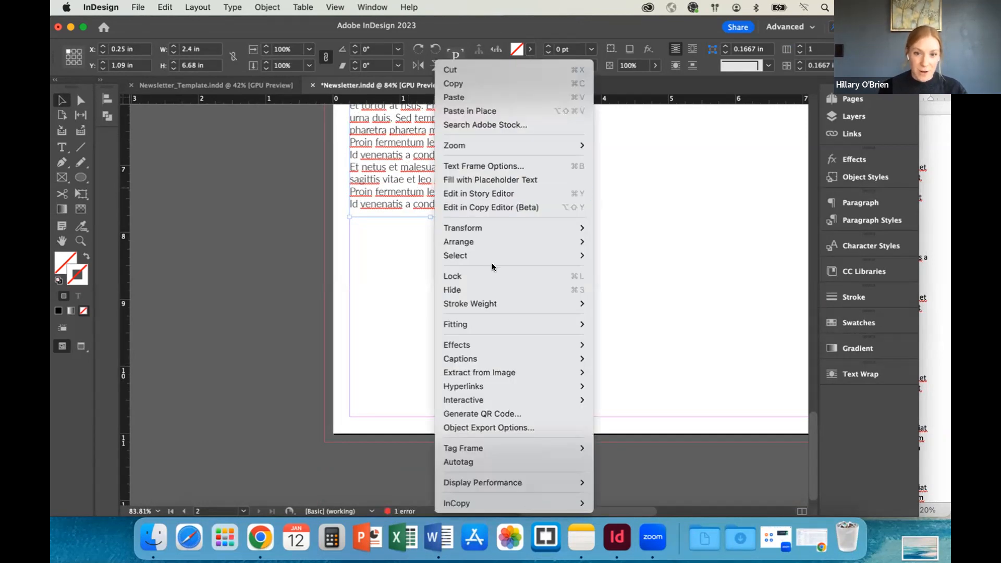
mouse_move(469, 323)
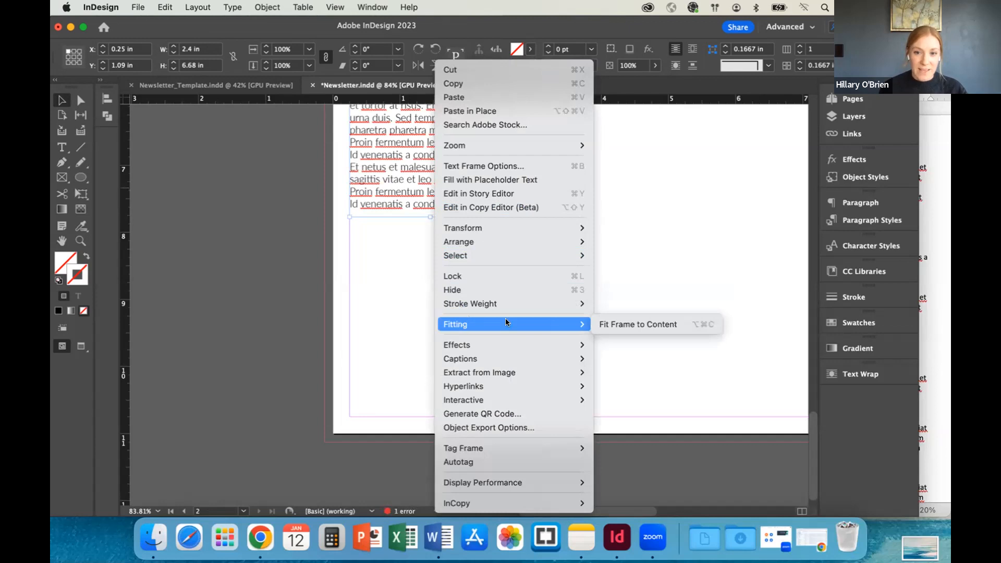
left_click(656, 322)
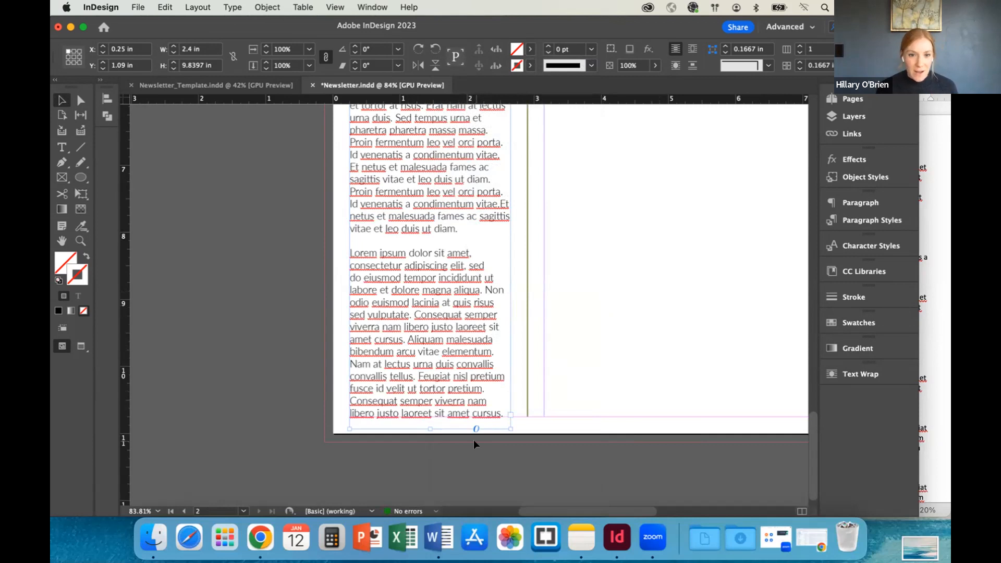
scroll(473, 445, "up", 2)
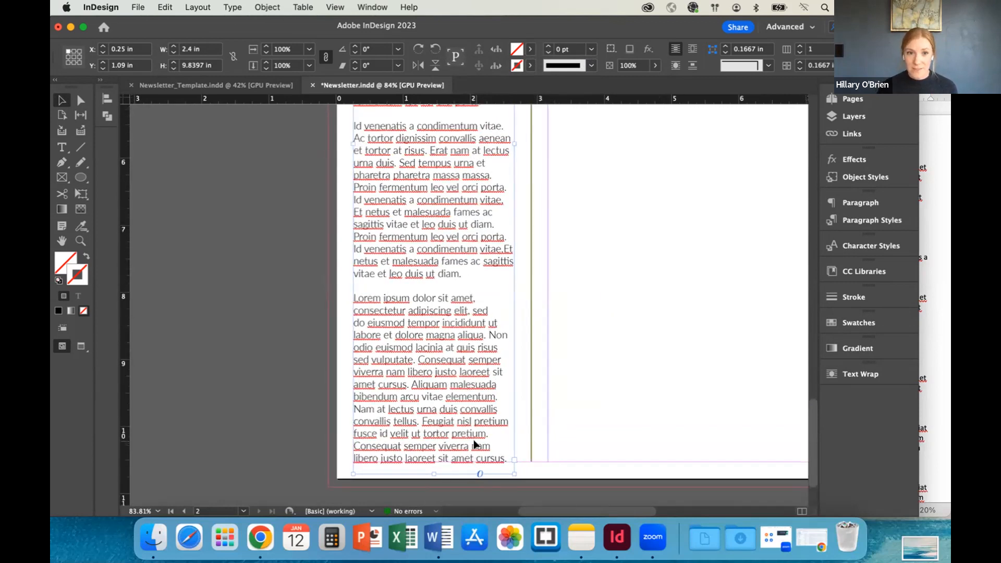
Review the fitted narrow column, and check the wide-column layout on the template's second page
scroll(474, 445, "up", 2)
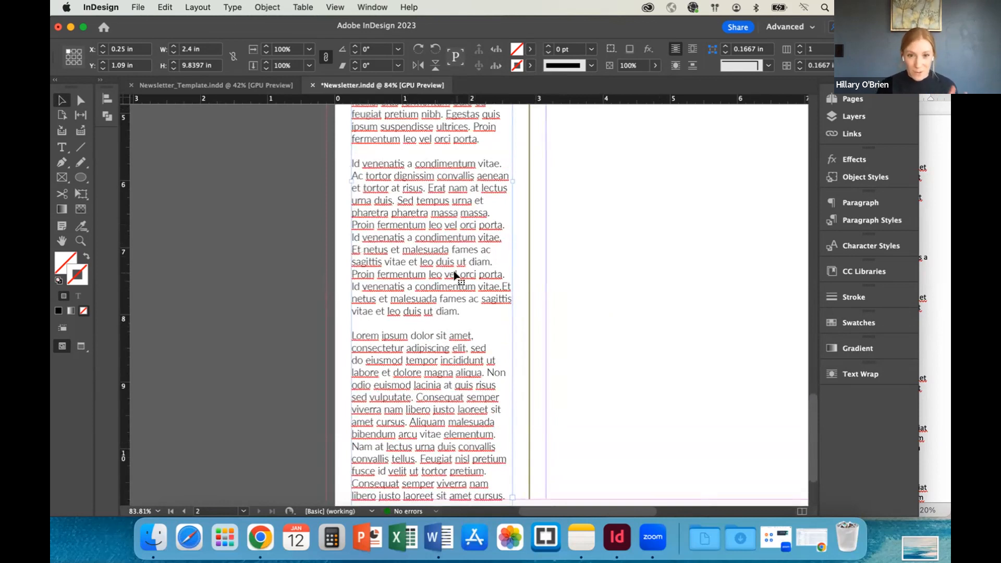
scroll(384, 298, "down", 3)
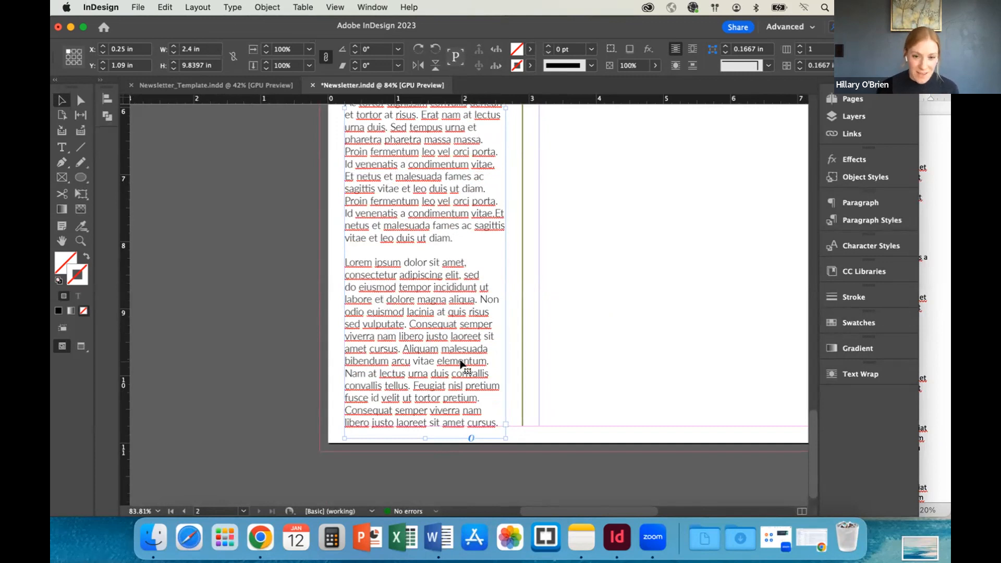
scroll(460, 364, "down", 5)
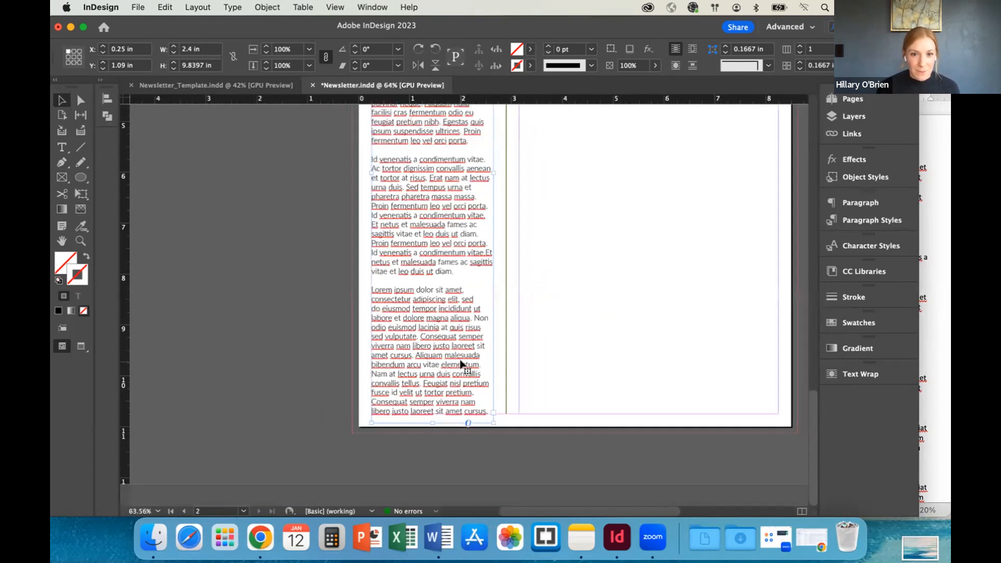
scroll(461, 363, "up", 6)
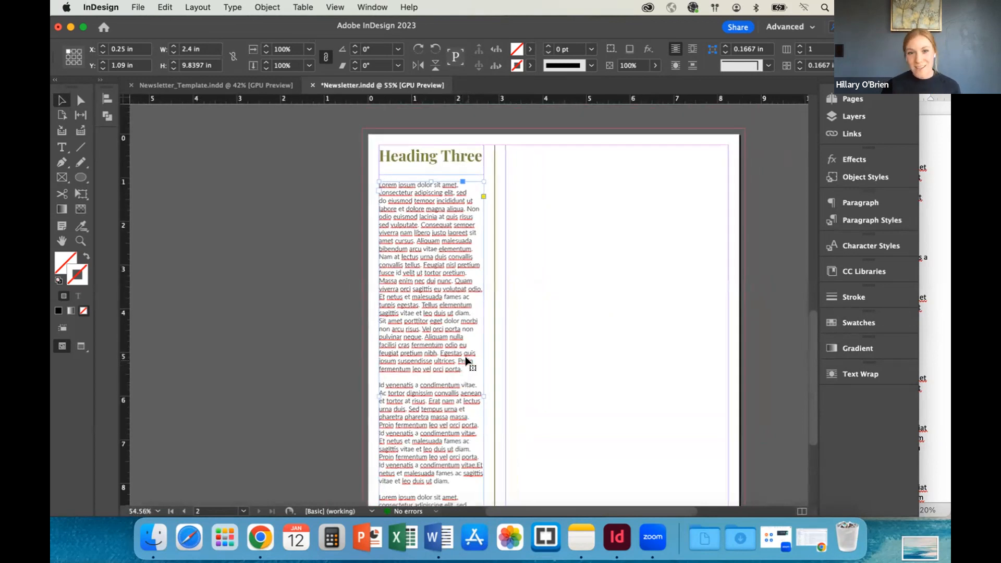
scroll(466, 360, "right", 3)
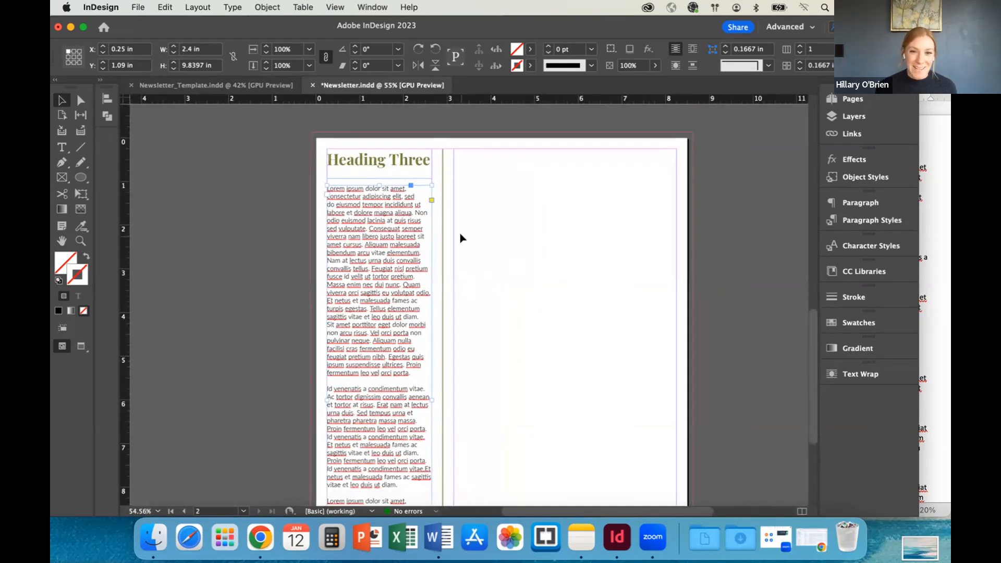
left_click(218, 85)
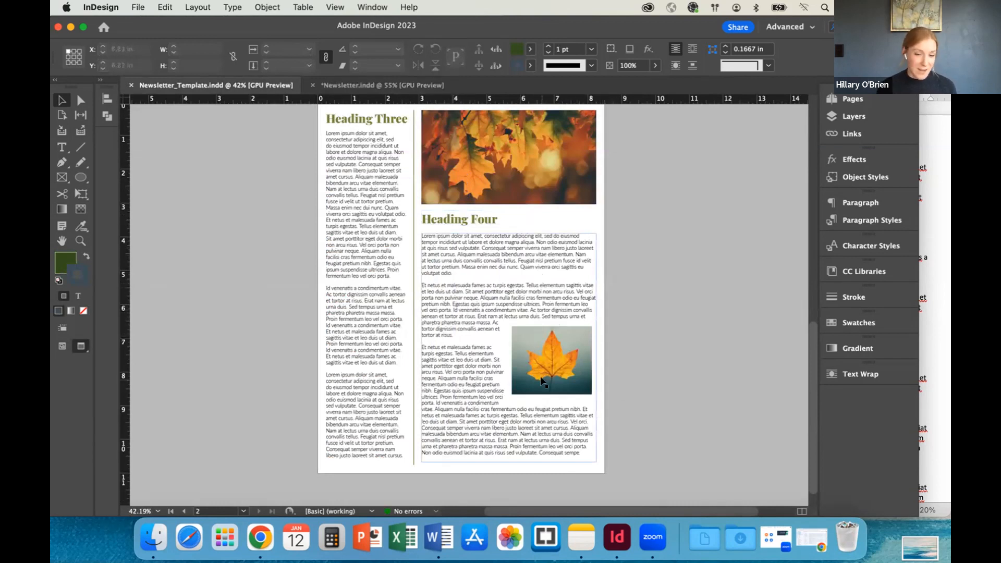
left_click(386, 85)
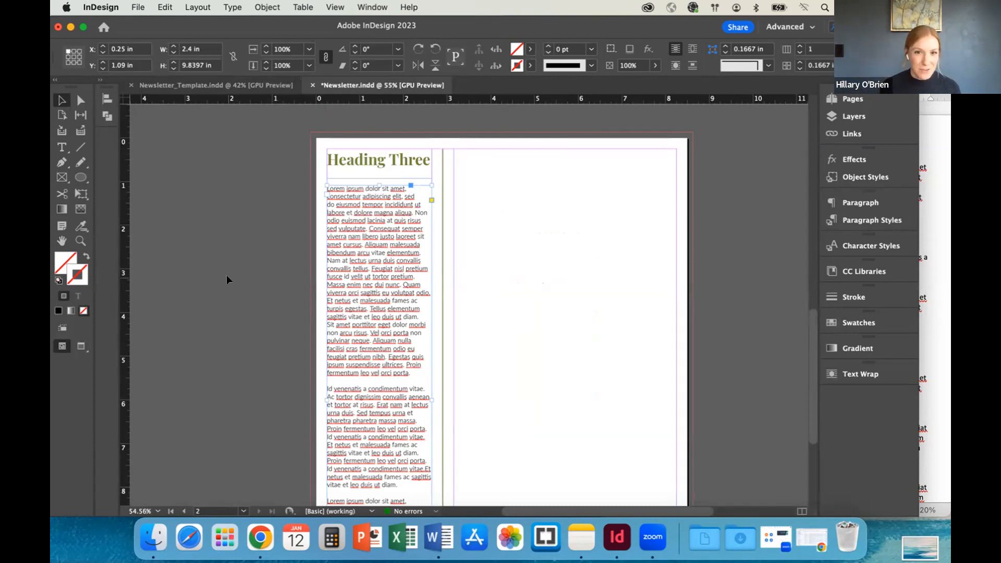
scroll(179, 252, "right", 2)
scroll(179, 251, "down", 1)
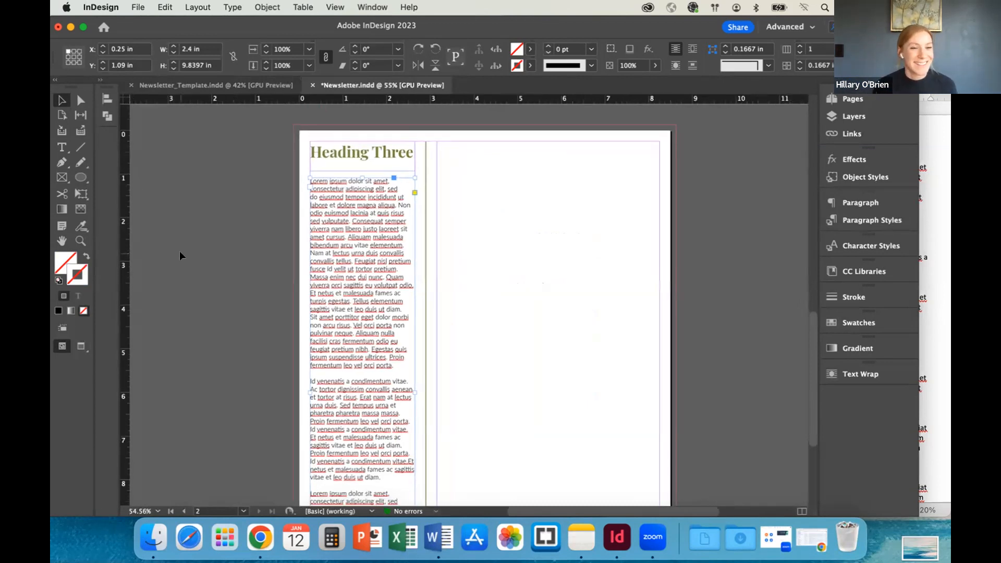
Draw a rectangular image frame about 5.1 by 2.56 in across the head of the wide column and place fall-leaves-2 in it
left_click(62, 178)
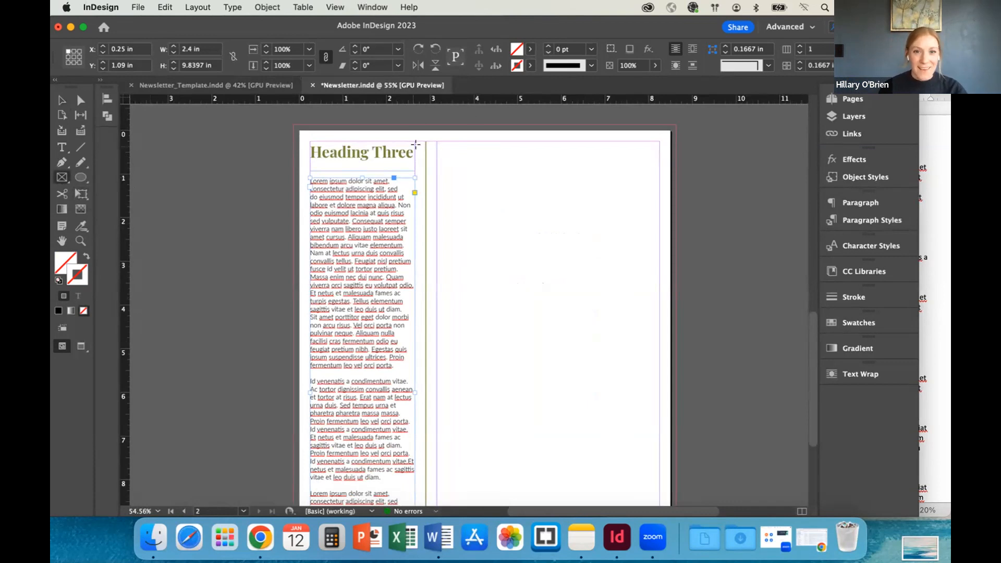
left_click_drag(436, 140, 658, 252)
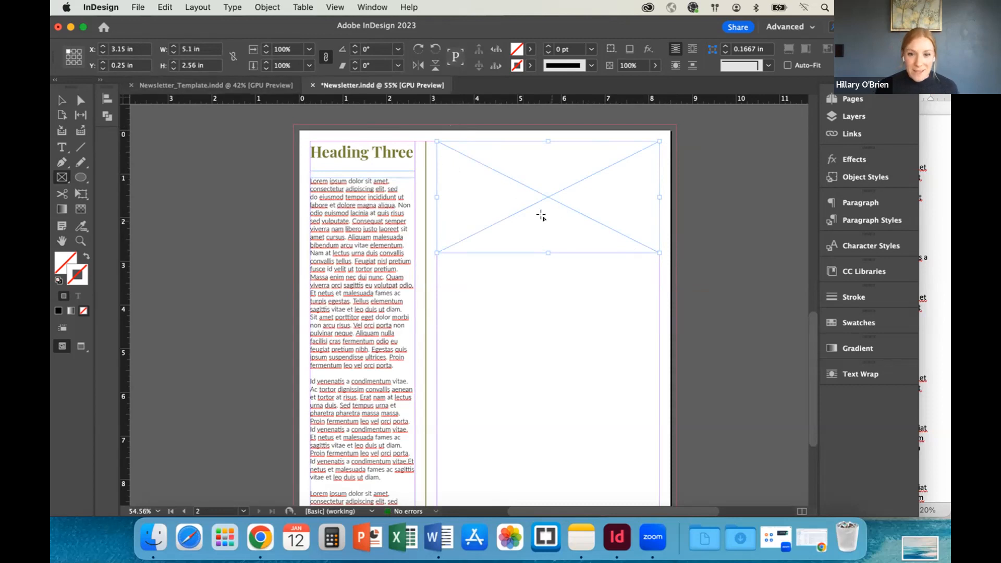
left_click(136, 7)
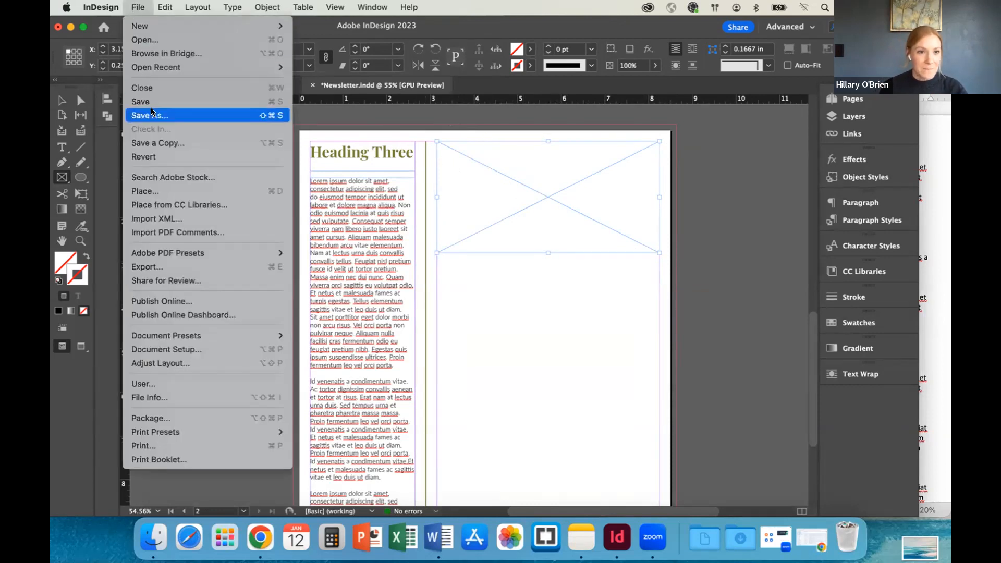
left_click(139, 191)
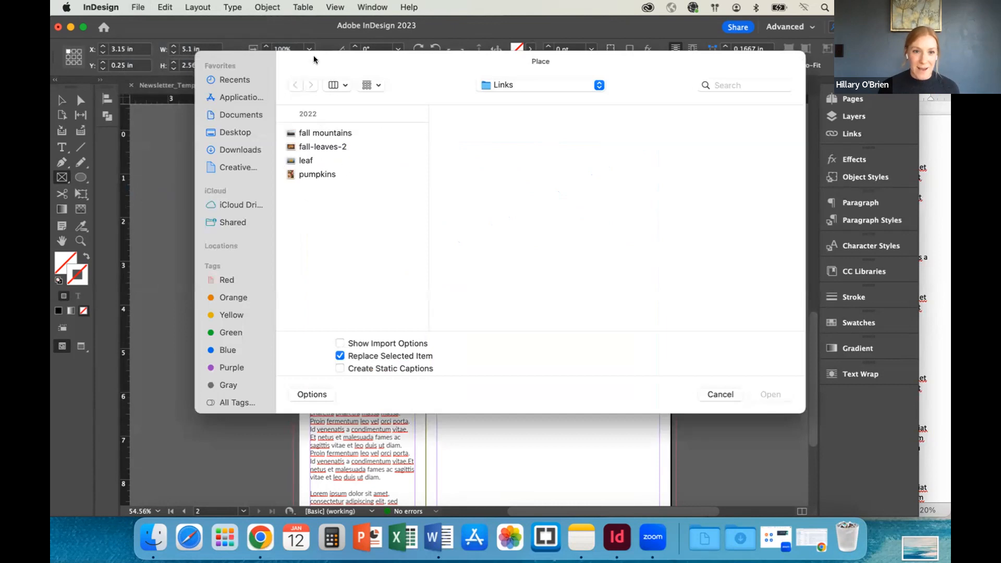
left_click_drag(314, 60, 304, 115)
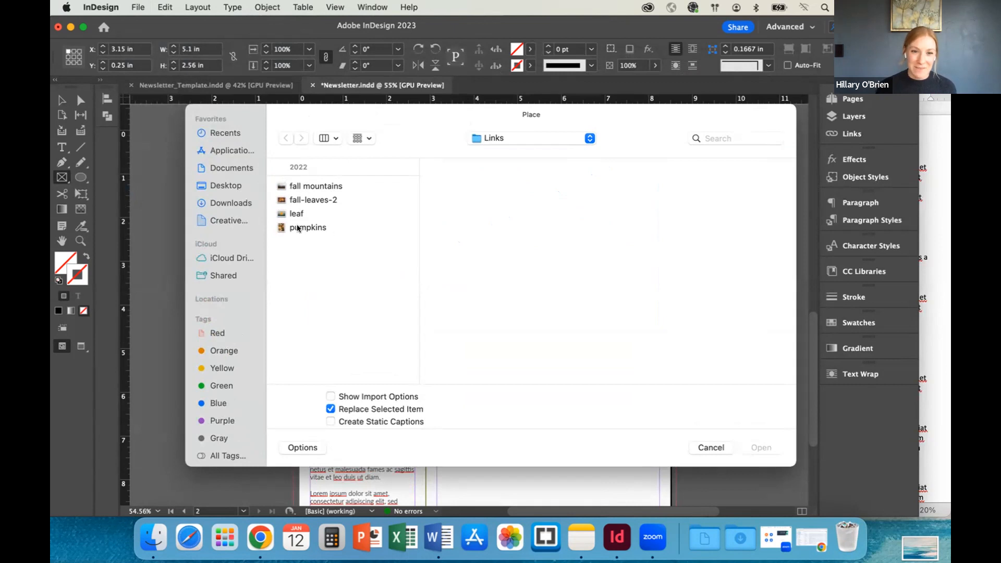
left_click(316, 200)
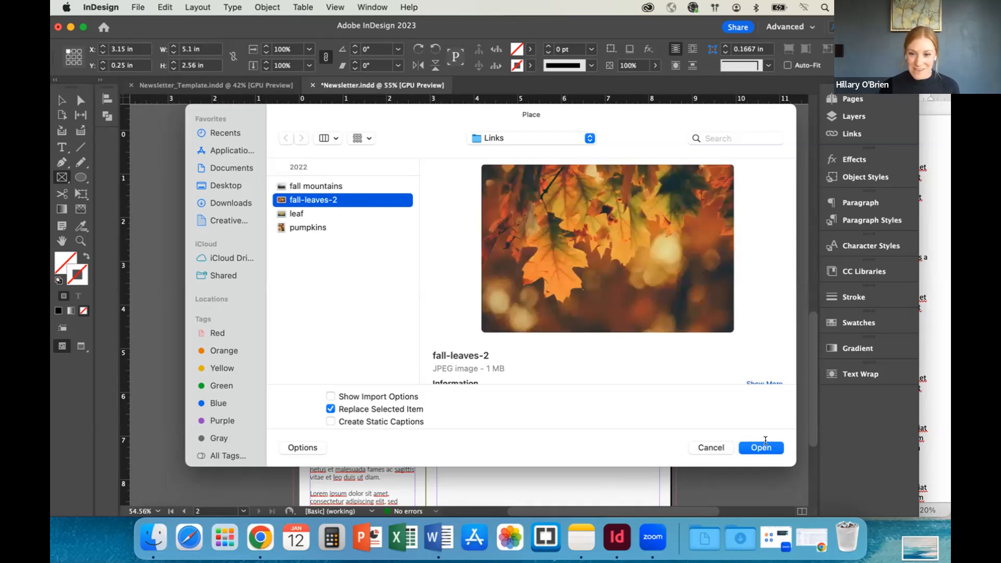
left_click(761, 448)
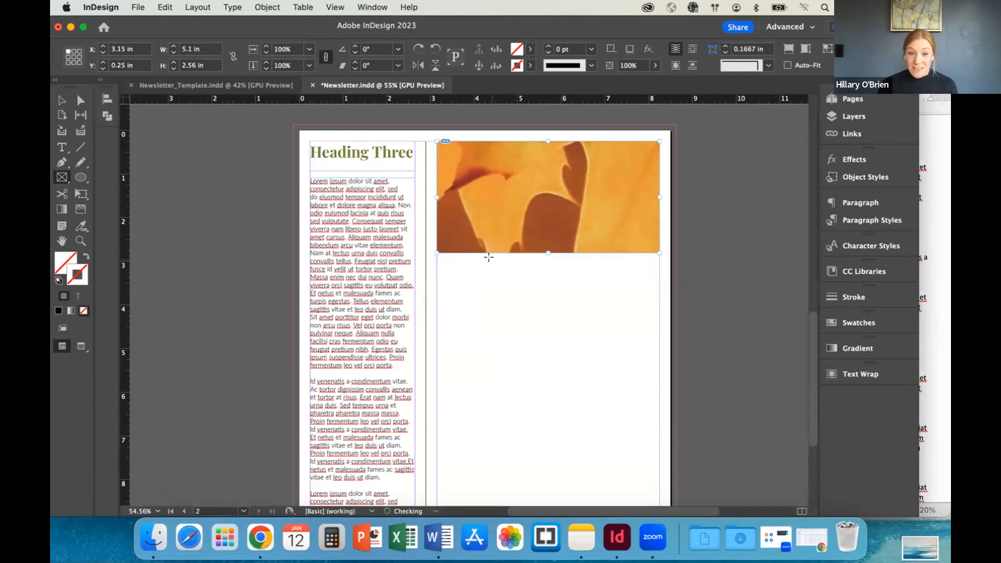
Fit the autumn leaves photo so it fills its frame proportionally
left_click(61, 99)
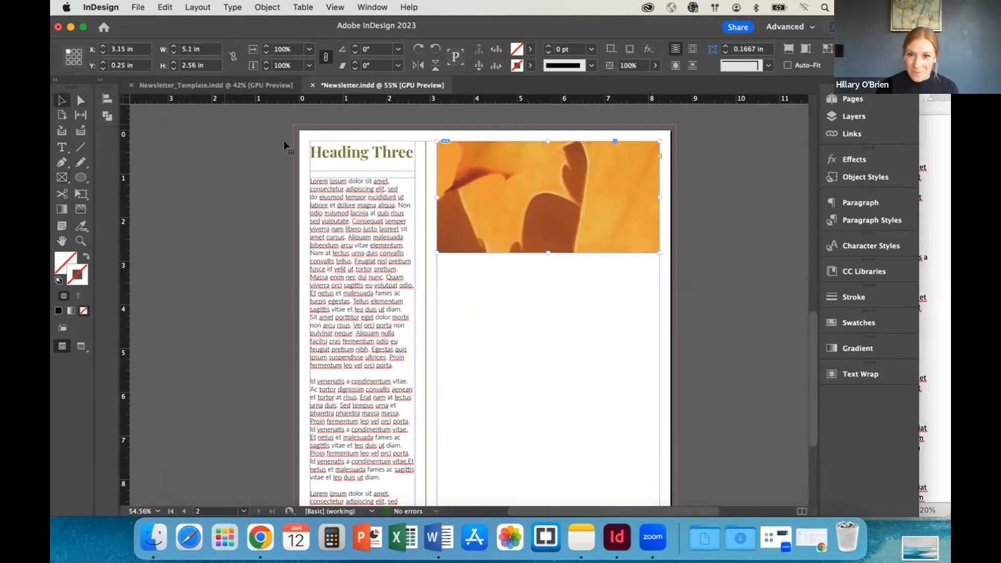
right_click(482, 205)
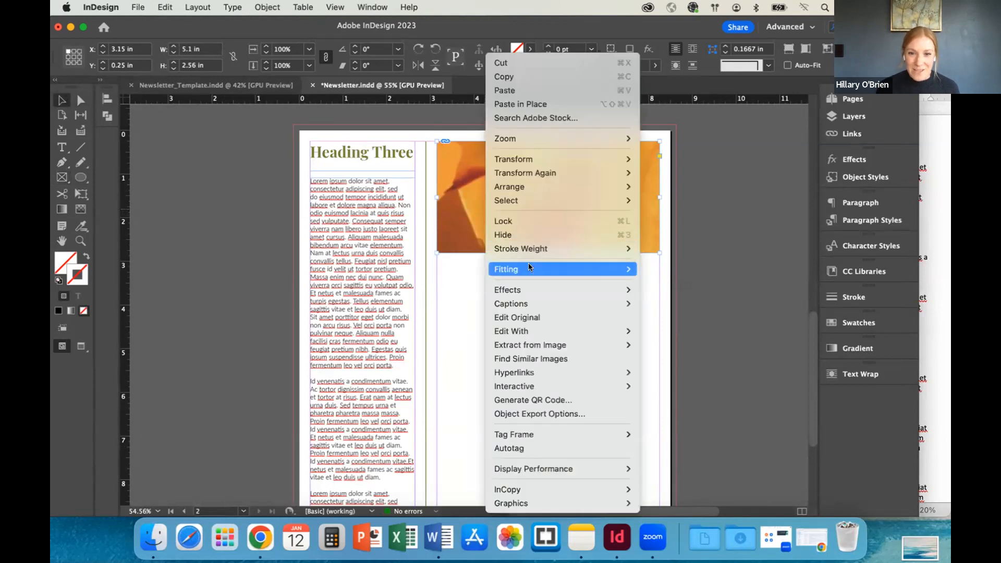
mouse_move(529, 267)
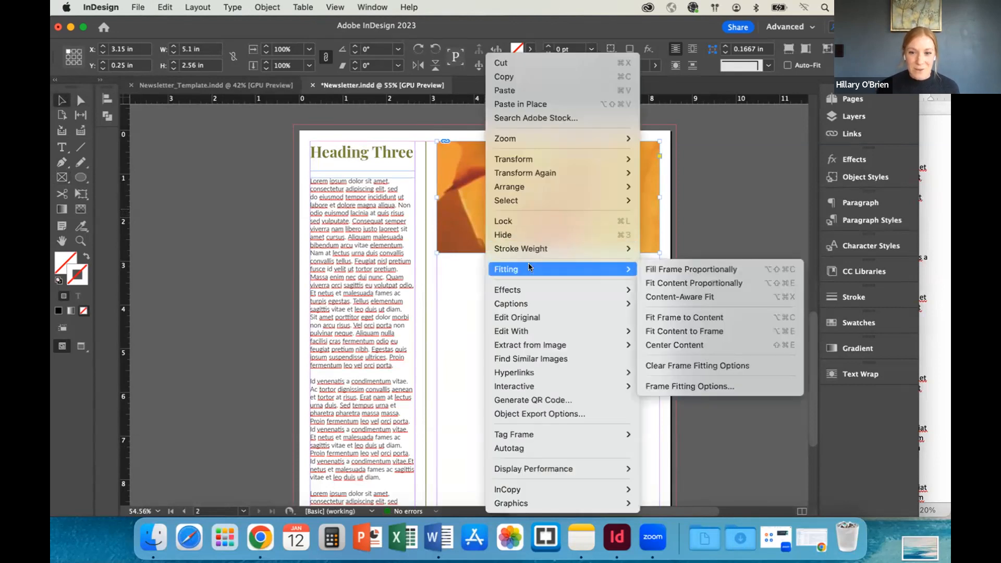
left_click(667, 270)
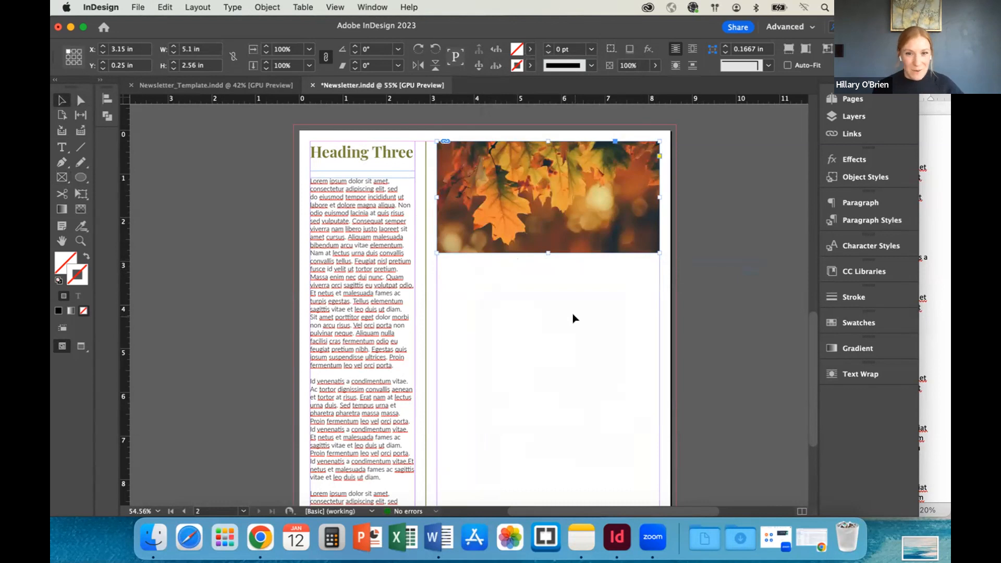
Try shifting the leaves photo vertically inside its frame
mouse_move(534, 197)
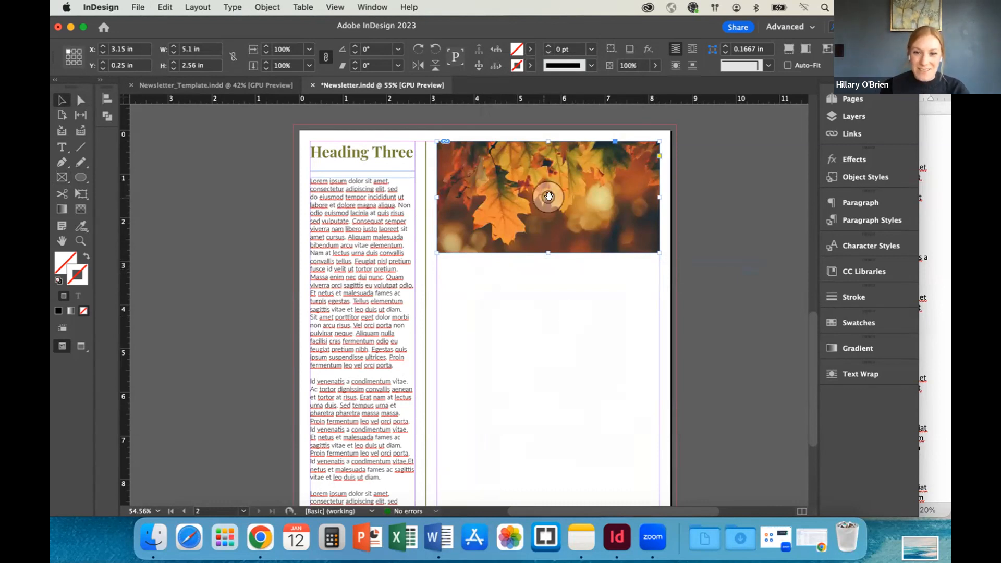
left_click_drag(547, 195, 546, 200)
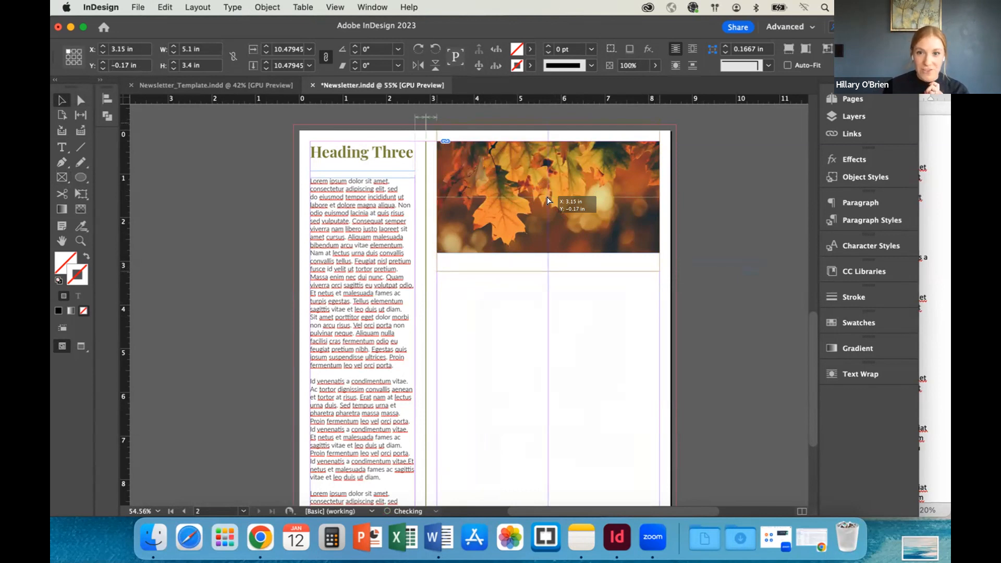
mouse_move(547, 196)
left_mouse_down()
mouse_move(546, 214)
mouse_move(547, 180)
mouse_move(544, 214)
mouse_move(546, 190)
left_mouse_up()
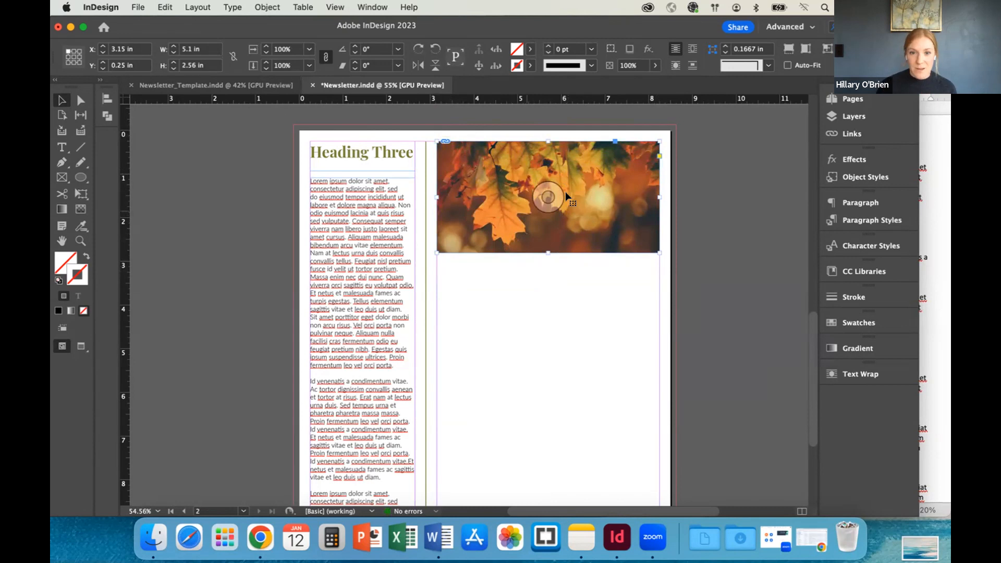
left_click(543, 270)
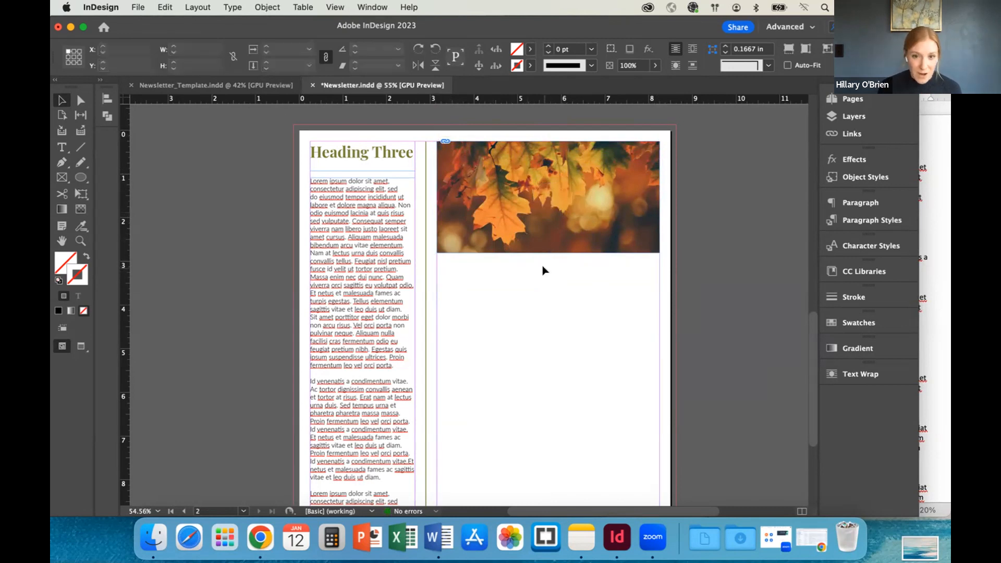
Shorten the leaves photo frame from its lower edge to about 2.52 in tall
left_click(533, 236)
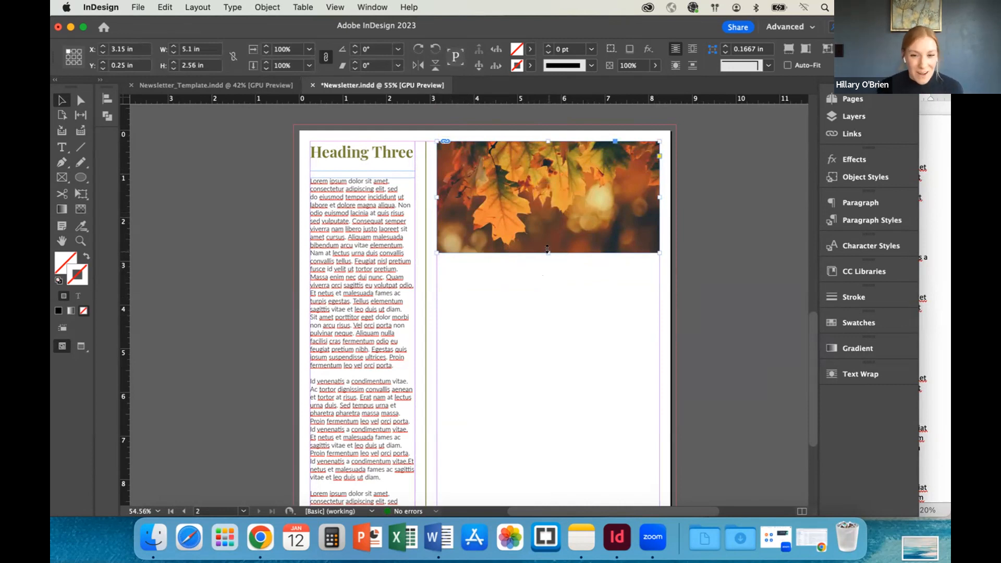
mouse_move(547, 249)
left_mouse_down()
mouse_move(547, 282)
mouse_move(546, 249)
left_mouse_up()
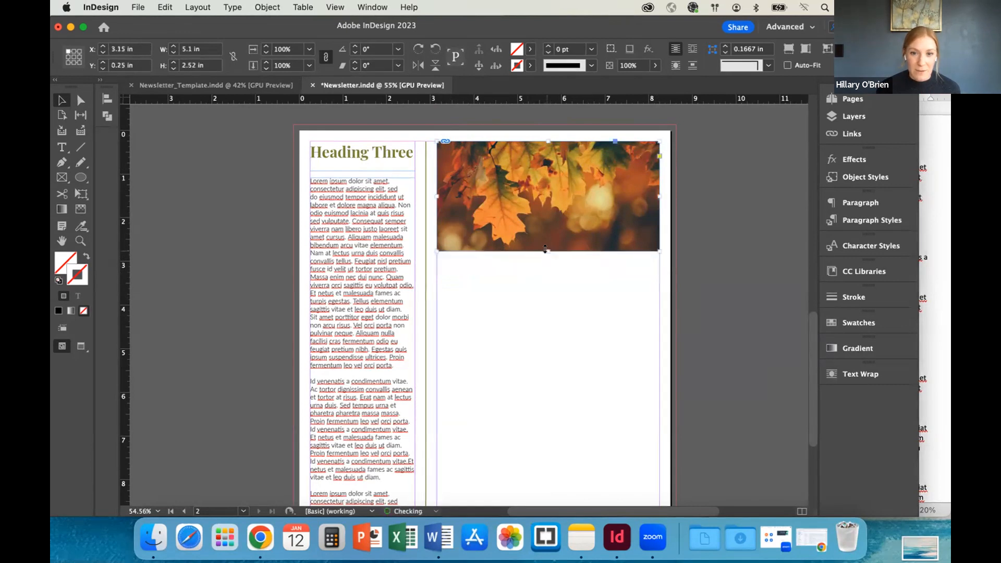
left_click(536, 291)
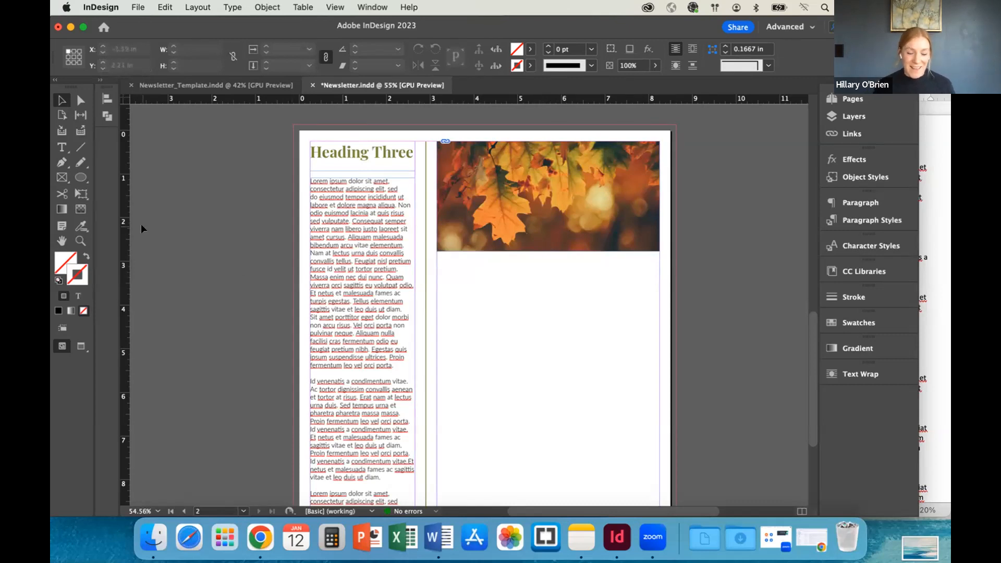
Draw a text frame beneath the leaves photo and enter "Heading Four" in Playfair Display Bold at 25 pt
left_click(61, 148)
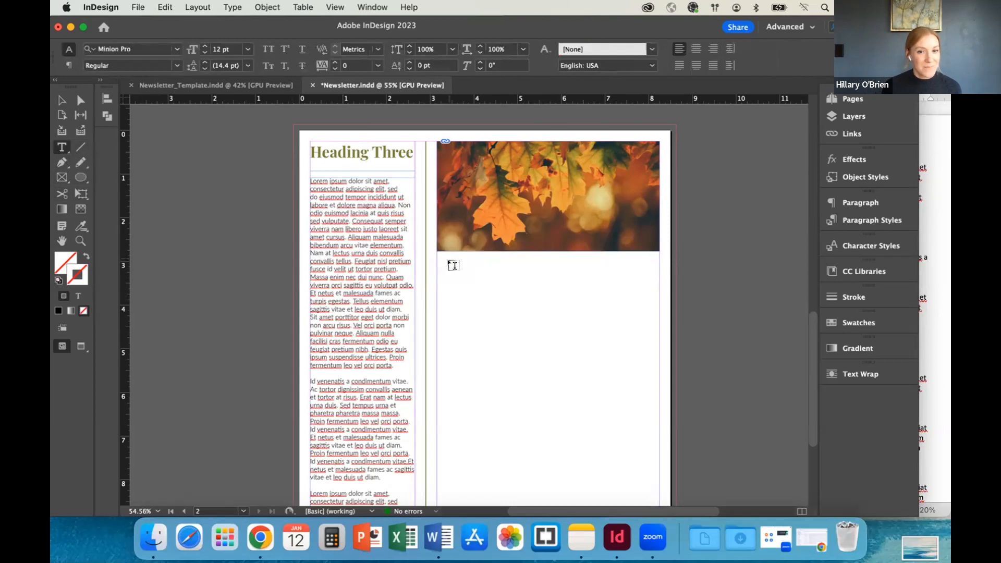
left_click_drag(439, 261, 581, 288)
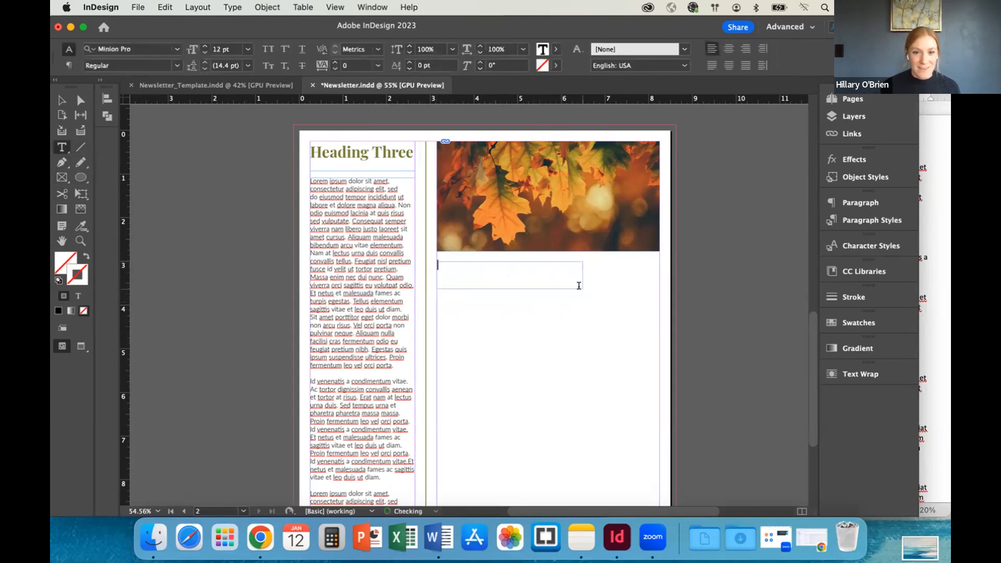
left_click(136, 47)
type("Playfair Display")
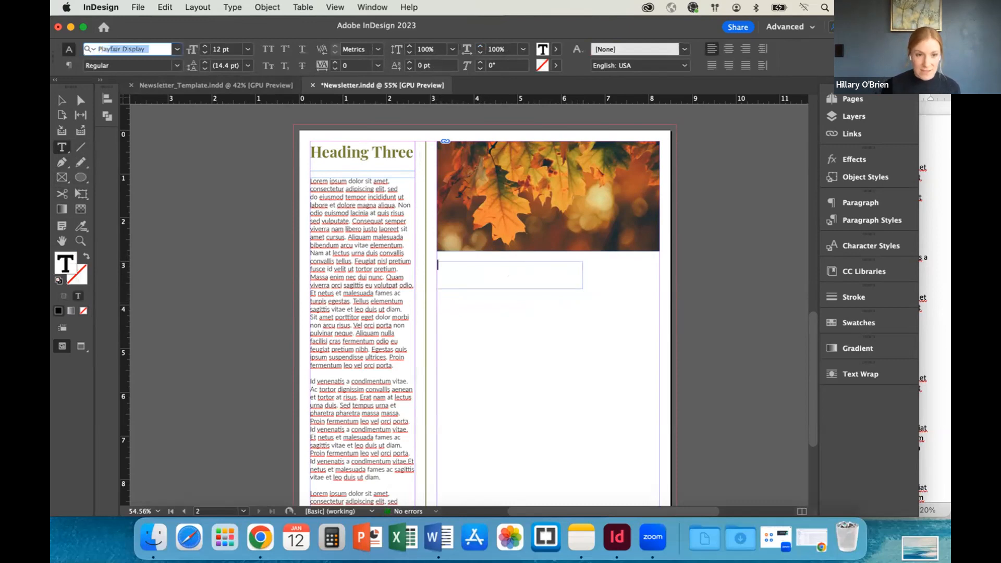
key("Return")
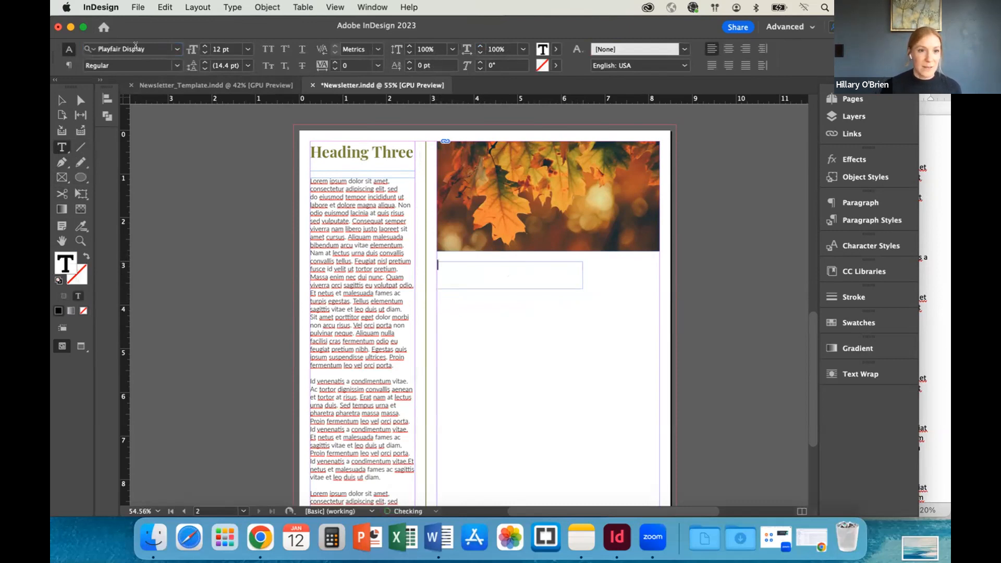
left_click(177, 65)
left_click(138, 107)
double_click(215, 50)
type("25")
key("Return")
left_click(453, 271)
type("Heading Four")
Color "Heading Four" with the green from the Fall Colors library and shrink its frame to about 2.28 by 0.49 in
left_click_drag(532, 271, 435, 272)
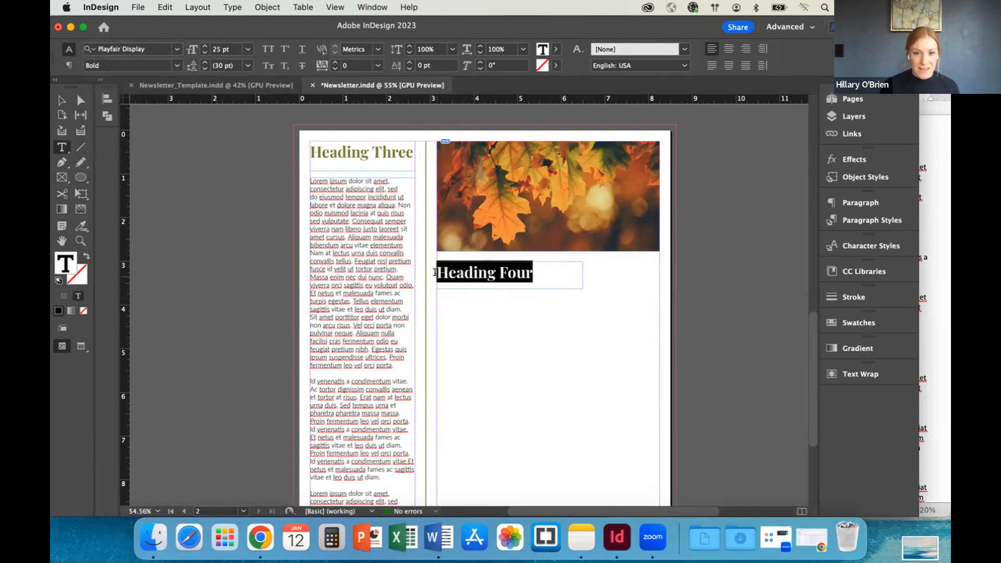
left_click(853, 273)
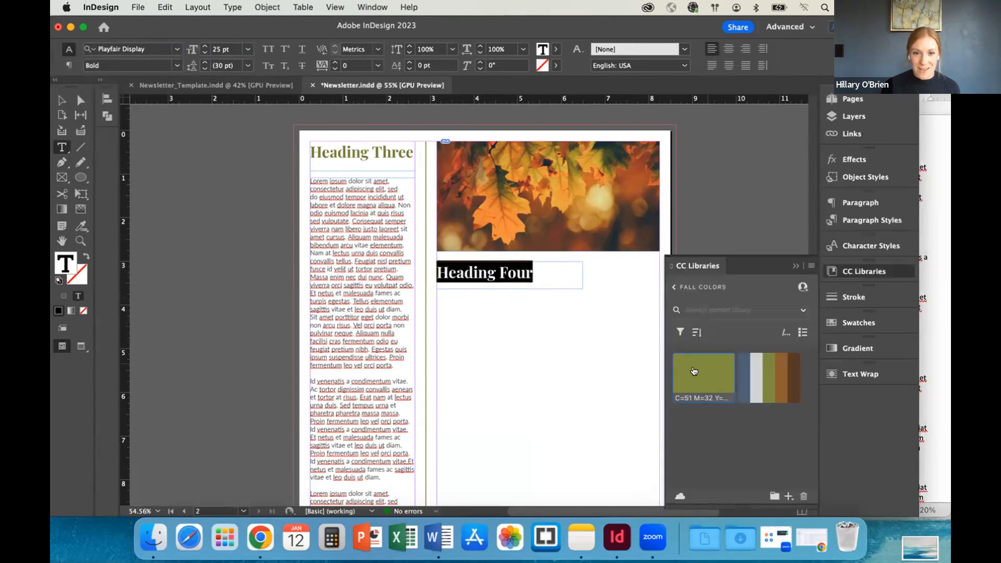
left_click(694, 372)
left_click(796, 266)
left_click(62, 99)
left_click_drag(578, 286, 535, 281)
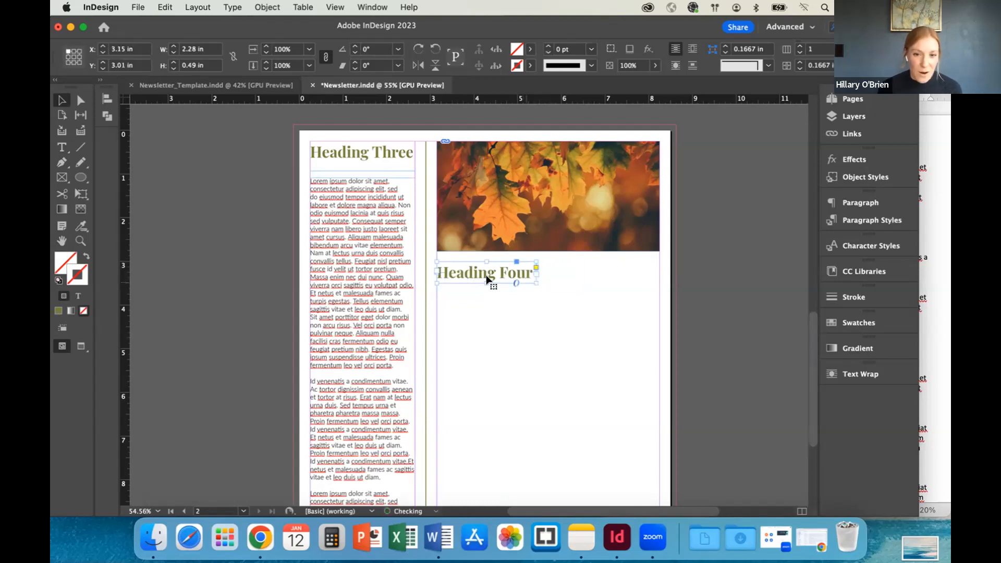
Draw a text frame about 5.1 by 5.62 in beneath "Heading Four", spanning the wide column
scroll(491, 282, "down", 1)
scroll(493, 282, "down", 2)
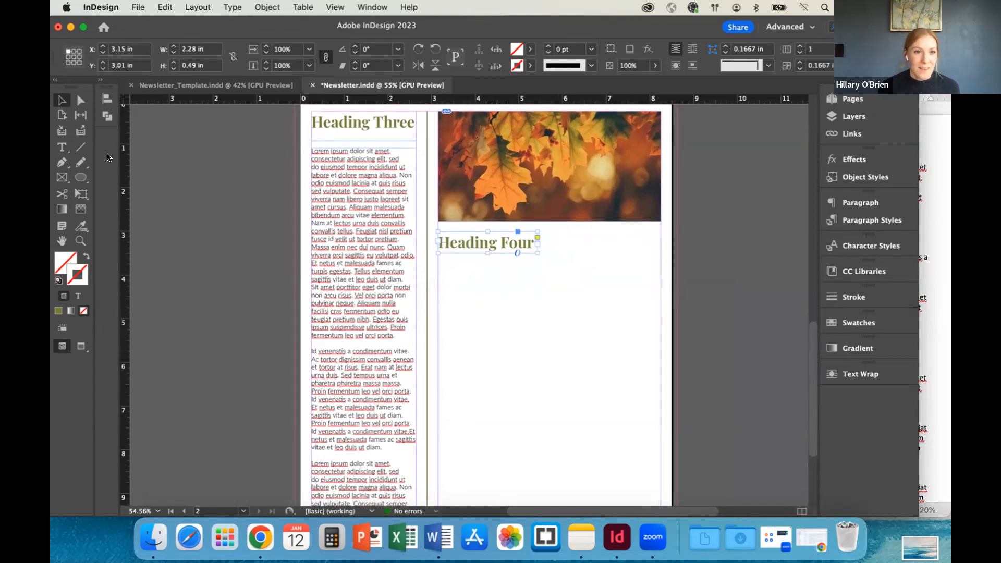
left_click(62, 149)
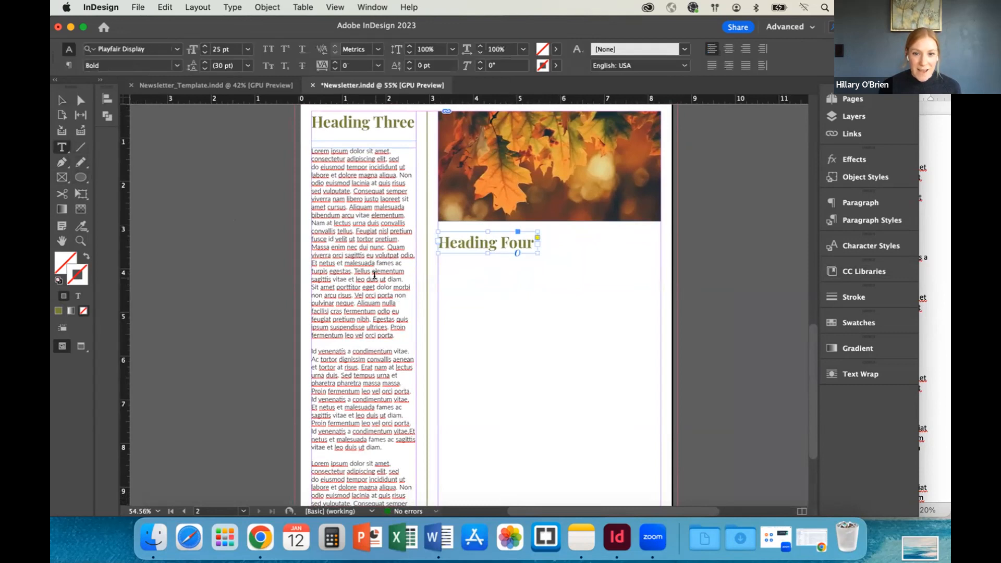
scroll(375, 275, "down", 3)
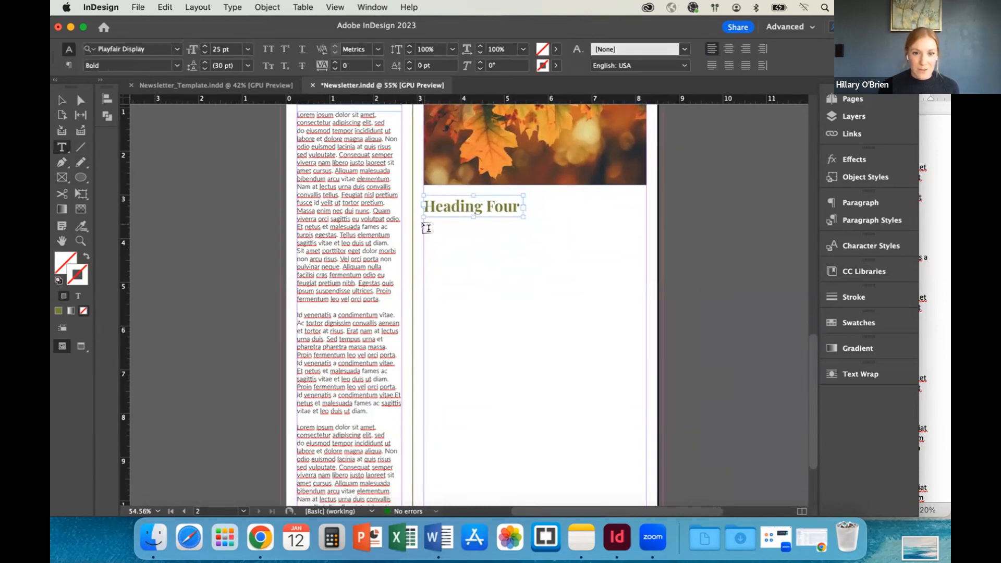
left_click_drag(423, 224, 645, 468)
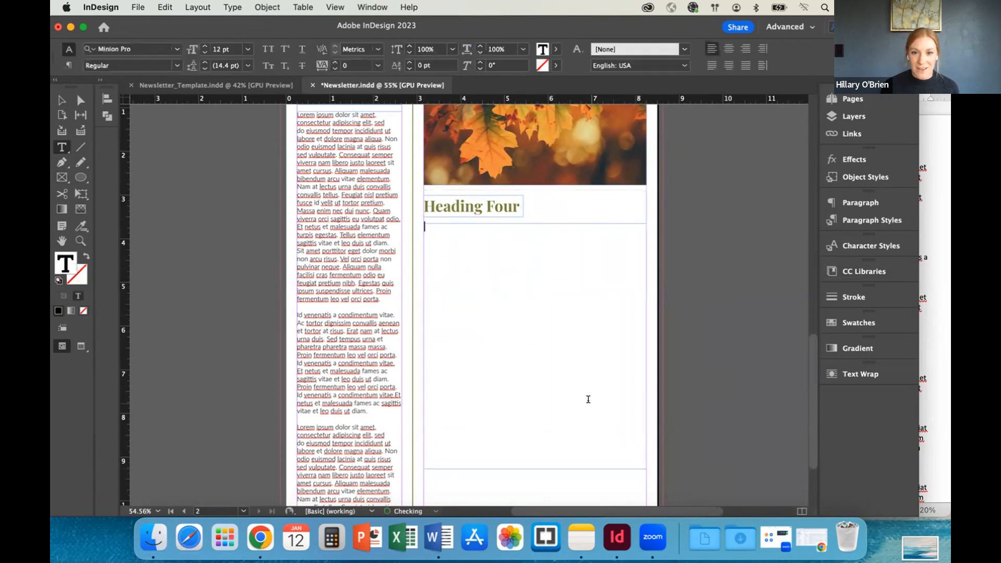
Copy the body paragraphs under Heading Four from the Newsletter-Text Word document and return to the InDesign newsletter
left_click(936, 312)
scroll(747, 301, "down", 4)
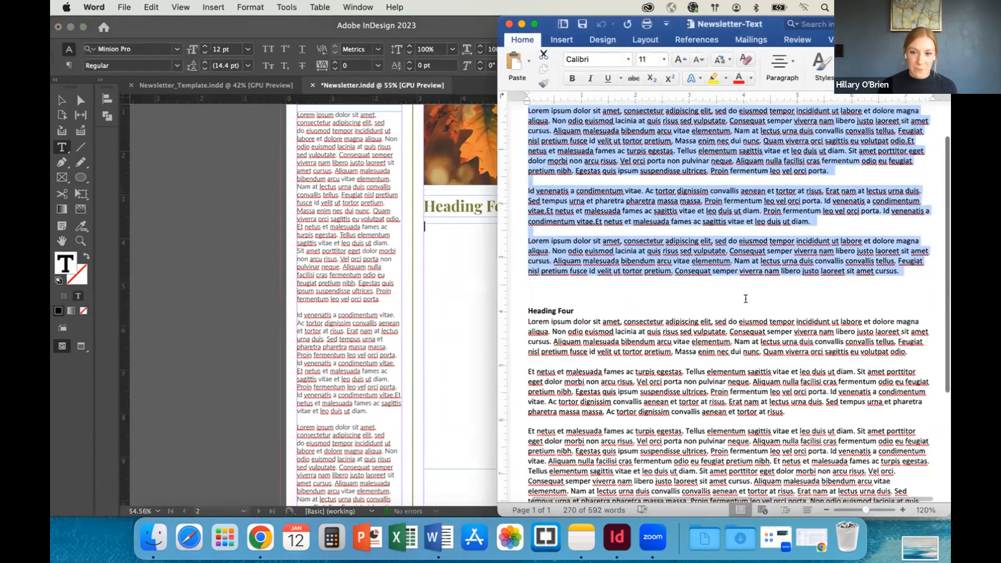
scroll(565, 241, "down", 1)
left_click_drag(533, 227, 678, 426)
key("super+c")
left_click(453, 299)
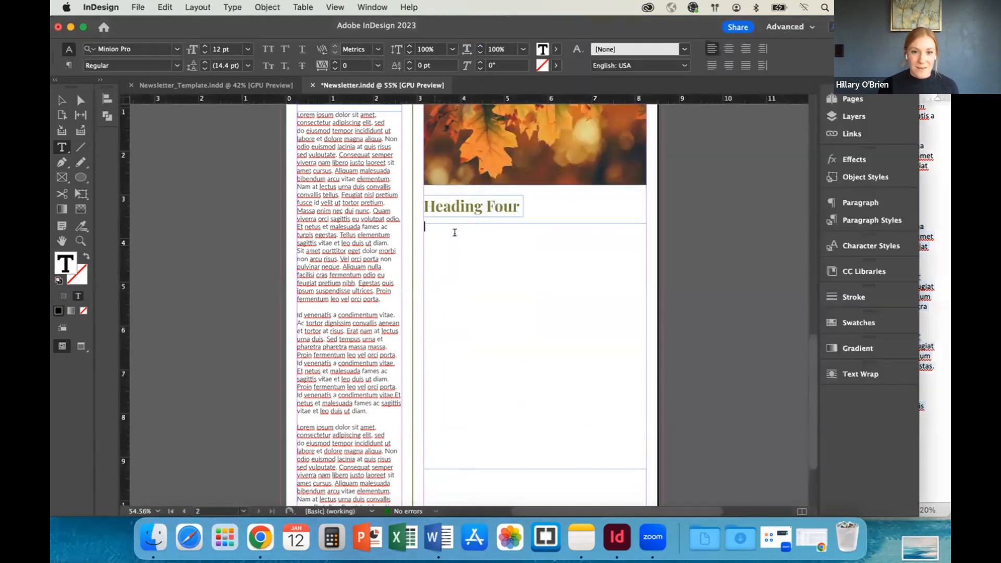
Set the type in the empty frame beneath "Heading Four" to Lato Light at 11 pt
triple_click(137, 46)
type("Lato")
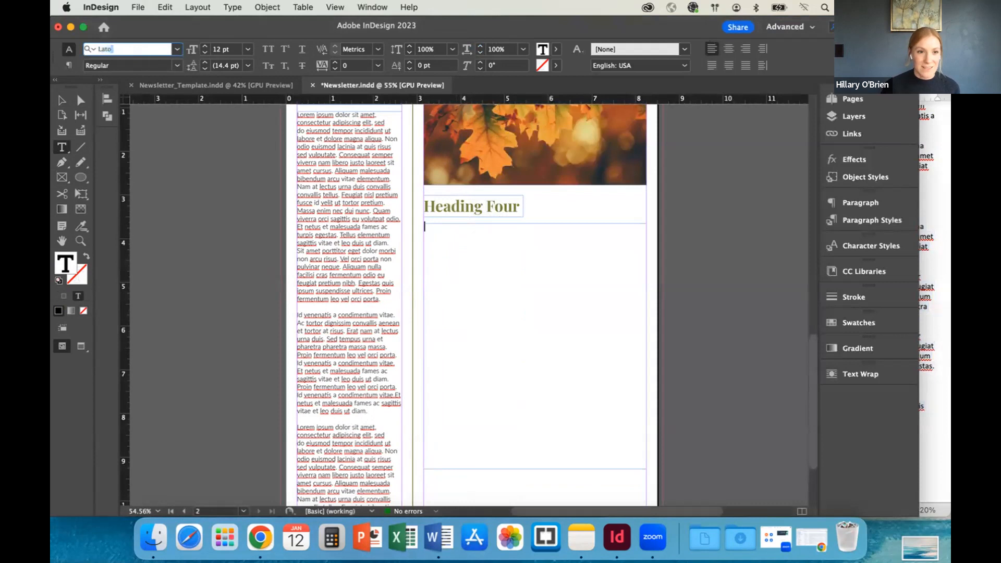
key("Return")
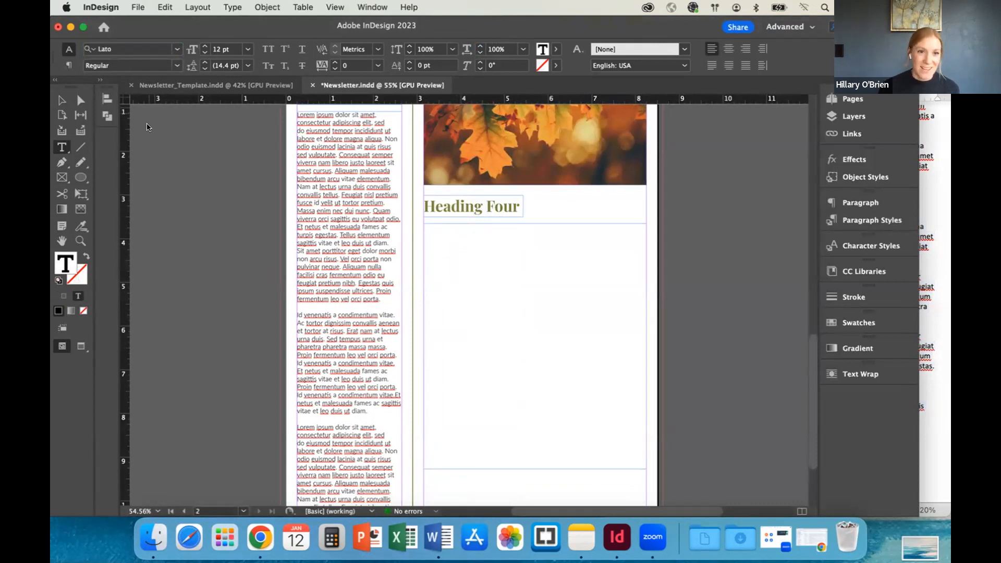
left_click(177, 65)
left_click(107, 131)
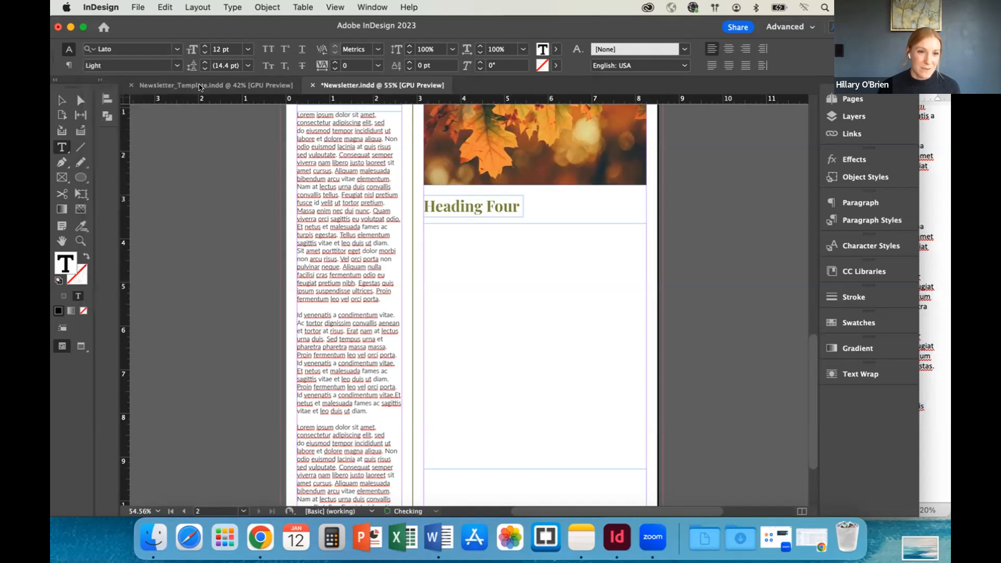
left_click(205, 53)
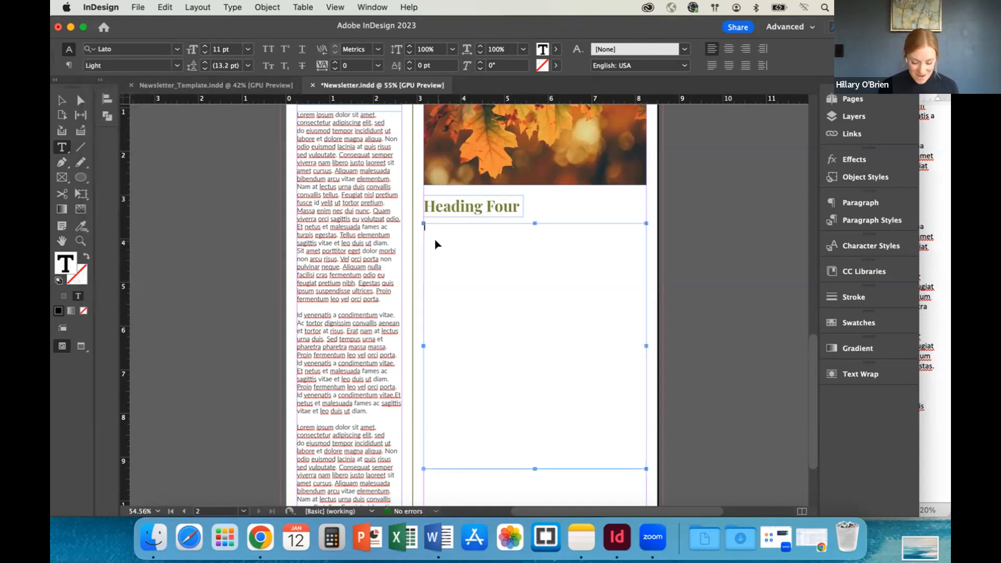
Paste the copied body paragraphs into the text frame beneath "Heading Four"
key("super+v")
scroll(534, 281, "down", 1)
scroll(534, 281, "down", 1)
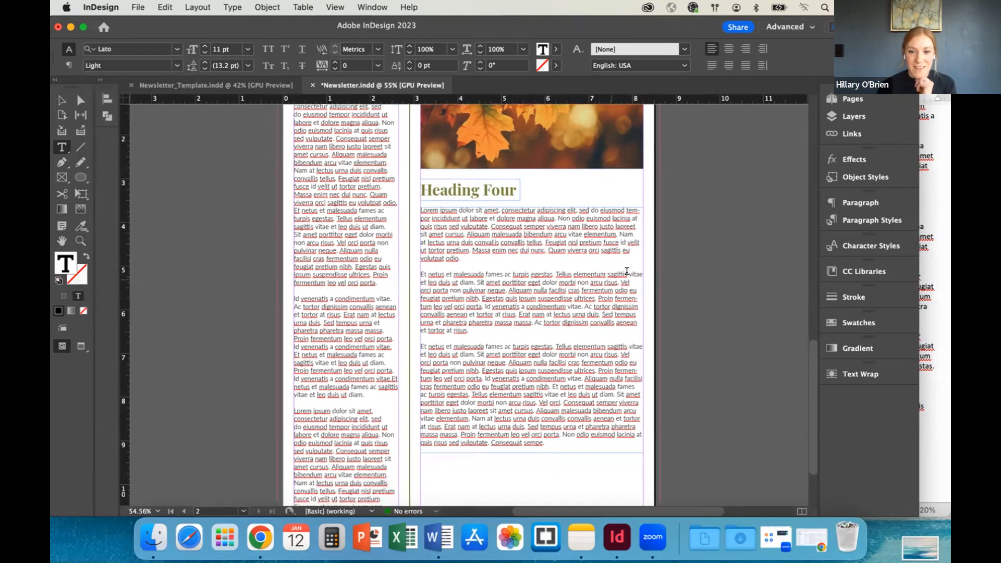
Turn off hyphenation for the body text beneath "Heading Four"
scroll(623, 258, "up", 5)
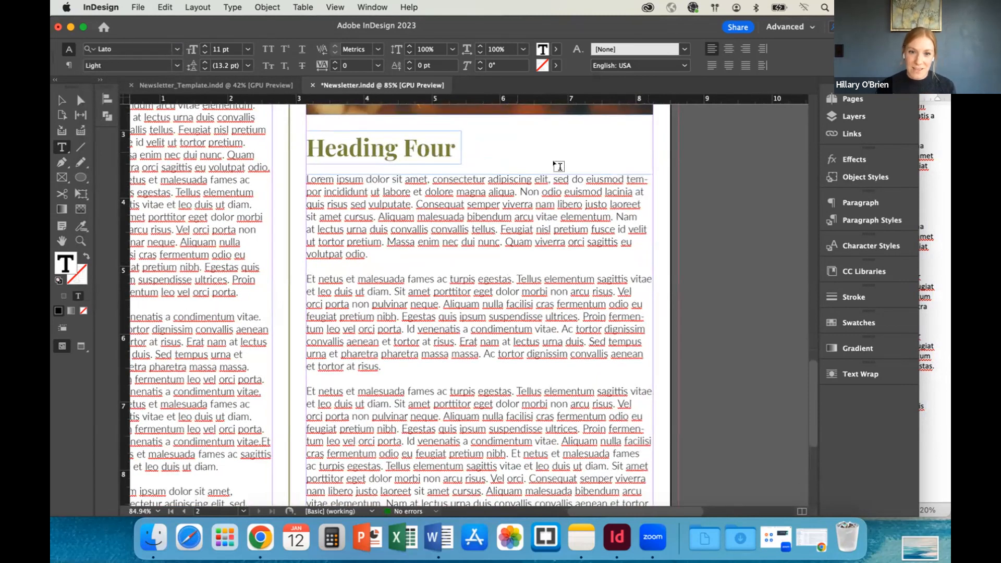
left_click(61, 99)
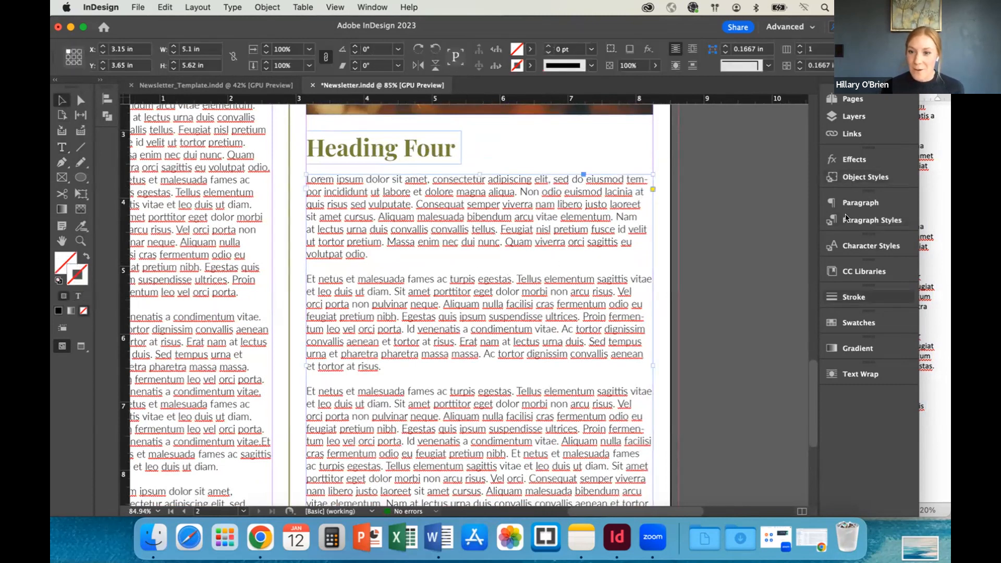
left_click(860, 202)
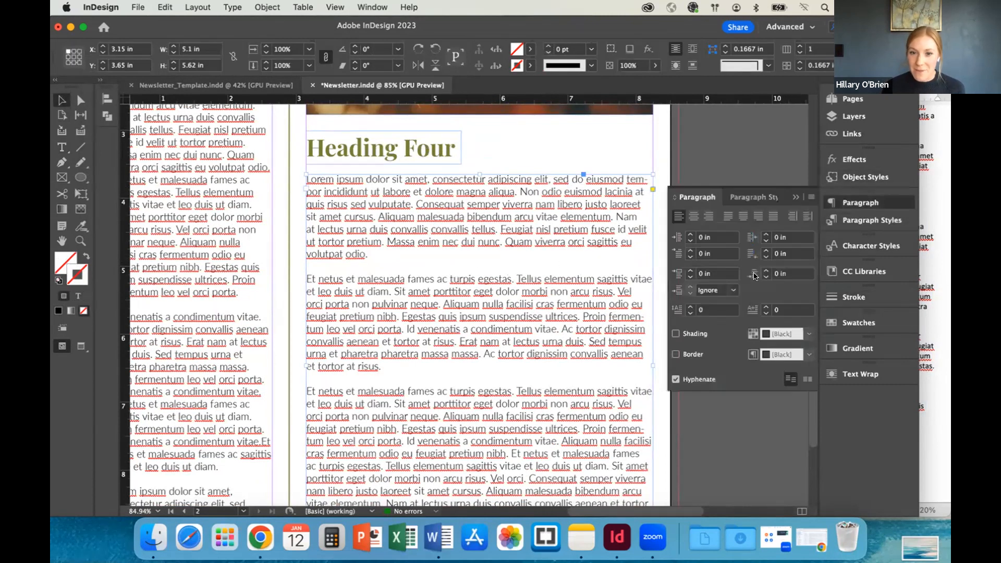
left_click(676, 378)
left_click(794, 196)
Extend the Heading Four body text frame downward to about 6.225 in tall
scroll(666, 239, "down", 2)
scroll(665, 236, "down", 3)
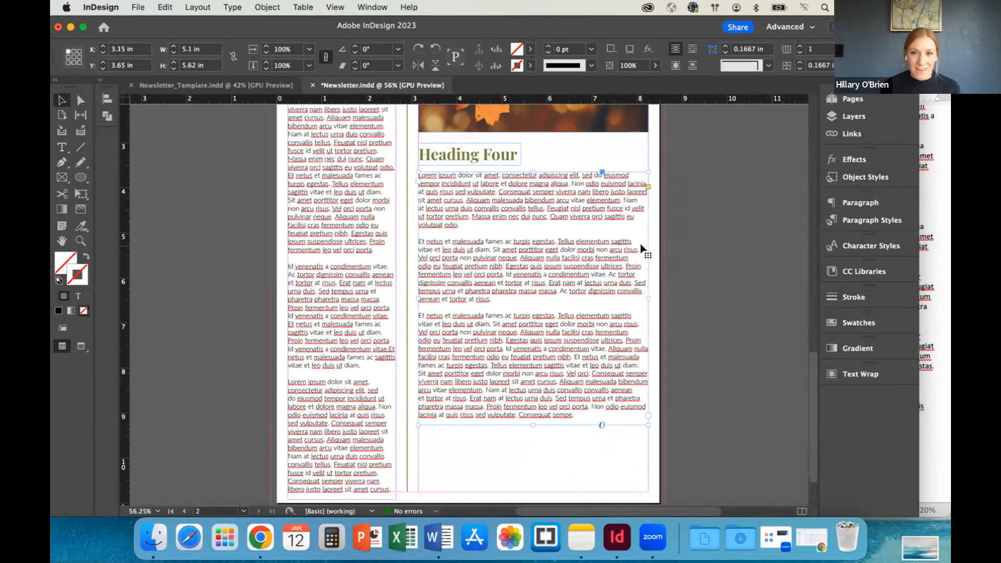
scroll(641, 251, "down", 2)
left_click_drag(542, 368, 542, 394)
scroll(625, 350, "up", 2)
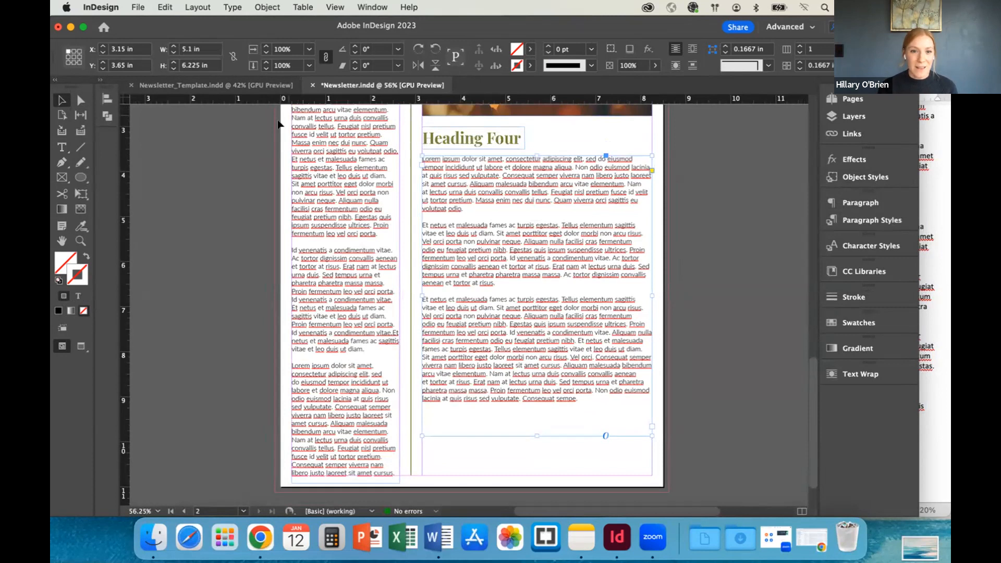
Check the template's second page, and draw a rectangular picture frame about 2.02 by 2.22 in over the Heading Four text at the column's right edge
left_click(250, 85)
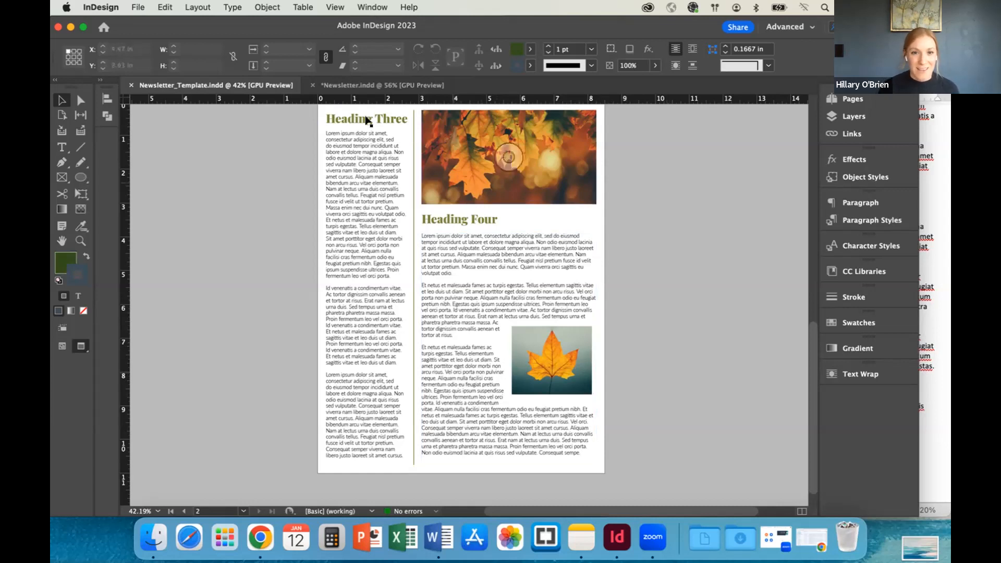
left_click(354, 88)
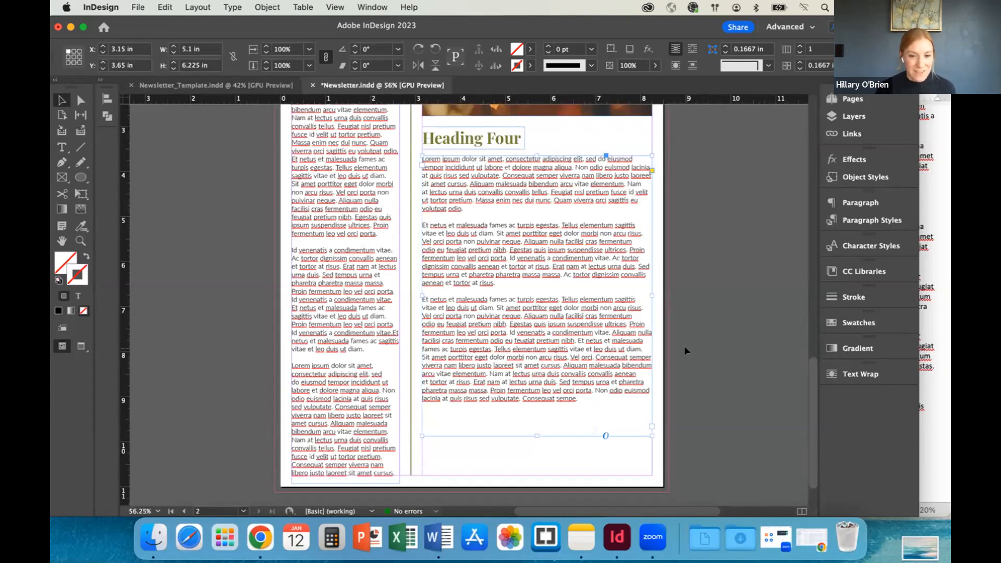
scroll(702, 336, "right", 2)
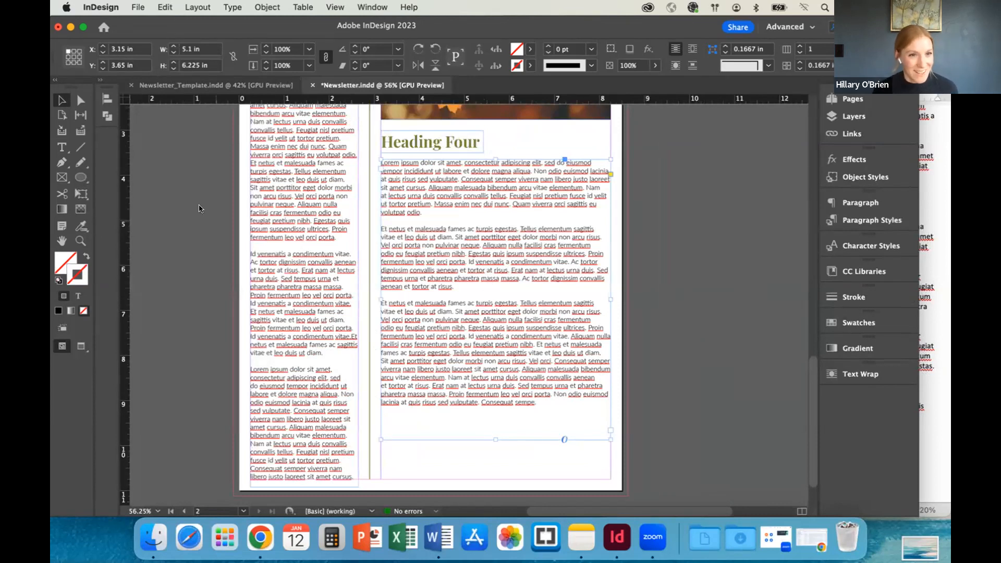
scroll(182, 228, "down", 2)
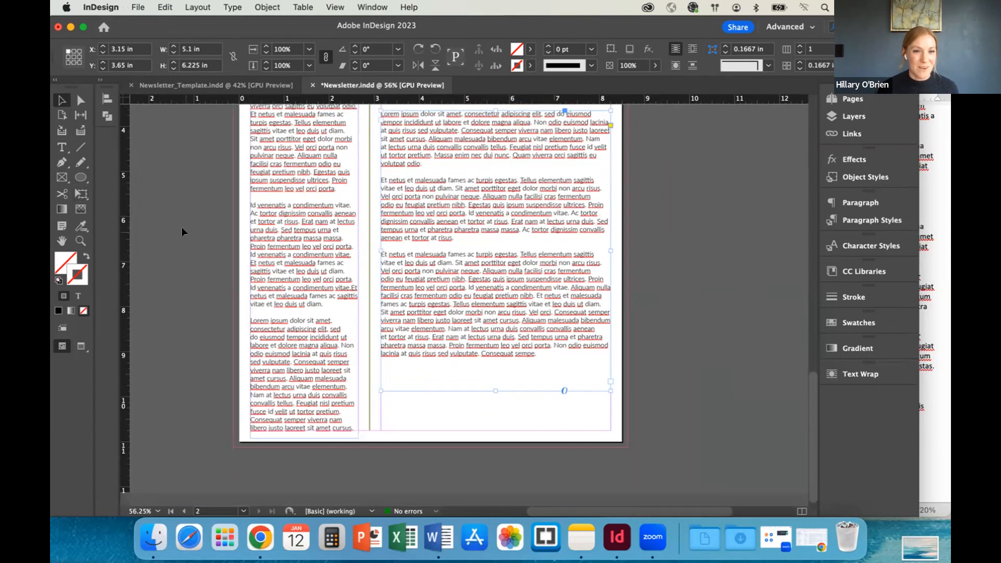
left_click(63, 178)
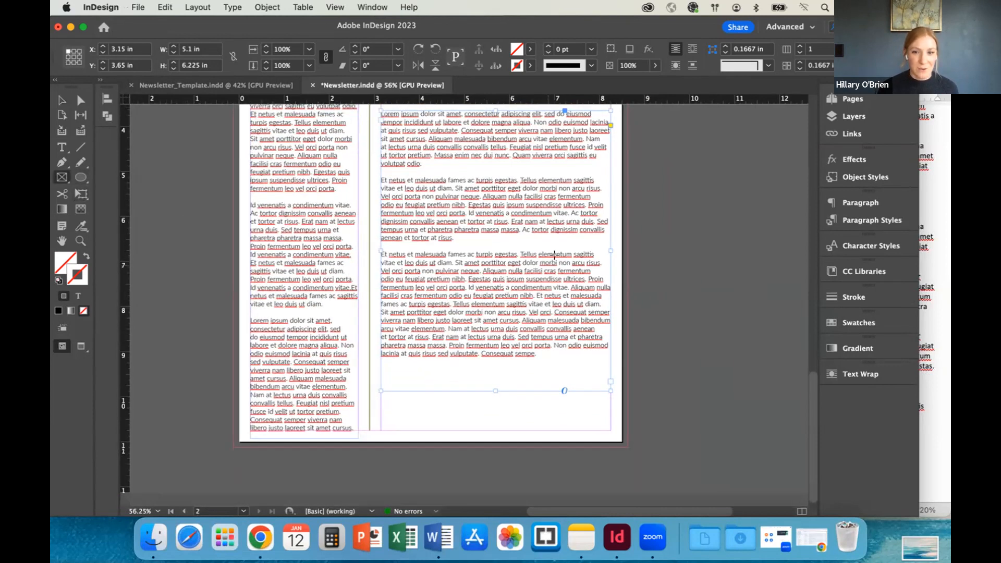
scroll(536, 226, "up", 1)
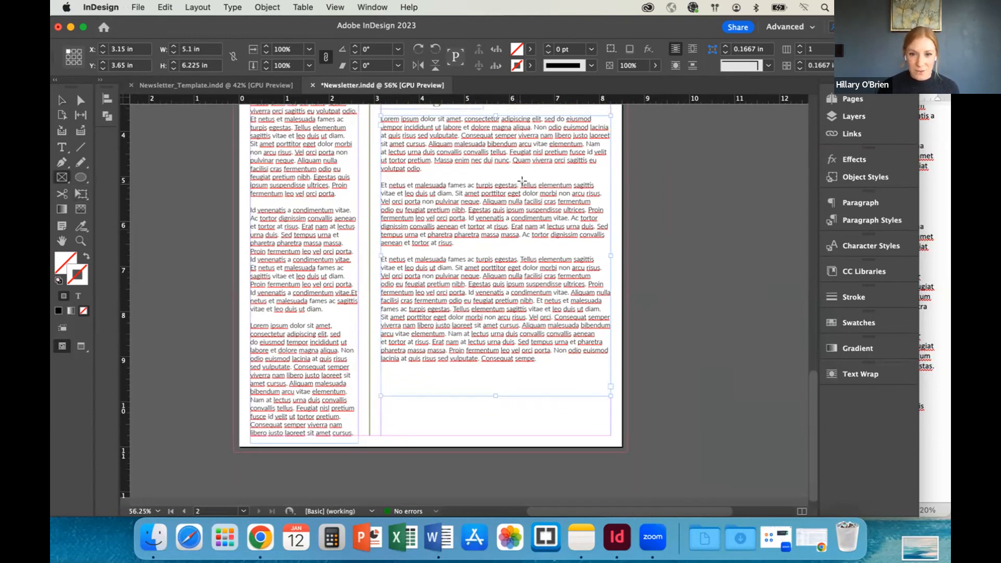
left_click_drag(517, 180, 608, 282)
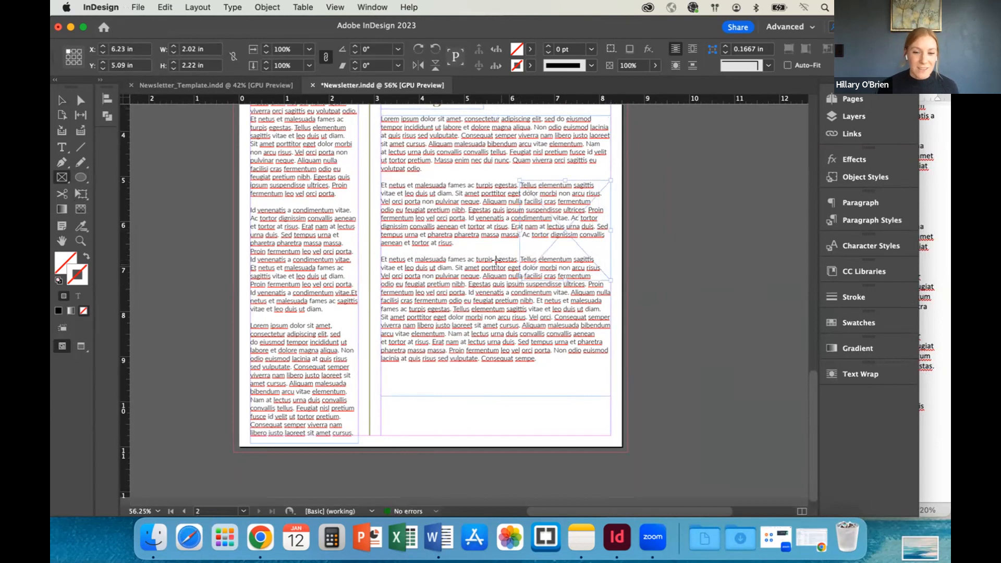
Place the "leaf" image from the Links folder into the new picture frame
scroll(496, 260, "up", 2)
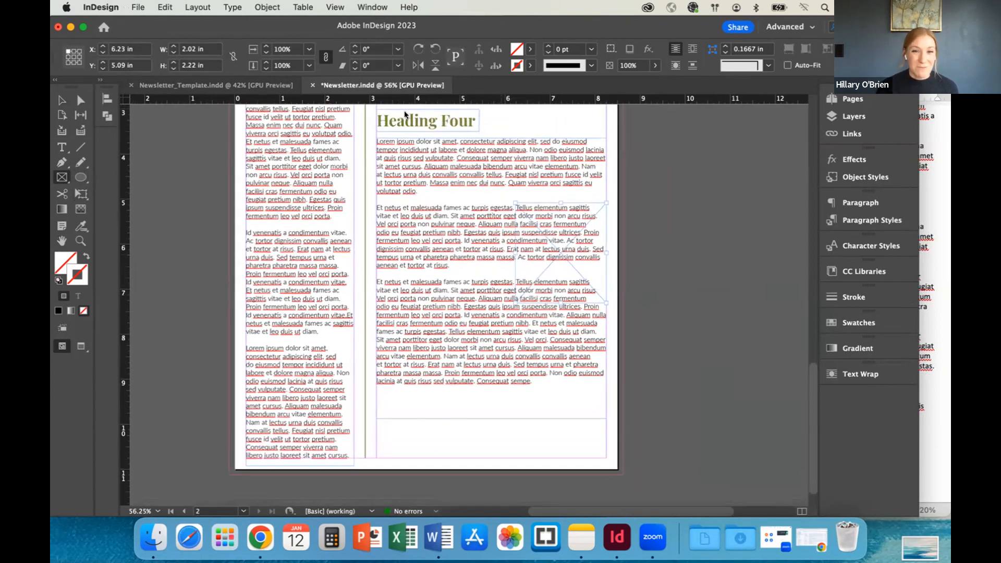
left_click(137, 8)
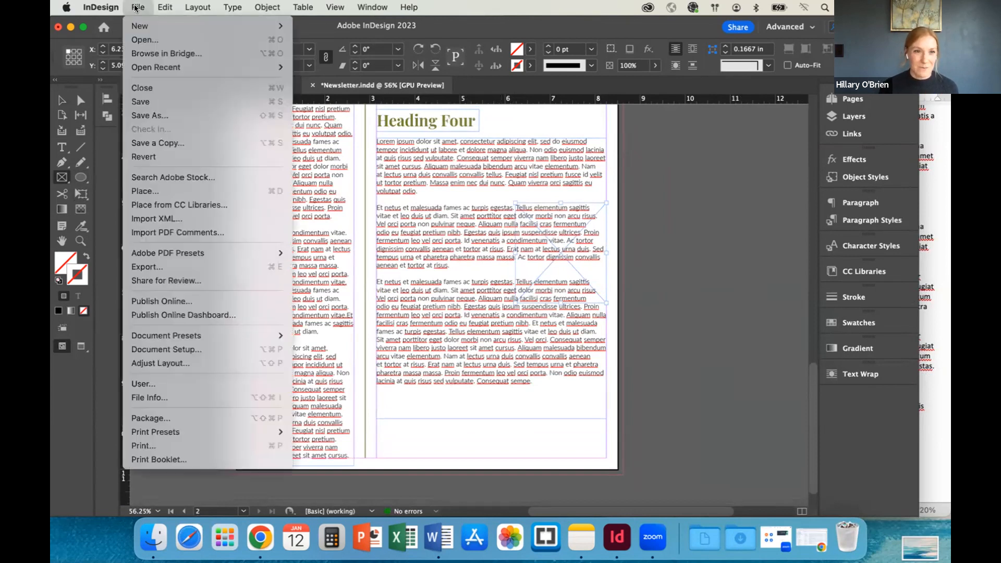
left_click(144, 193)
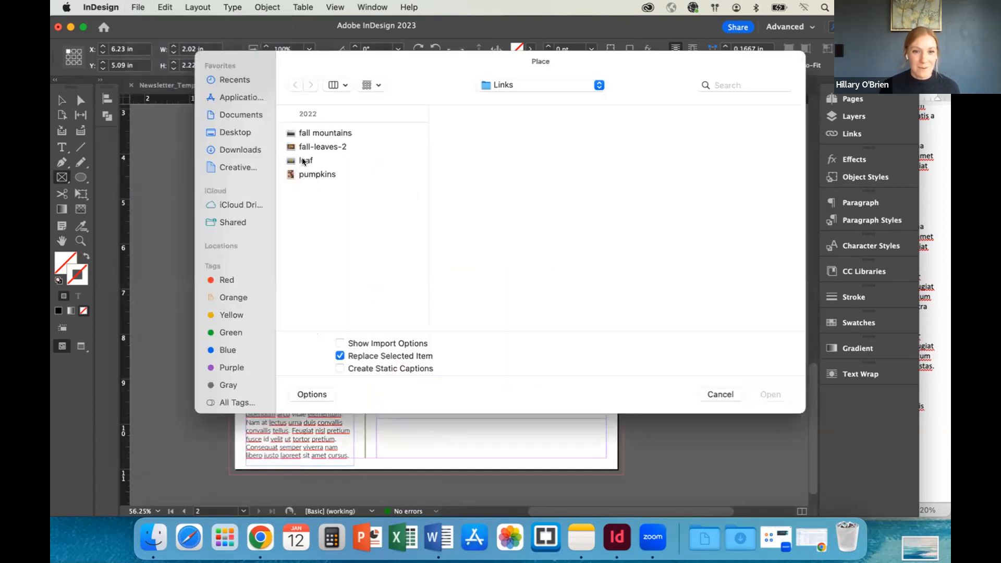
left_click(302, 161)
left_click(769, 394)
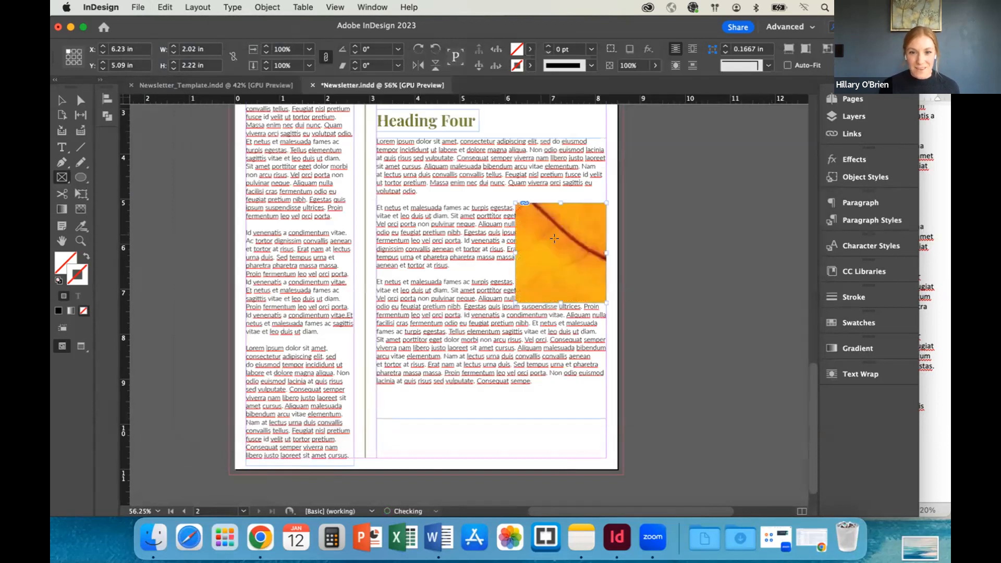
Fit the leaf photo with Fill Frame Proportionally and deselect it
left_click(62, 99)
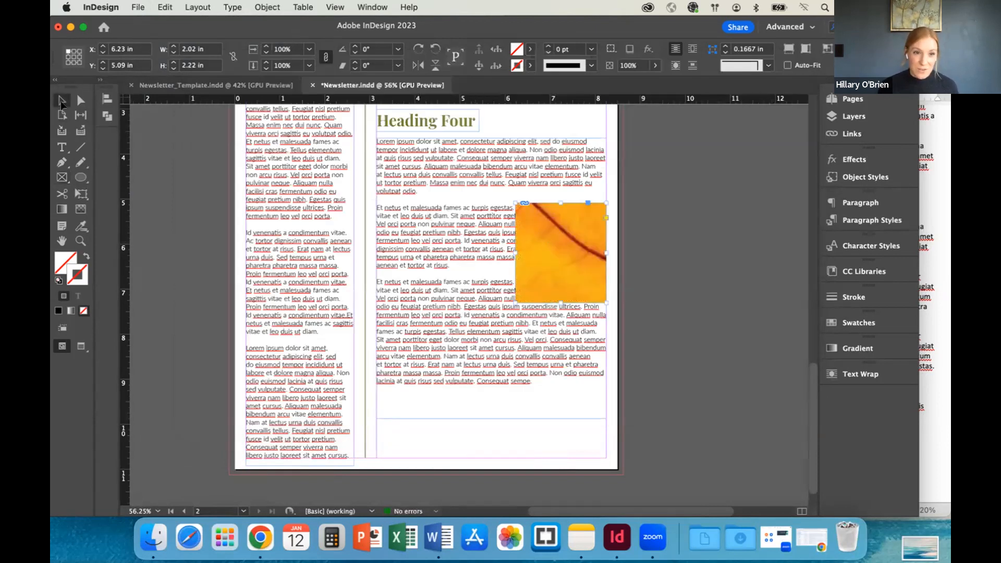
right_click(525, 250)
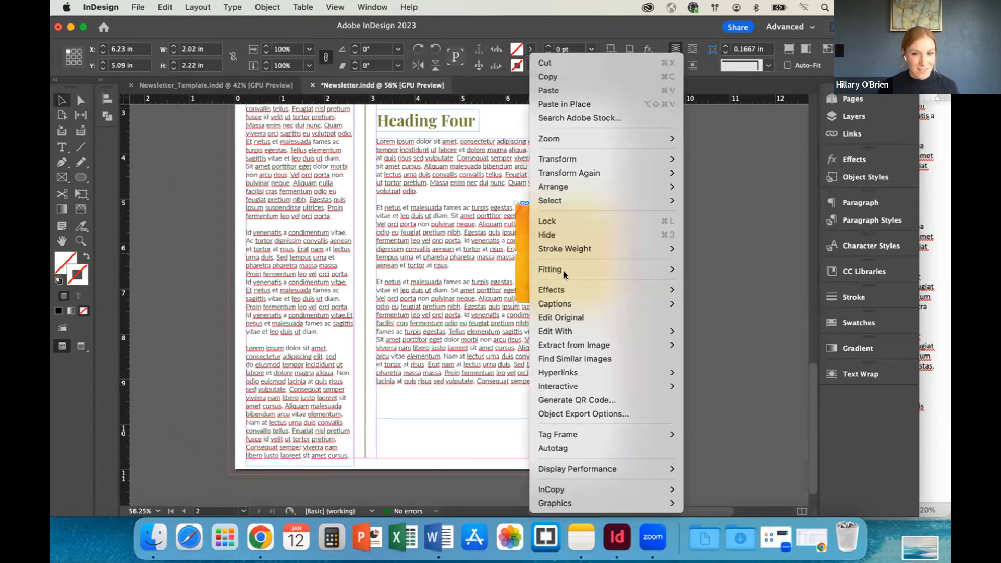
mouse_move(643, 270)
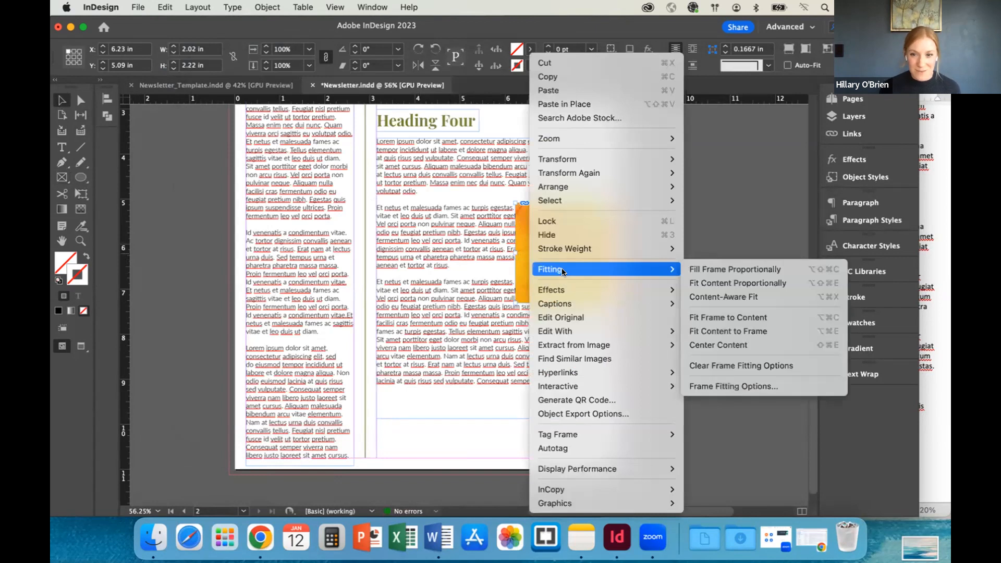
left_click(701, 270)
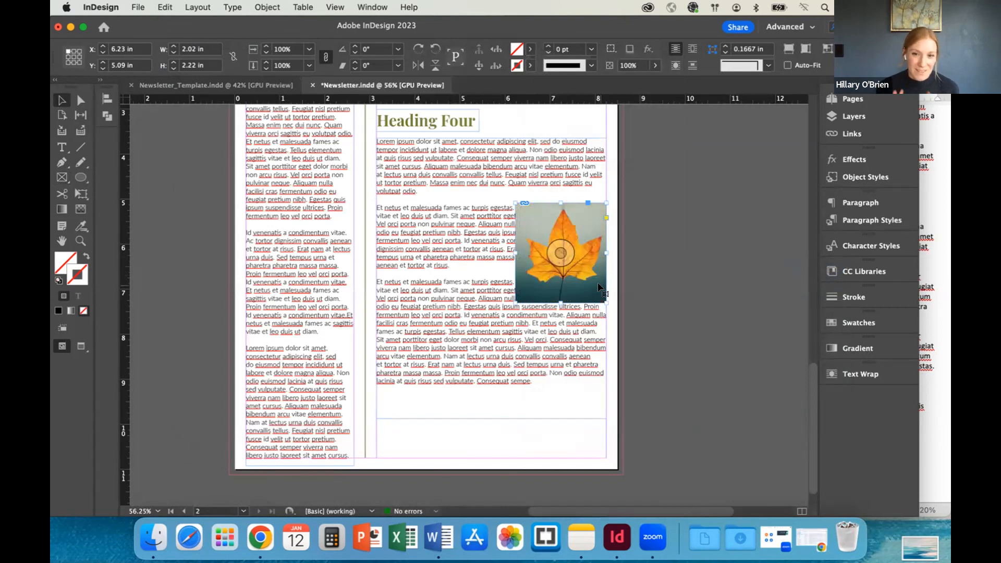
left_click(692, 350)
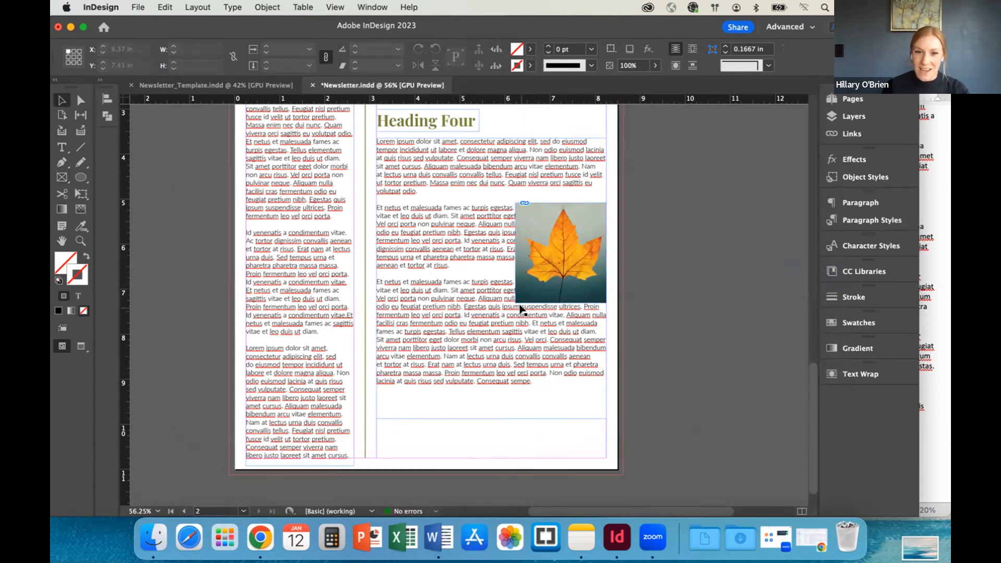
Select the Heading Four body text frame together with the leaf photo and apply Wrap Around Bounding Box
scroll(521, 310, "up", 2)
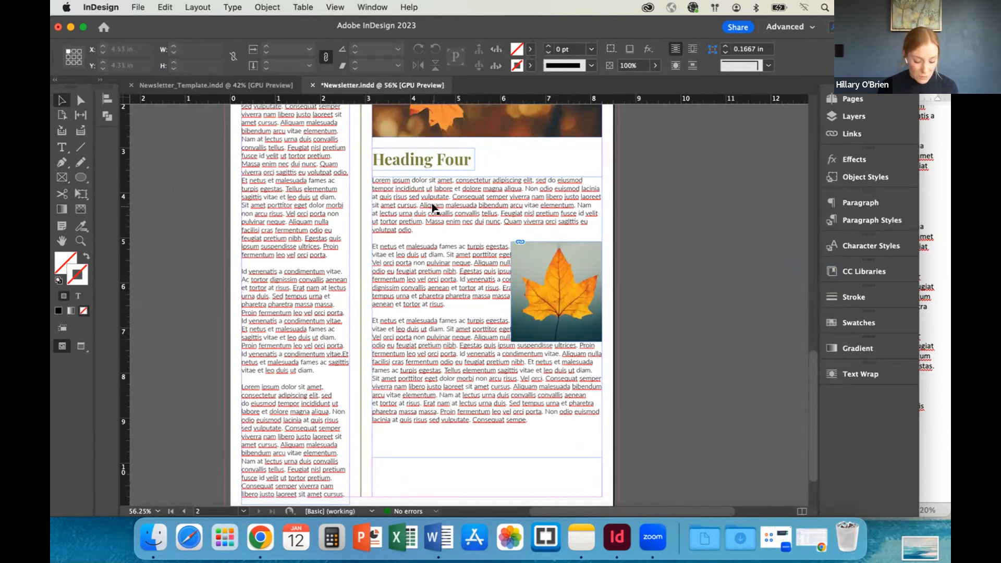
left_click(438, 214)
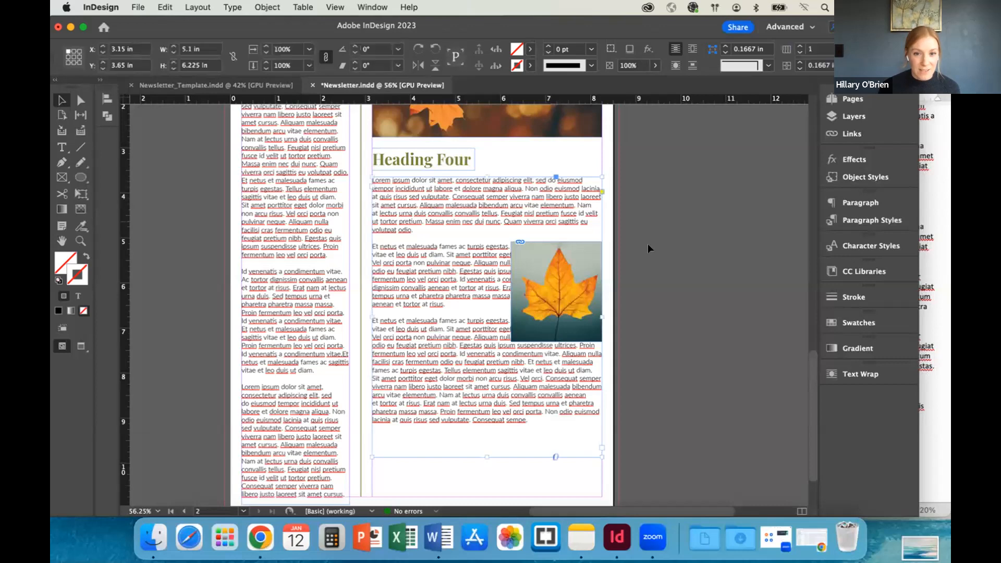
left_click(581, 250, "shift")
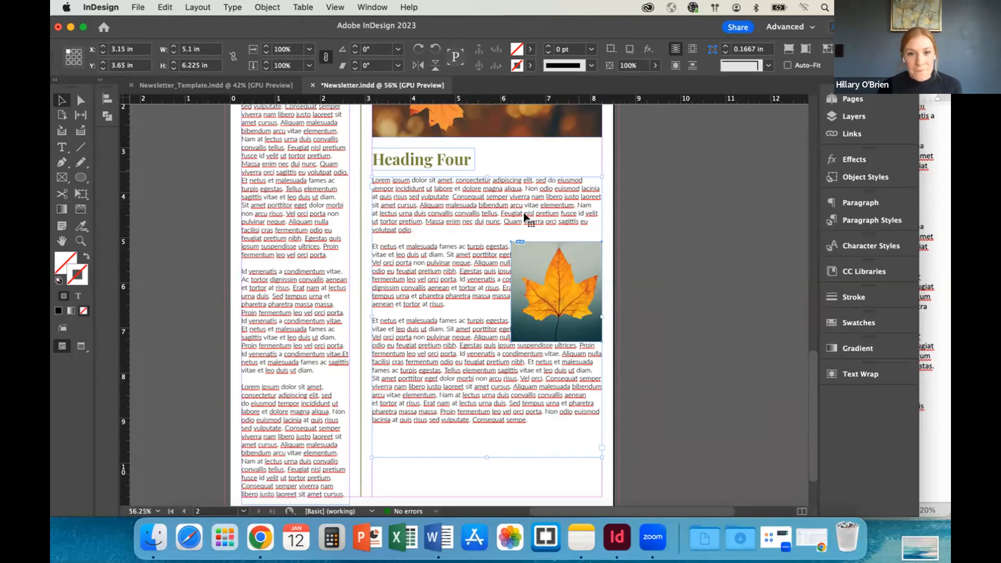
left_click(855, 375)
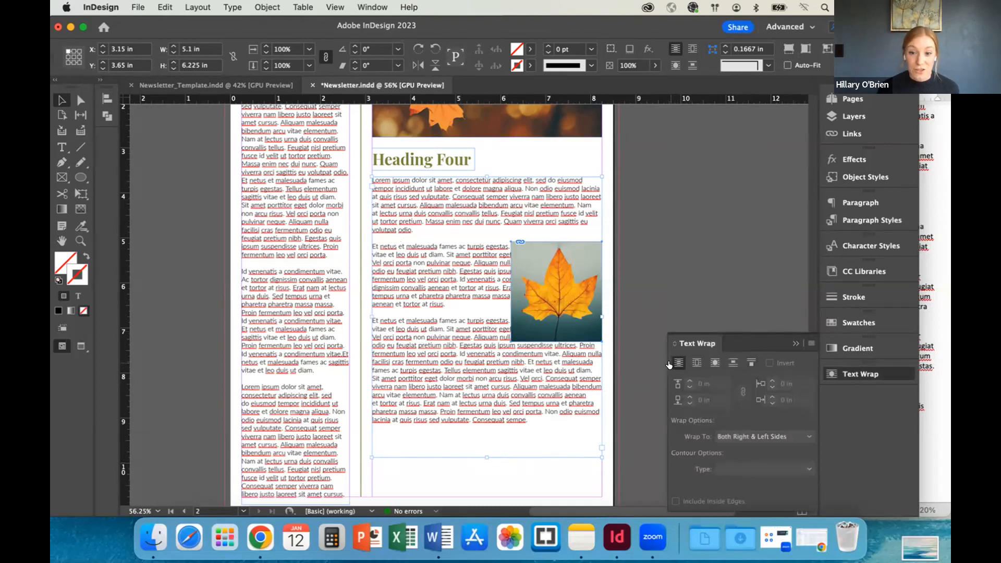
left_click(695, 364)
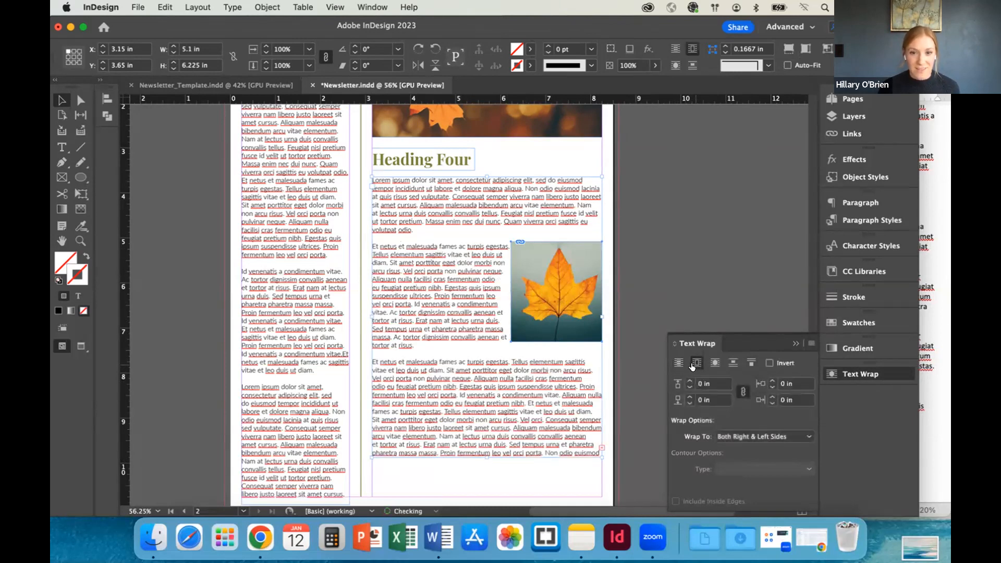
Try increasing the text wrap offset to 0.5 in on all sides of the selected text frame and leaf photo
scroll(532, 360, "down", 3)
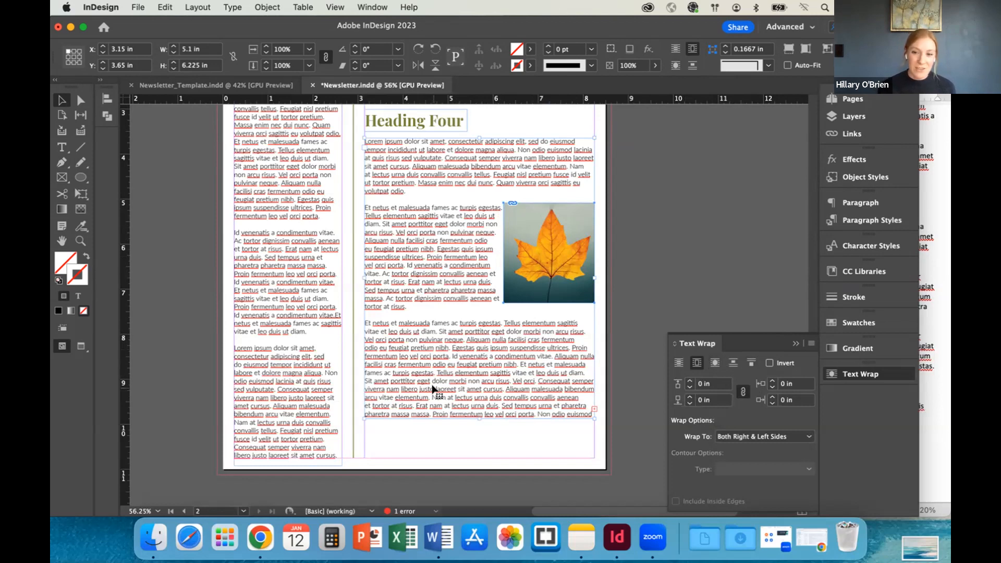
left_click(689, 381)
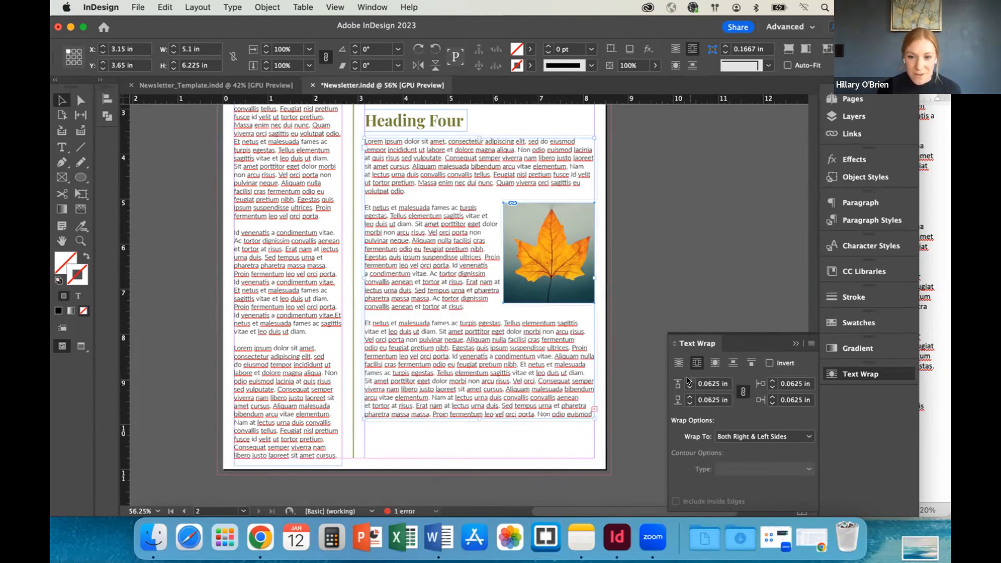
left_click(689, 381)
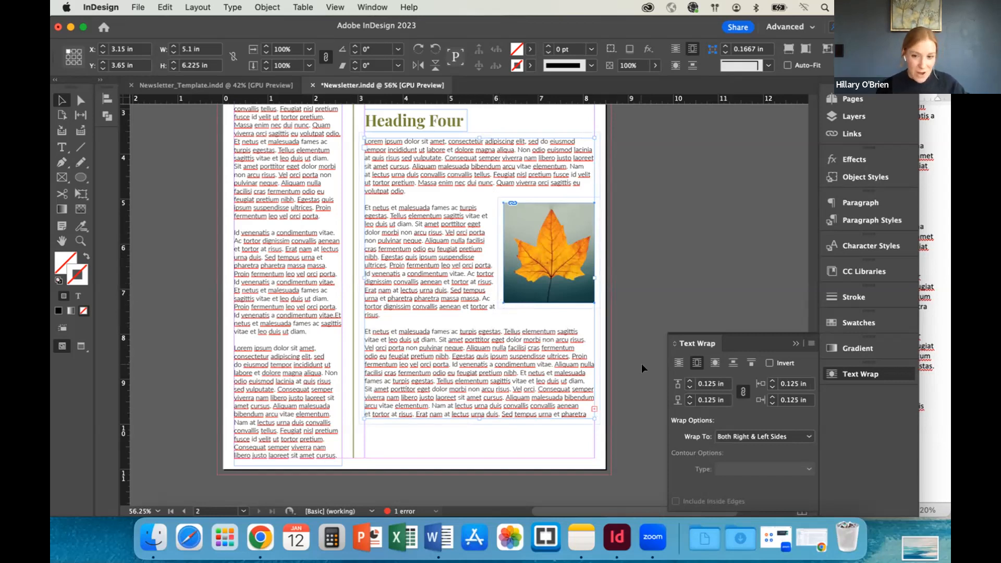
left_click(687, 380)
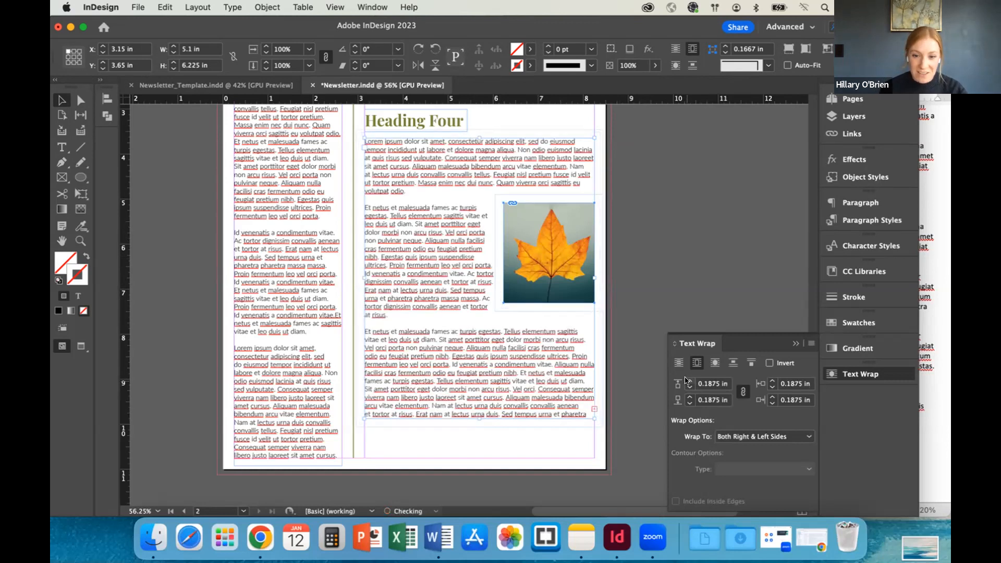
left_click(688, 381)
left_click(688, 381)
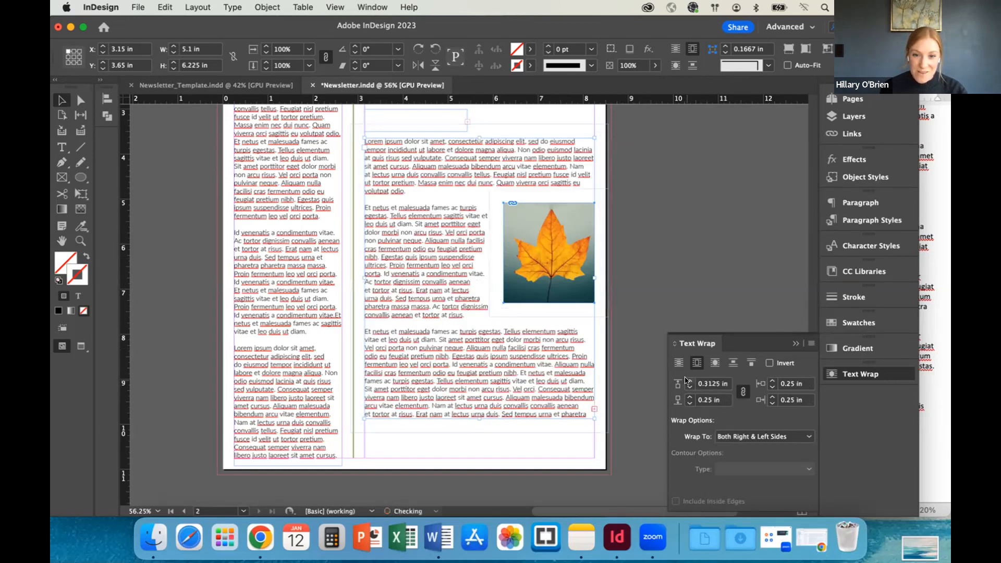
left_click(688, 381)
left_click(688, 381)
left_click(688, 381)
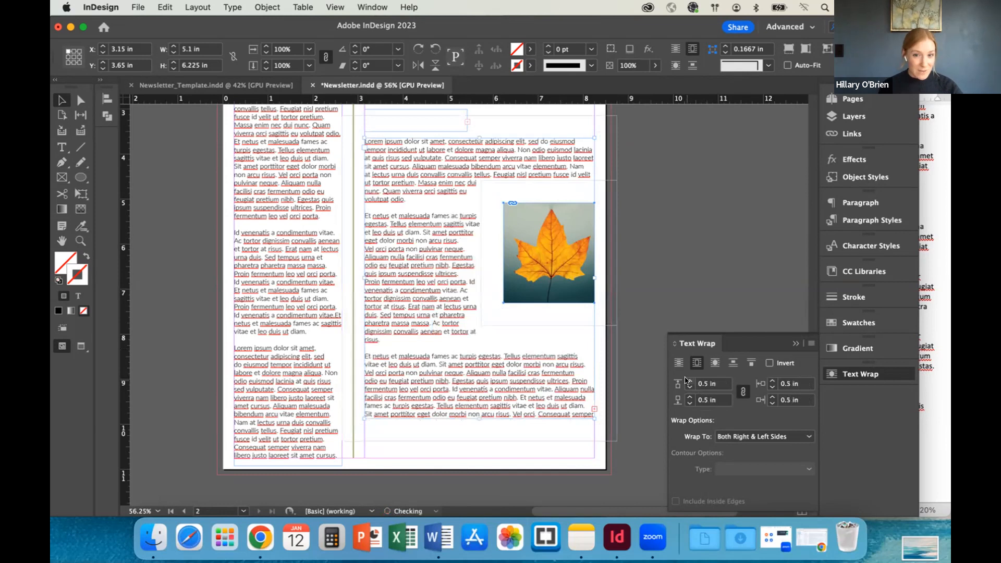
Set the text wrap offset to 0.1875 in on all sides and deselect the objects
left_click(688, 387)
left_click(689, 387)
left_click(688, 386)
left_click(688, 386)
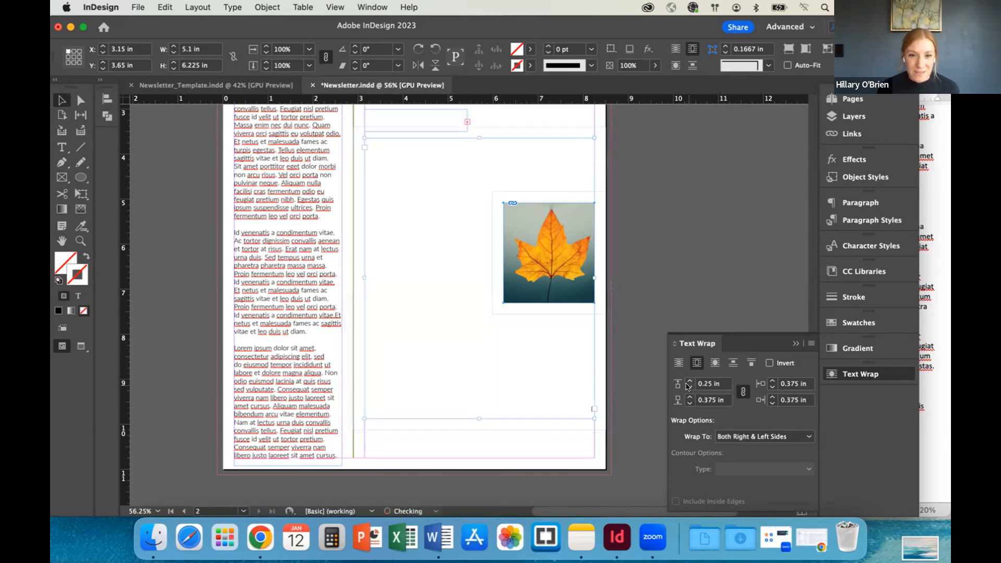
left_click(689, 387)
left_click(688, 387)
left_click(688, 387)
left_click(689, 387)
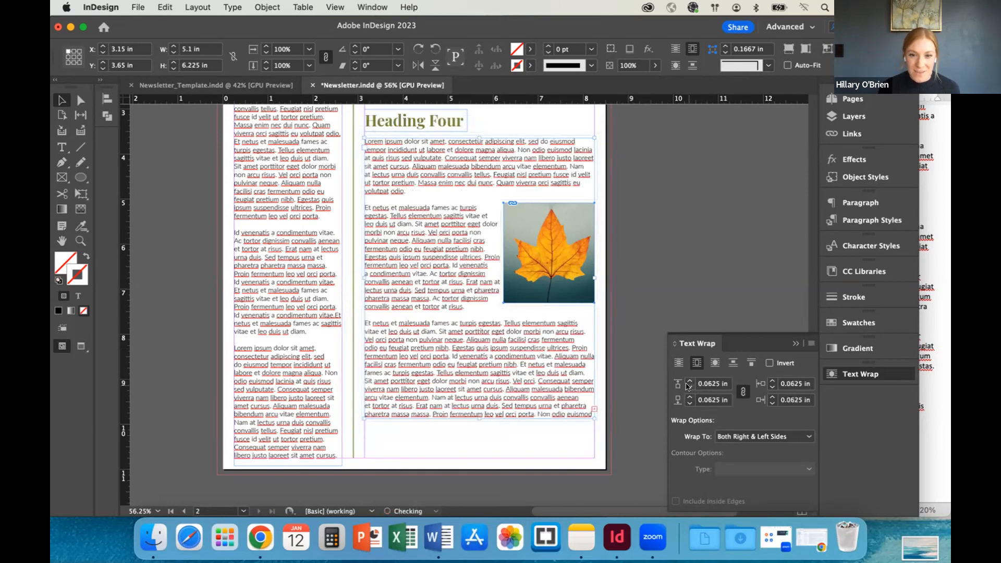
left_click(688, 380)
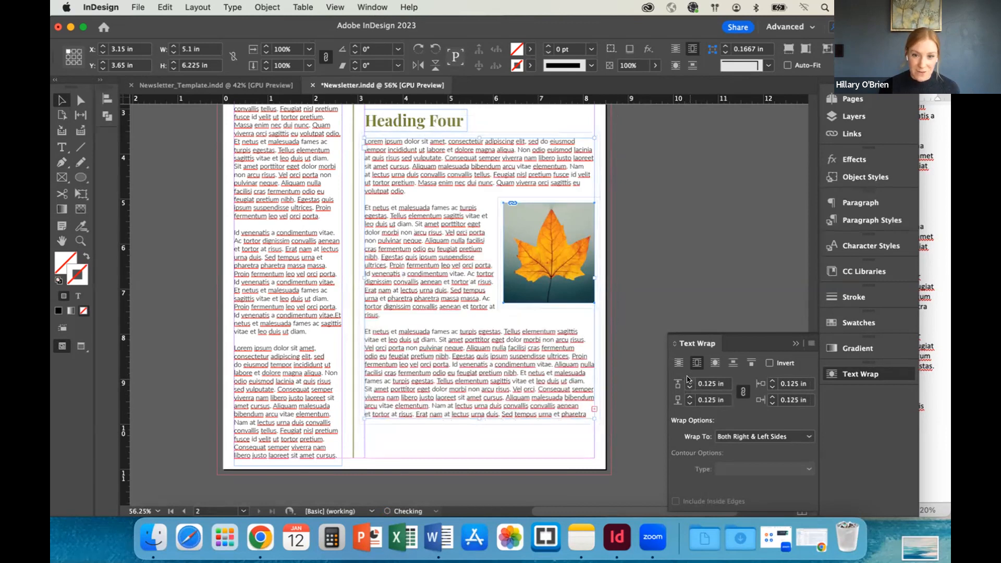
left_click(688, 380)
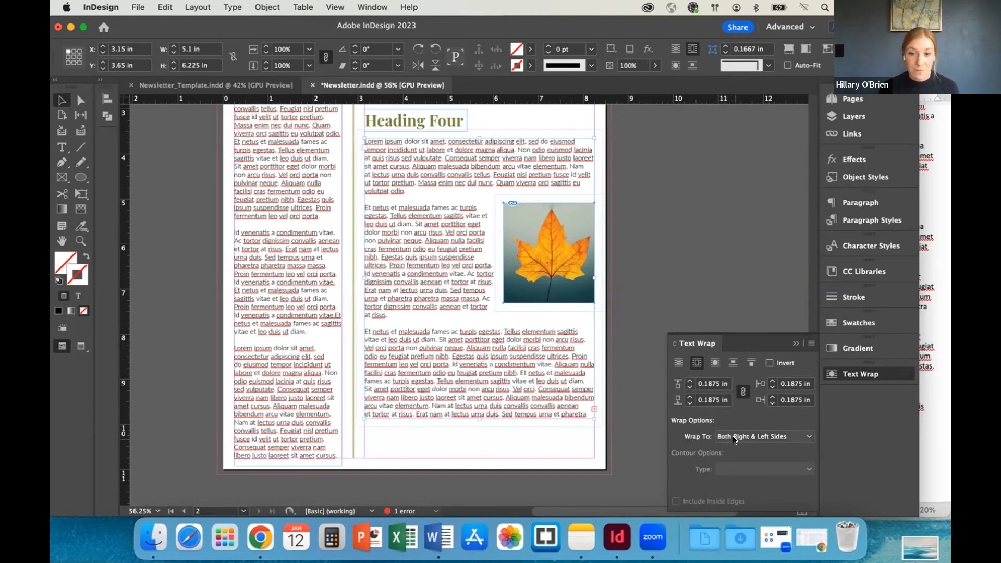
left_click(631, 274)
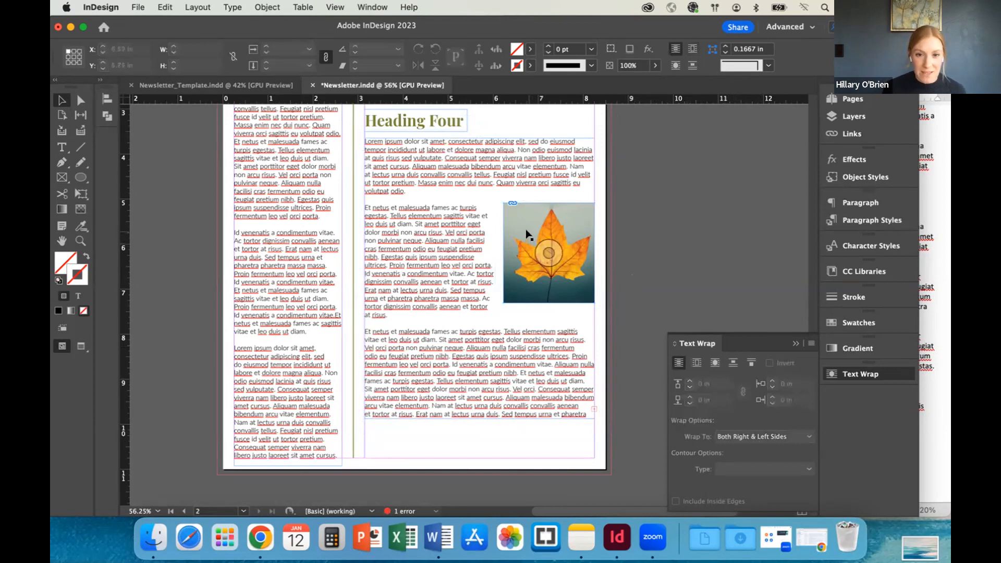
Move the leaf photo into the middle of the text and try wrapping to Right Side, Left Side and Largest Area
left_click_drag(528, 234, 447, 238)
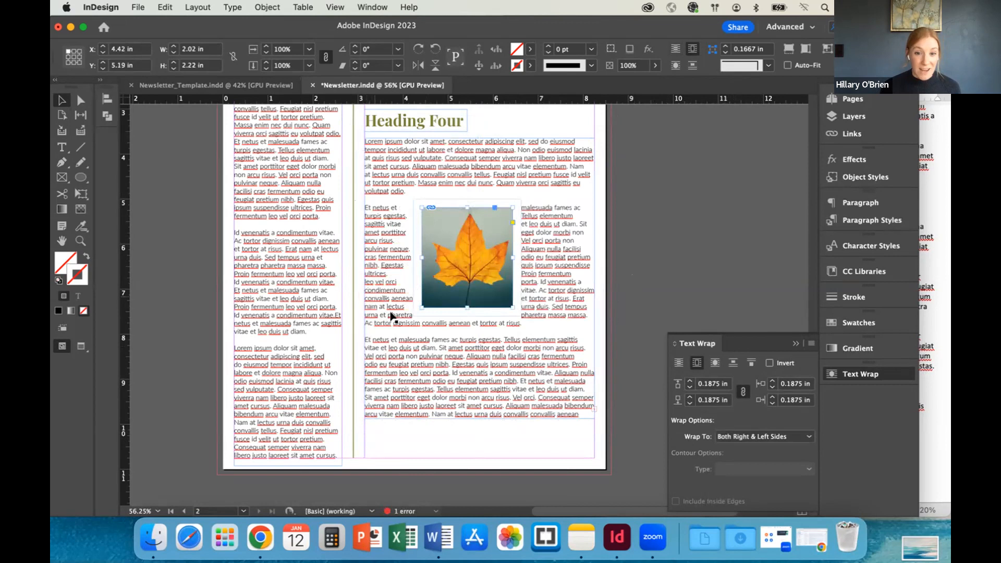
left_click(804, 437)
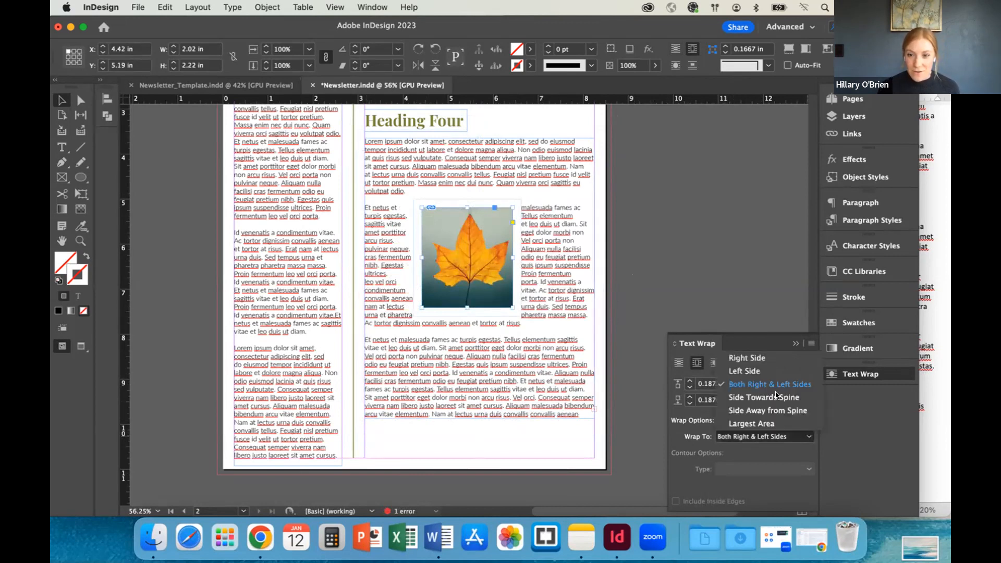
left_click(757, 359)
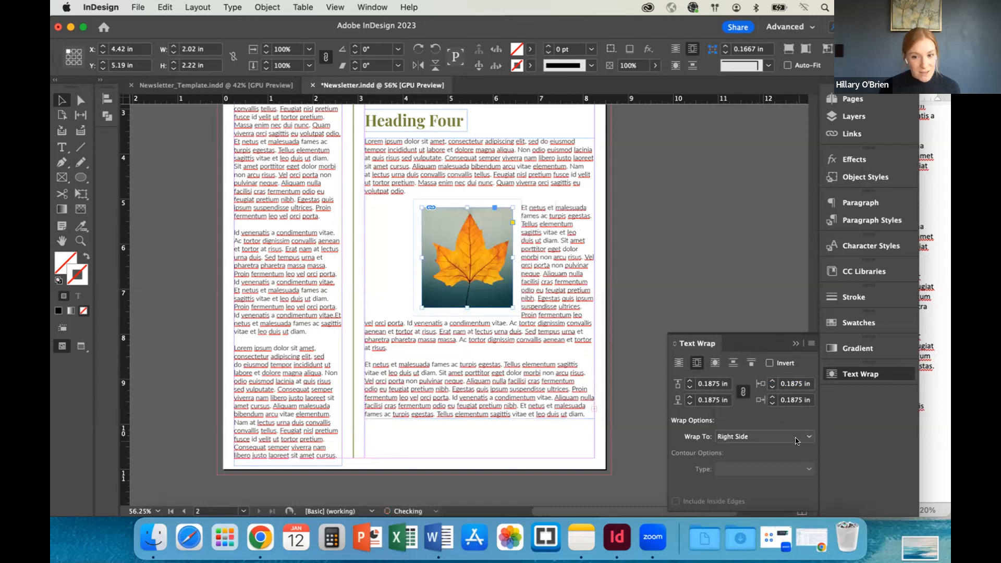
left_click(796, 440)
left_click(760, 371)
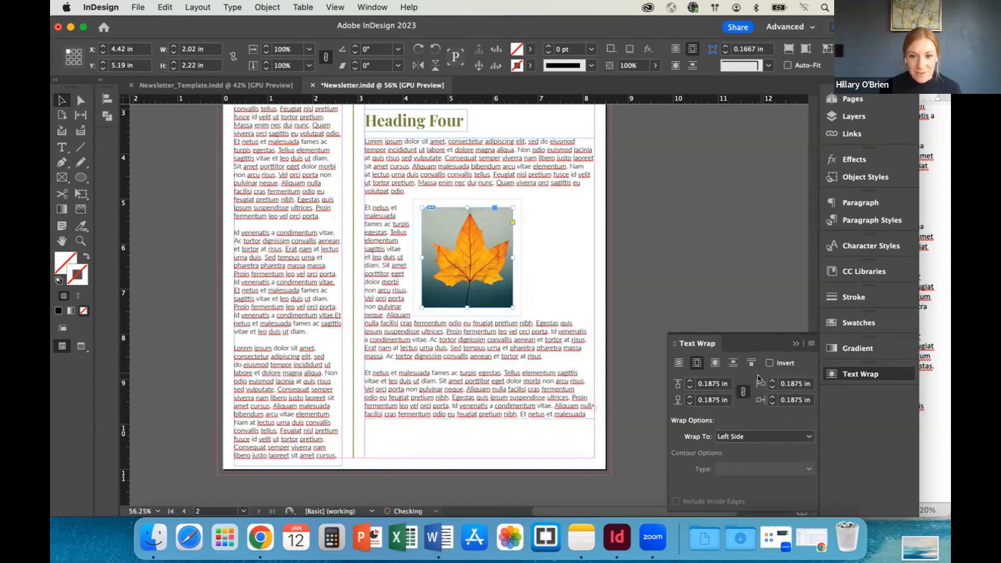
left_click(759, 435)
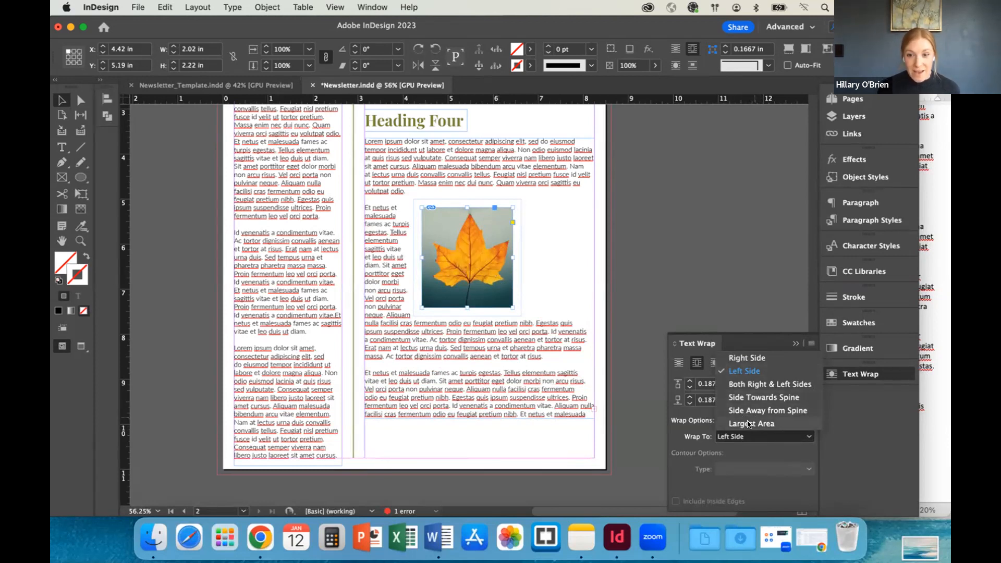
left_click(745, 423)
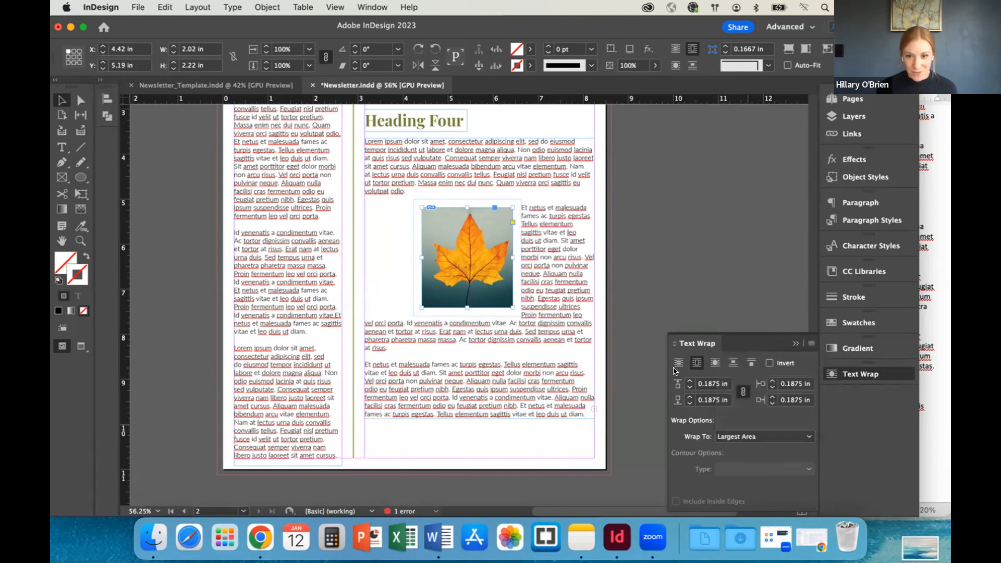
Wrap the text to the leaf photo's Left Side and move the photo to the column's right edge, at about X 6.23 in, Y 5.23 in
left_click(754, 437)
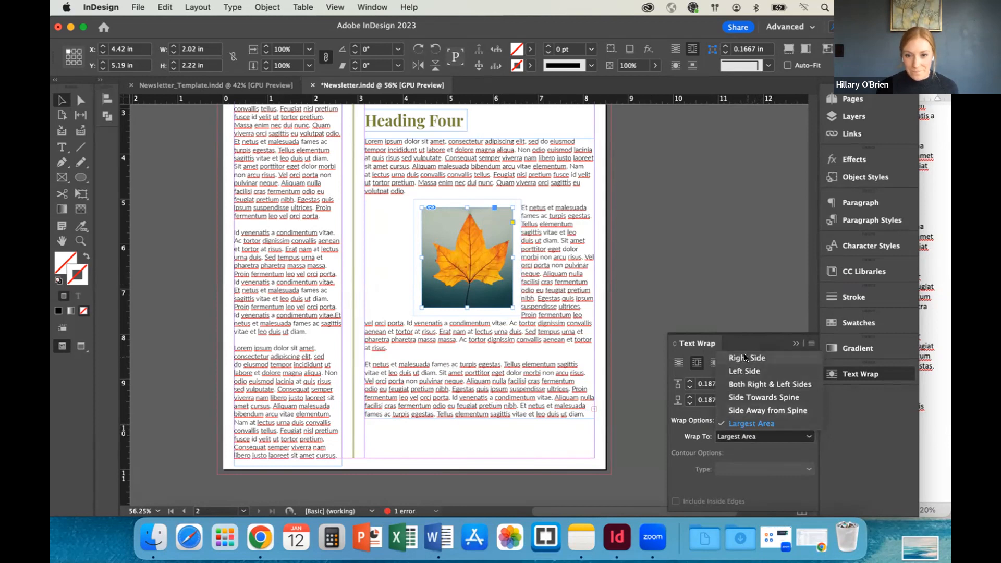
left_click(739, 371)
left_click_drag(502, 237, 582, 240)
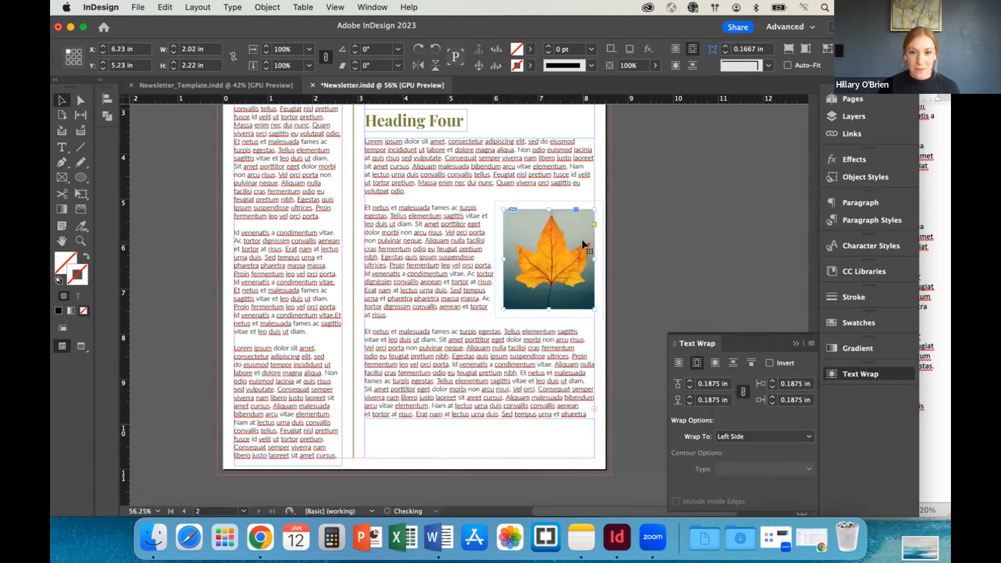
left_click(495, 421)
Apply Fit Frame to Content to the overset Heading Four body text frame and deselect it
scroll(497, 421, "down", 2)
scroll(588, 400, "up", 4)
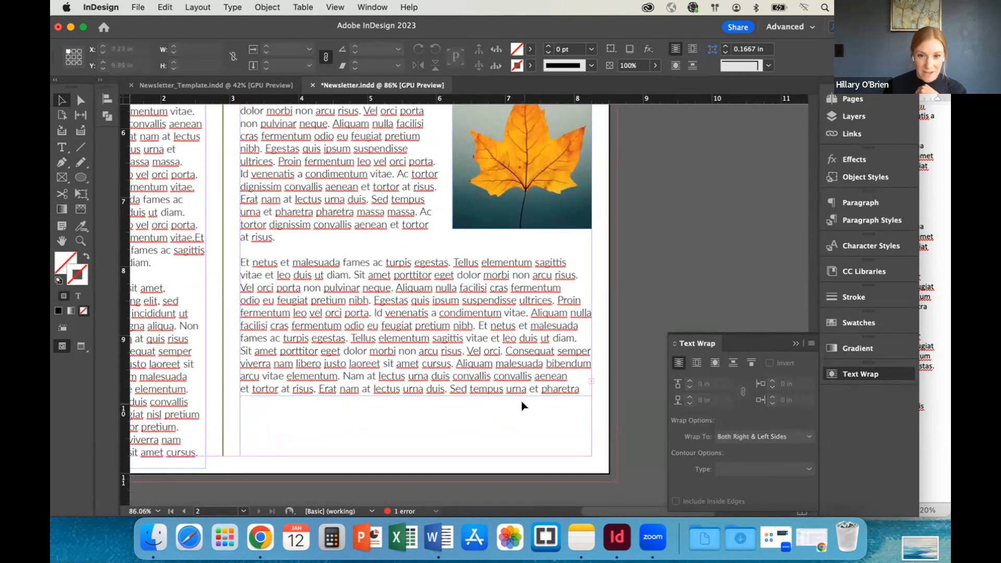
scroll(522, 404, "down", 1)
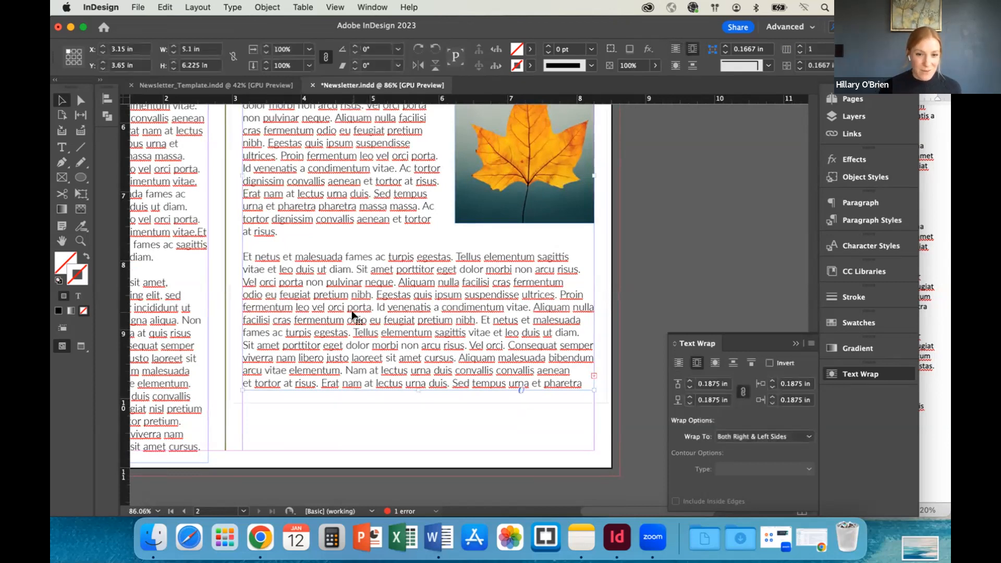
right_click(332, 351)
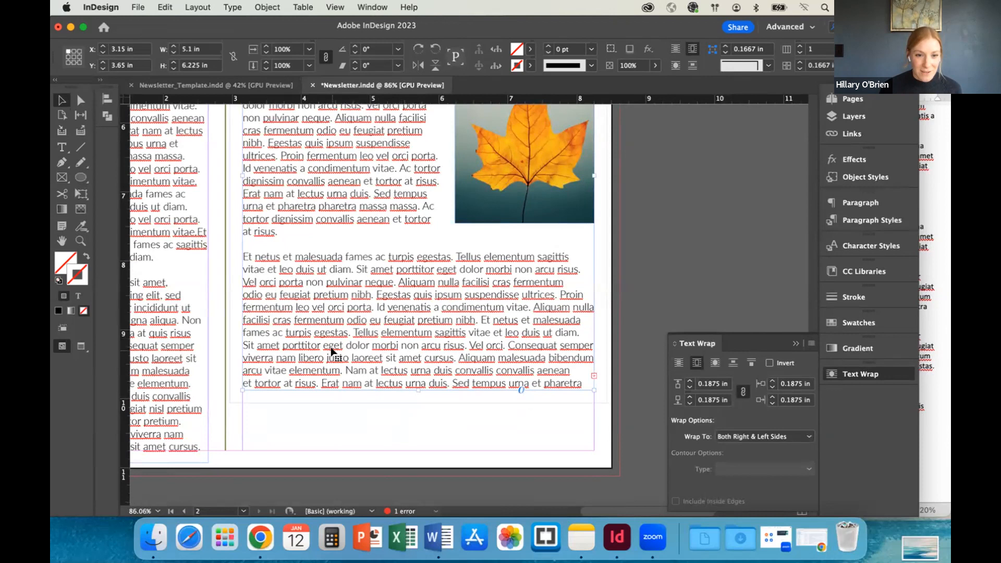
mouse_move(369, 322)
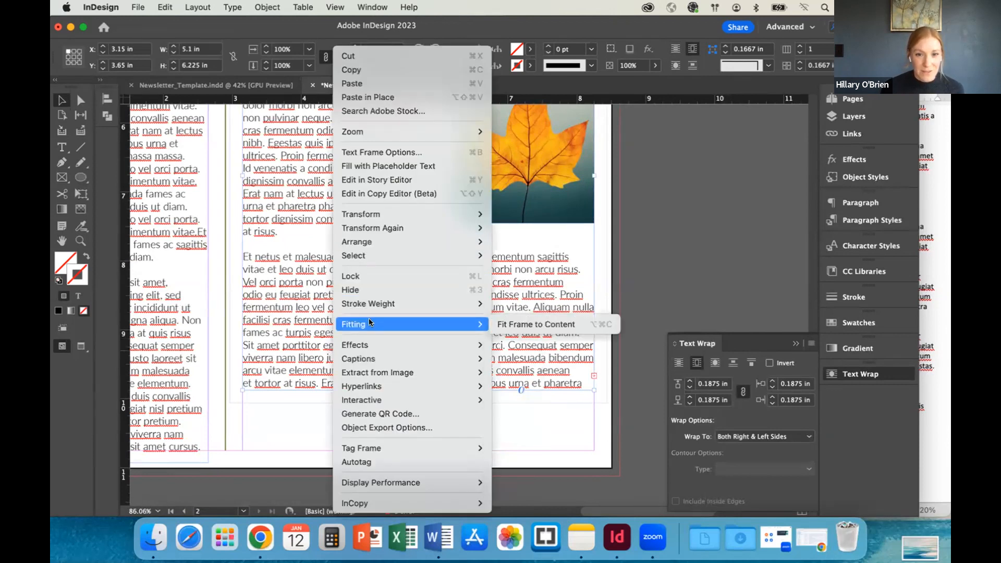
left_click(547, 328)
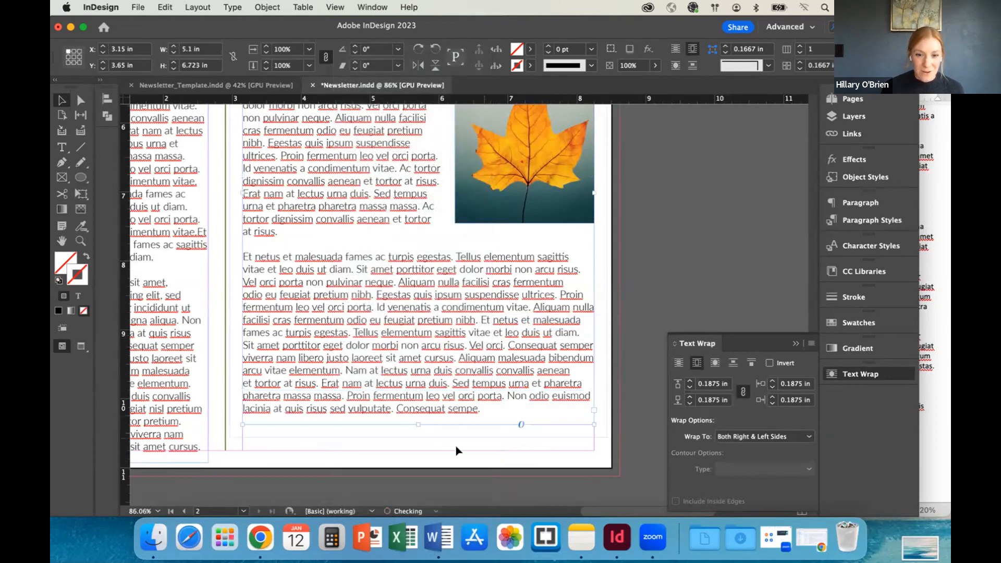
left_click(441, 450)
Display the whole second page in Preview mode, close the text wrap settings, and review the layout
scroll(440, 450, "down", 2)
scroll(441, 454, "down", 3)
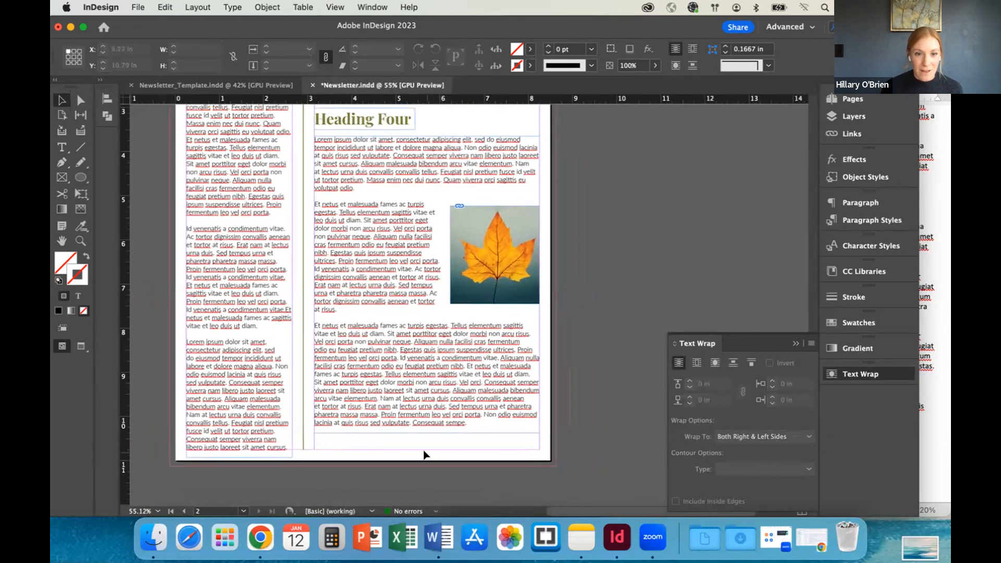
scroll(413, 439, "down", 2)
scroll(414, 439, "down", 2)
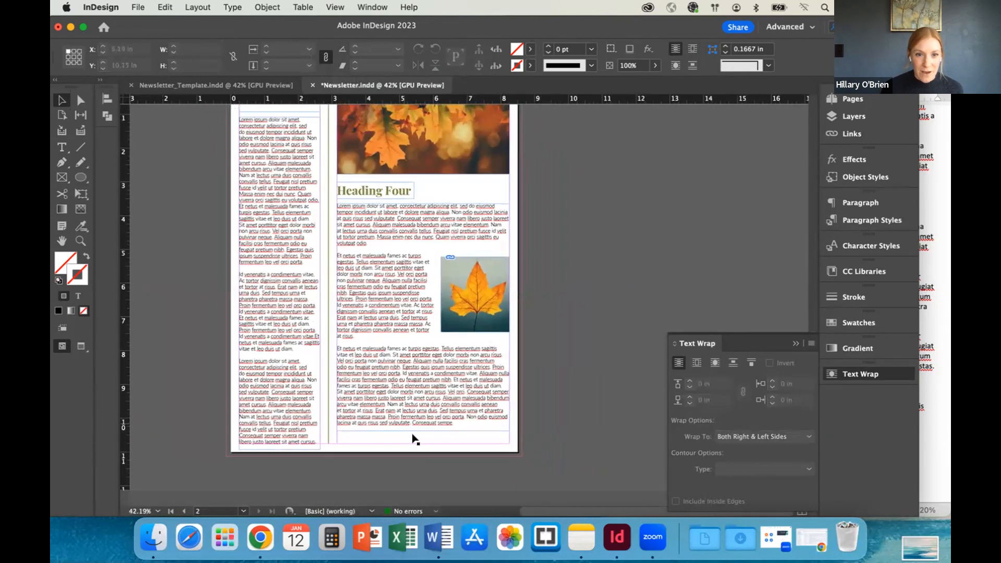
scroll(404, 427, "down", 1)
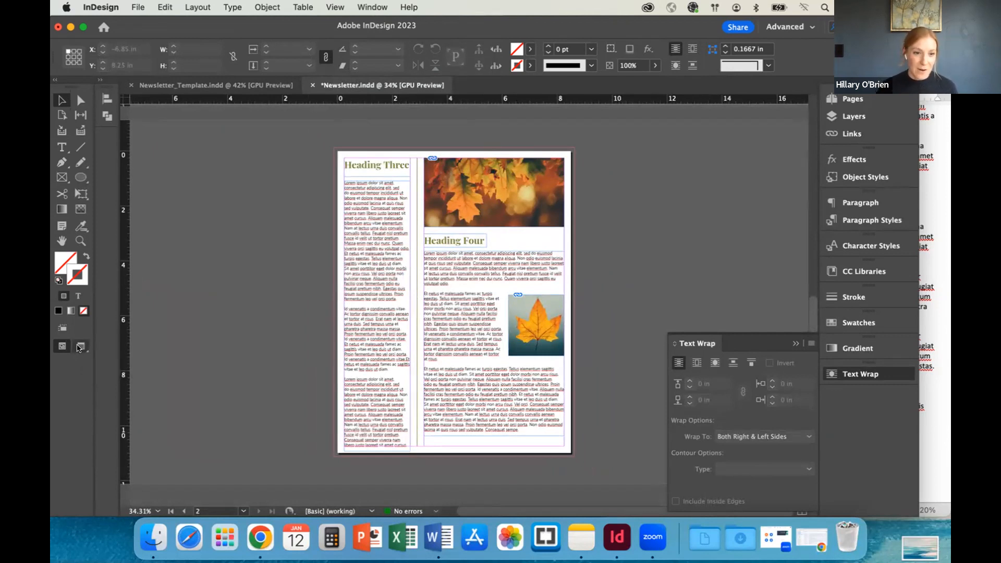
left_click(79, 348)
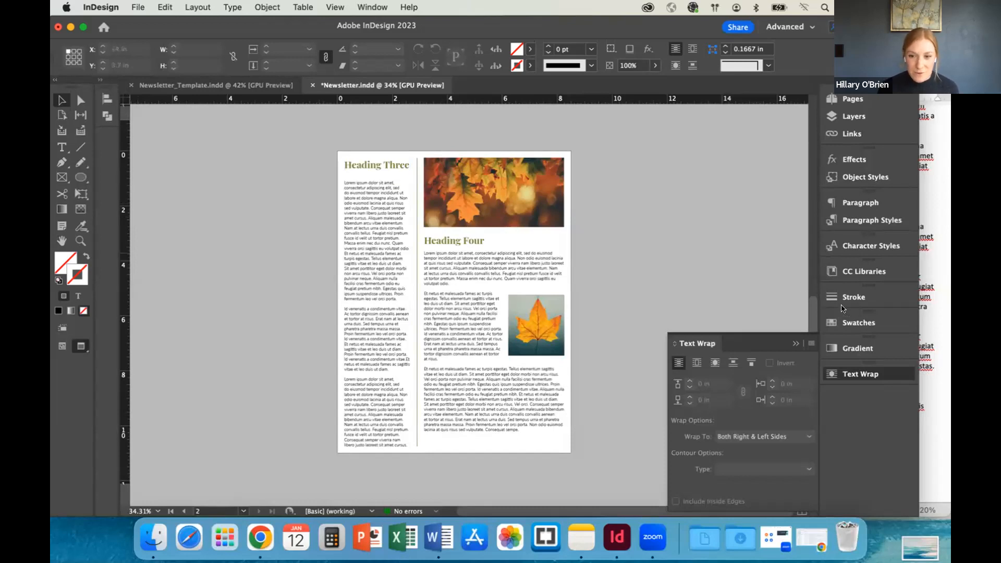
left_click(796, 343)
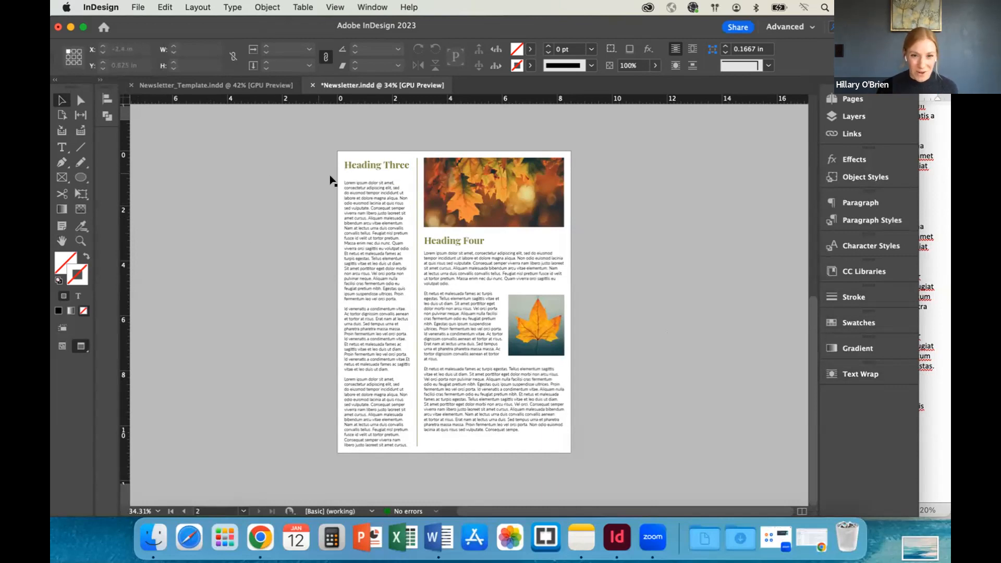
scroll(302, 180, "up", 1)
scroll(302, 179, "up", 3)
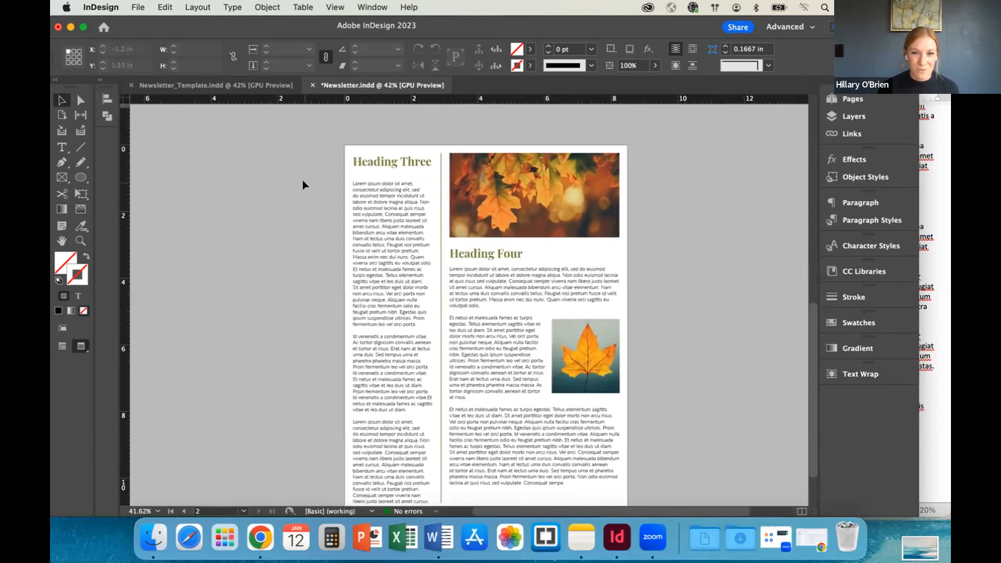
Shorten the Heading Three text frame to about 0.48 in high and move the body text frame up closer beneath it
left_click(413, 167)
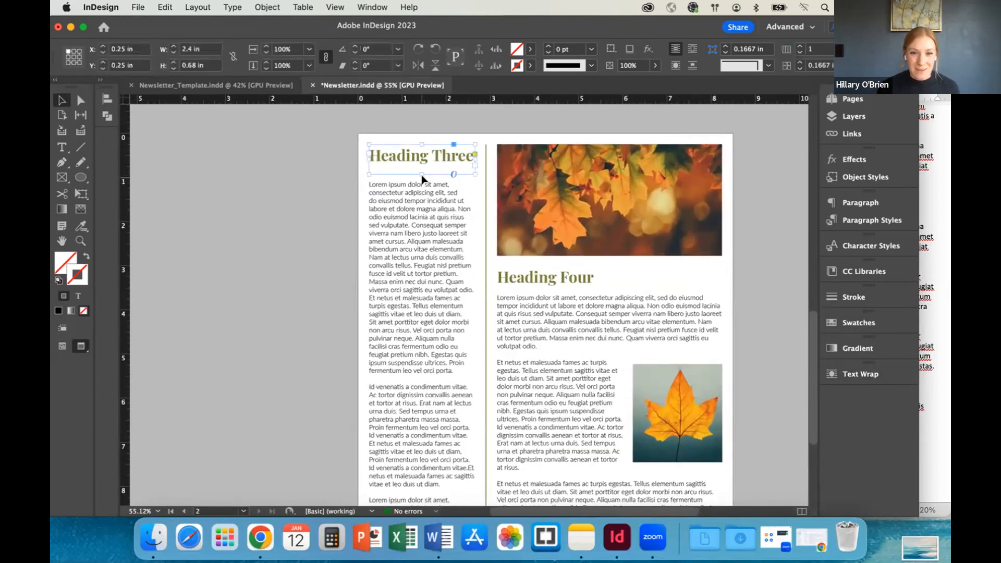
left_click_drag(419, 171, 419, 166)
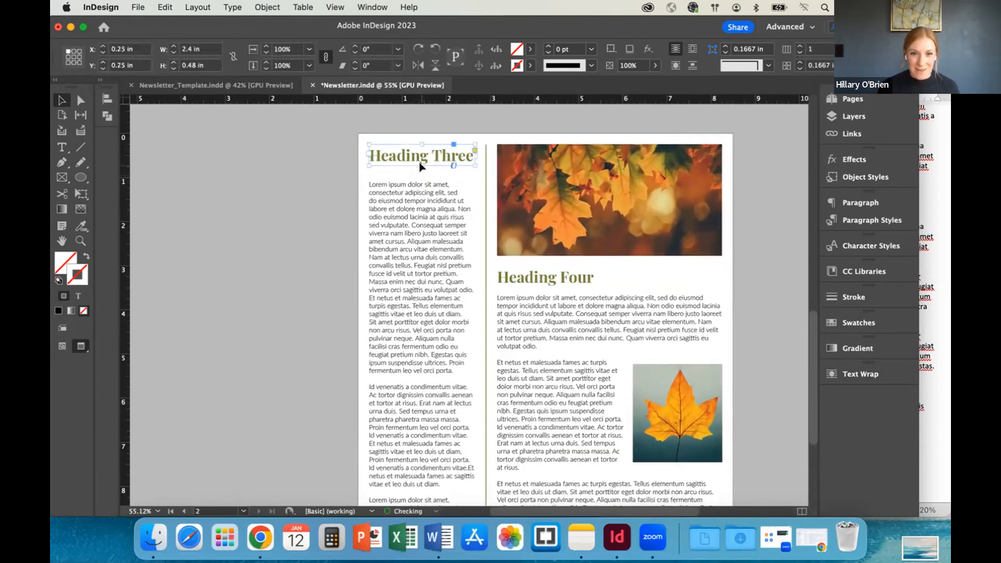
left_click_drag(400, 203, 399, 194)
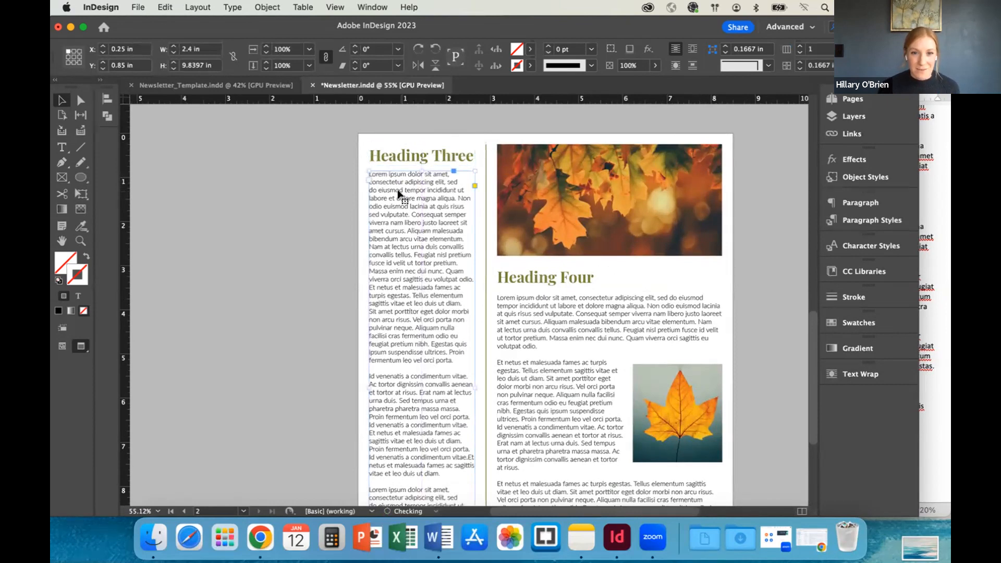
left_click_drag(405, 261, 405, 264)
left_click(292, 256)
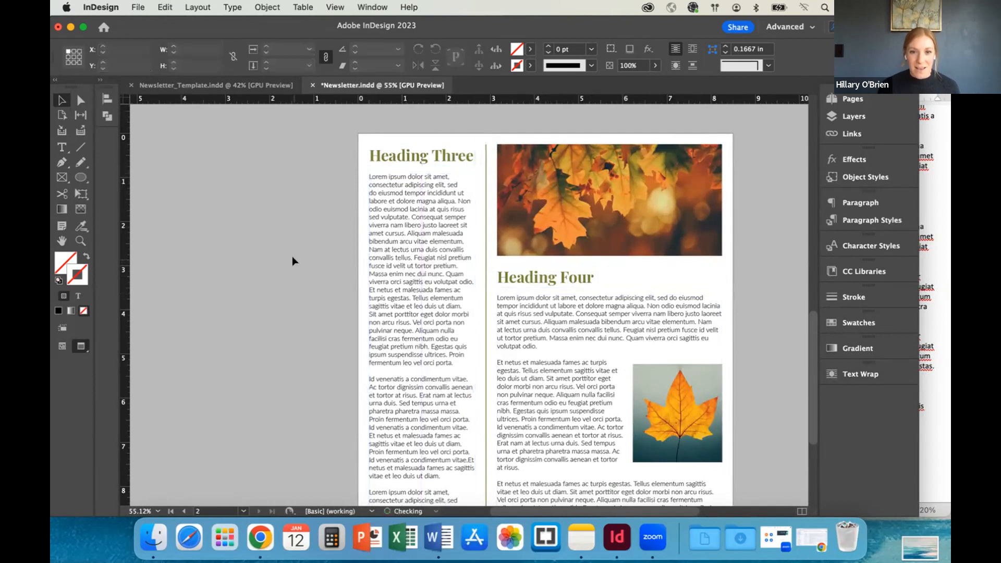
scroll(292, 256, "down", 1)
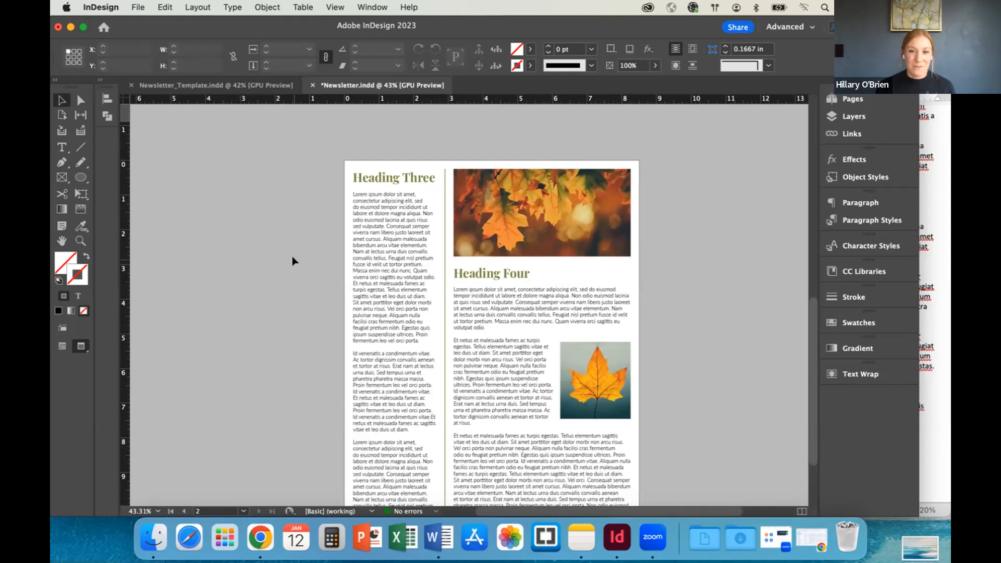
scroll(292, 258, "down", 1)
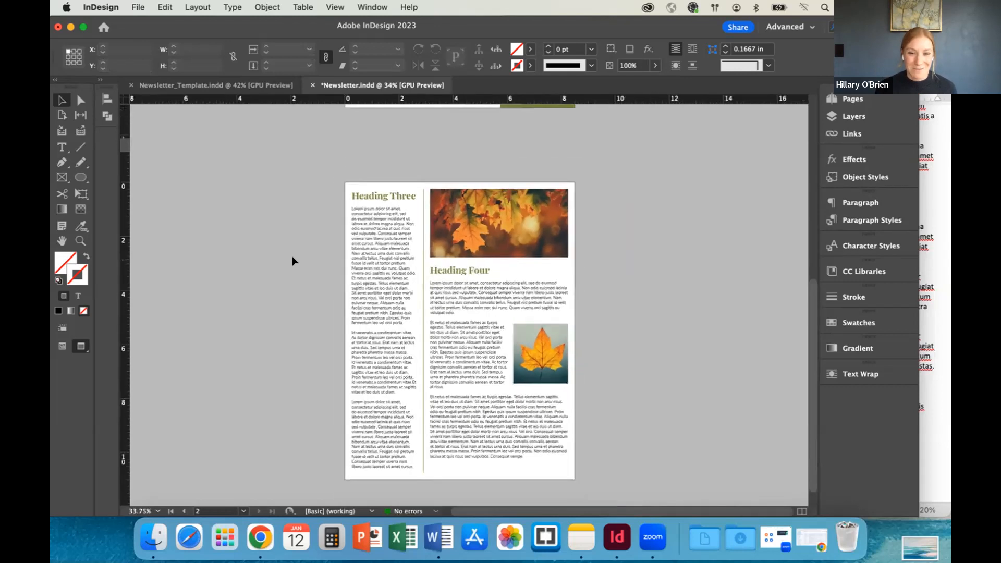
scroll(292, 255, "down", 1)
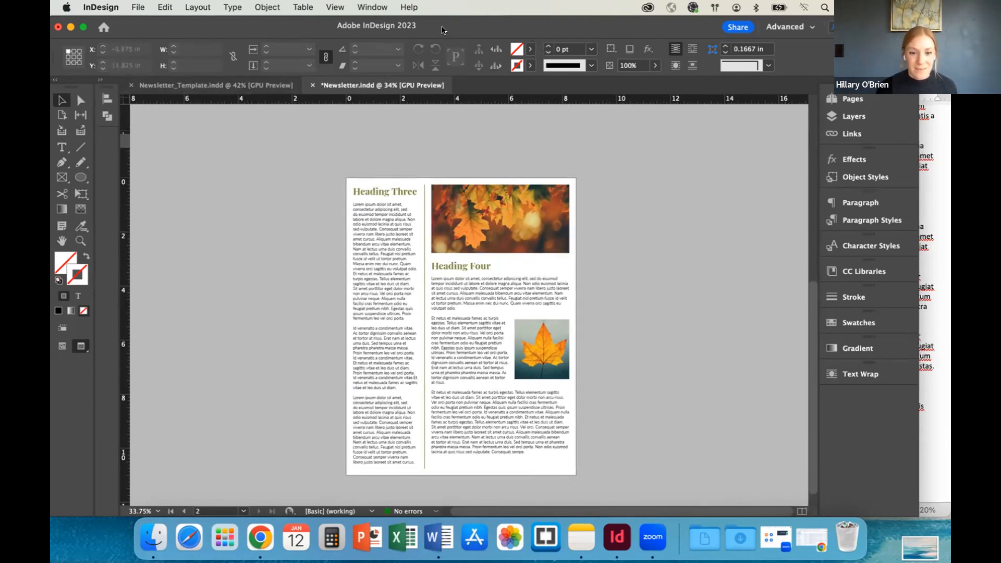
scroll(183, 284, "down", 1)
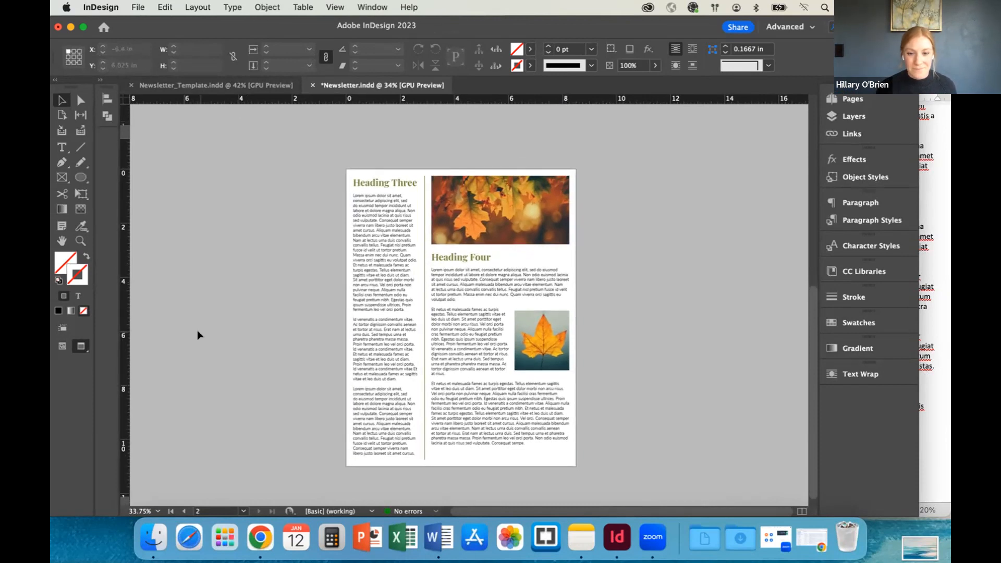
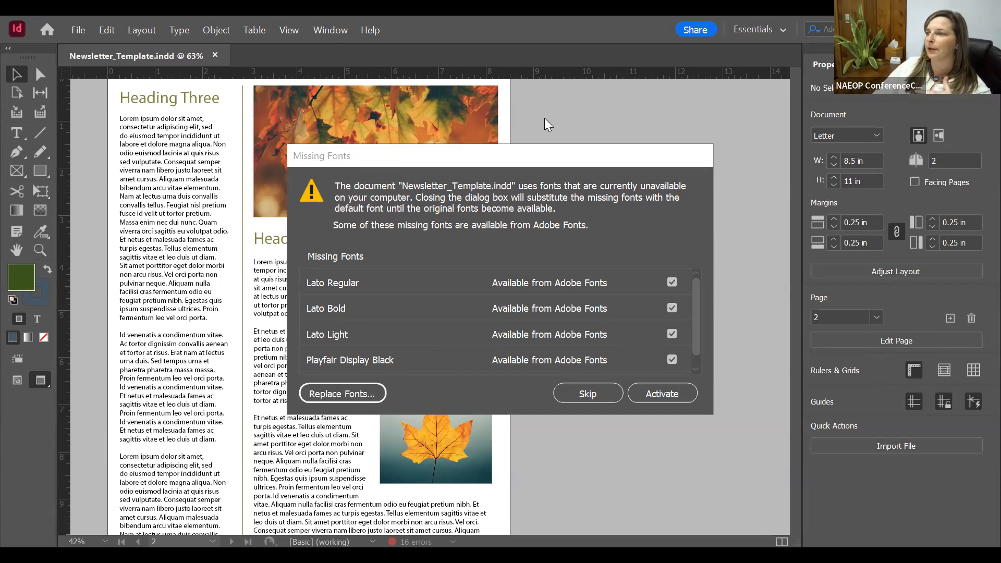
Open the font replacement options for the missing fonts, finish without replacing any, and dismiss the welcome tour
left_click(342, 394)
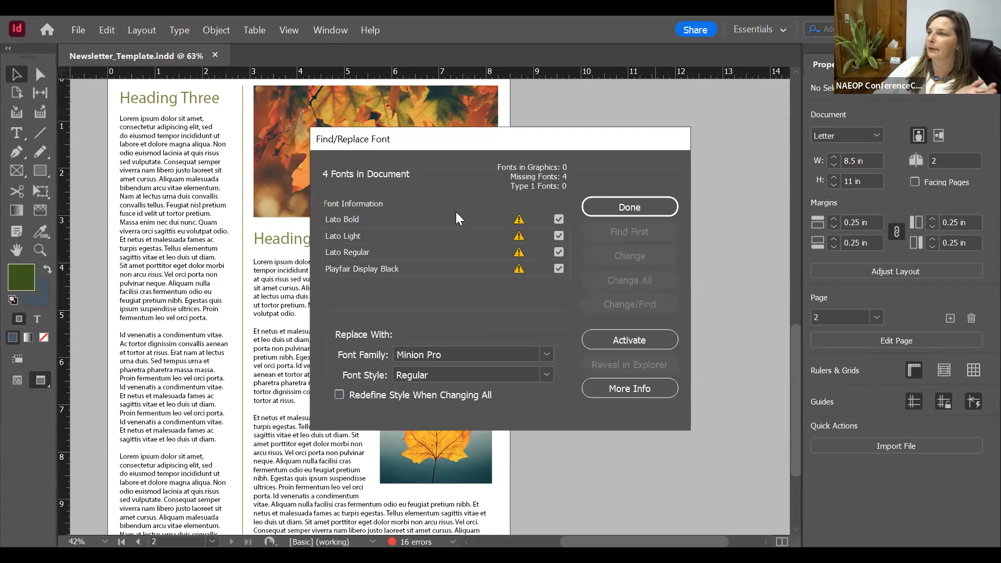
left_click(644, 205)
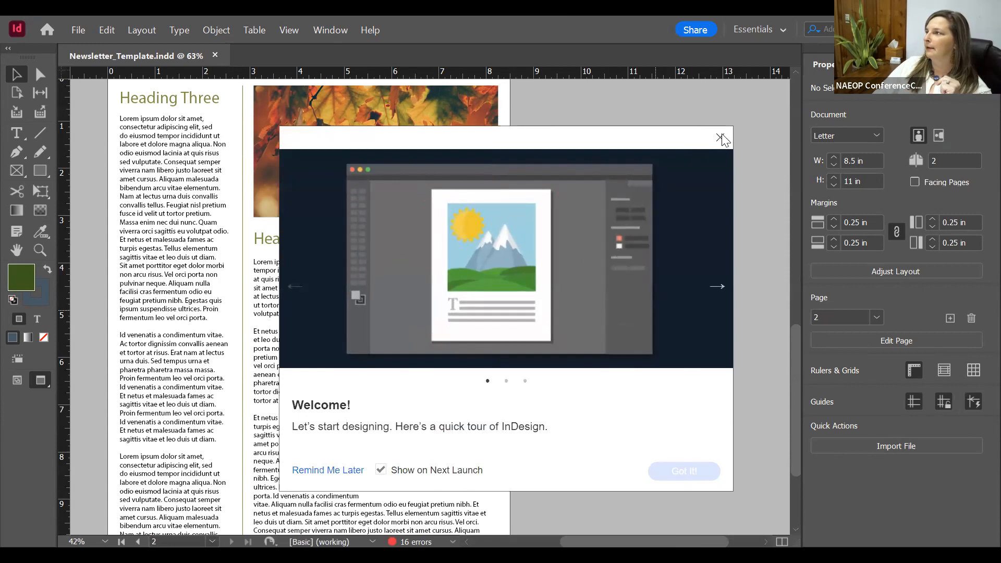
left_click(426, 291)
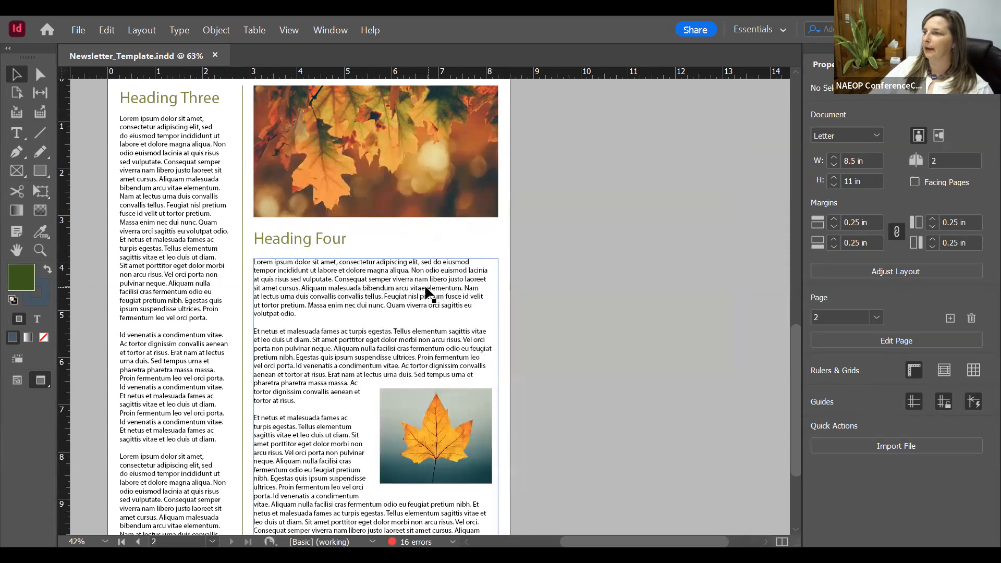
Switch the template's view between Normal and Preview modes, ending in Normal, and deselect the body text frame
left_click(16, 381)
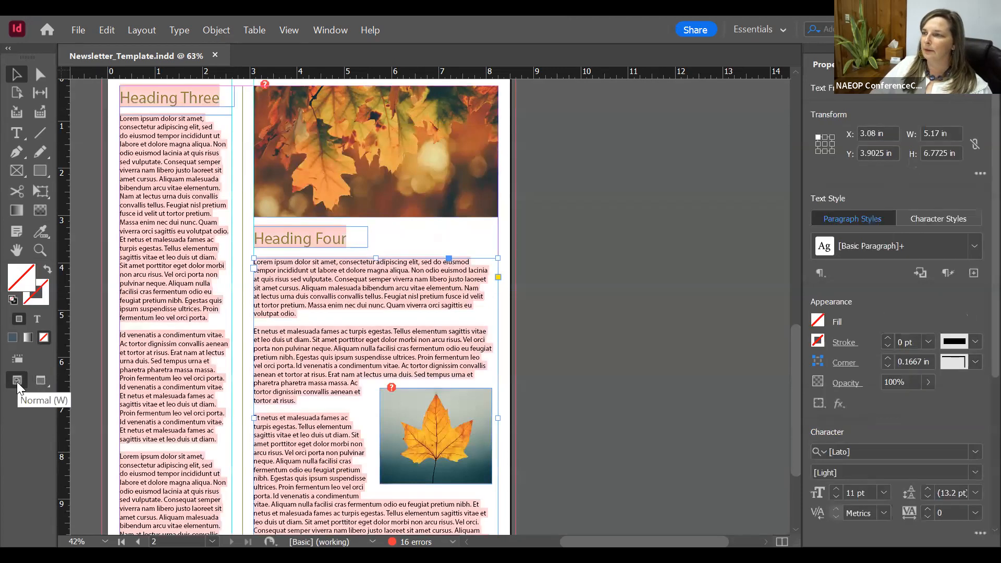
left_click(37, 382)
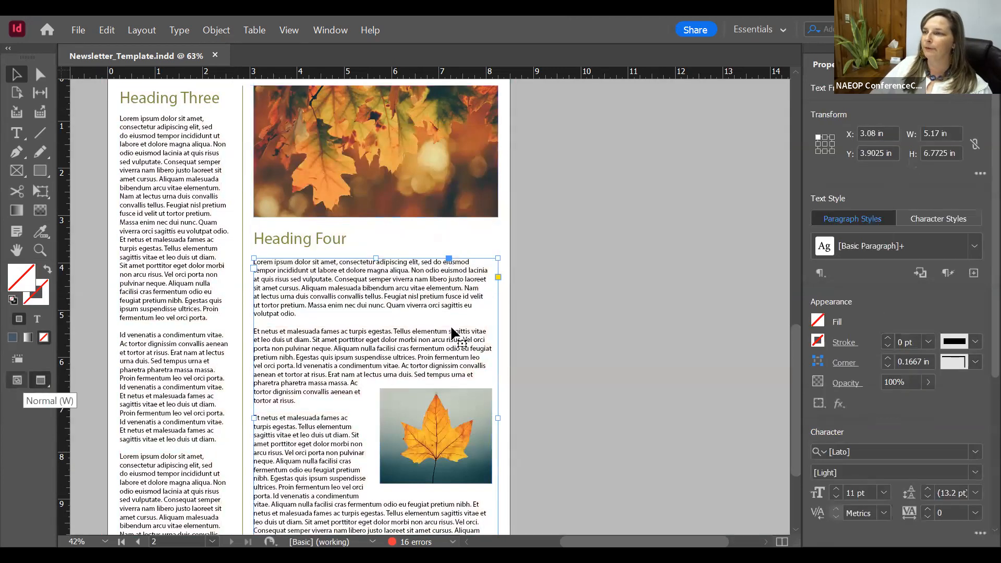
key("w")
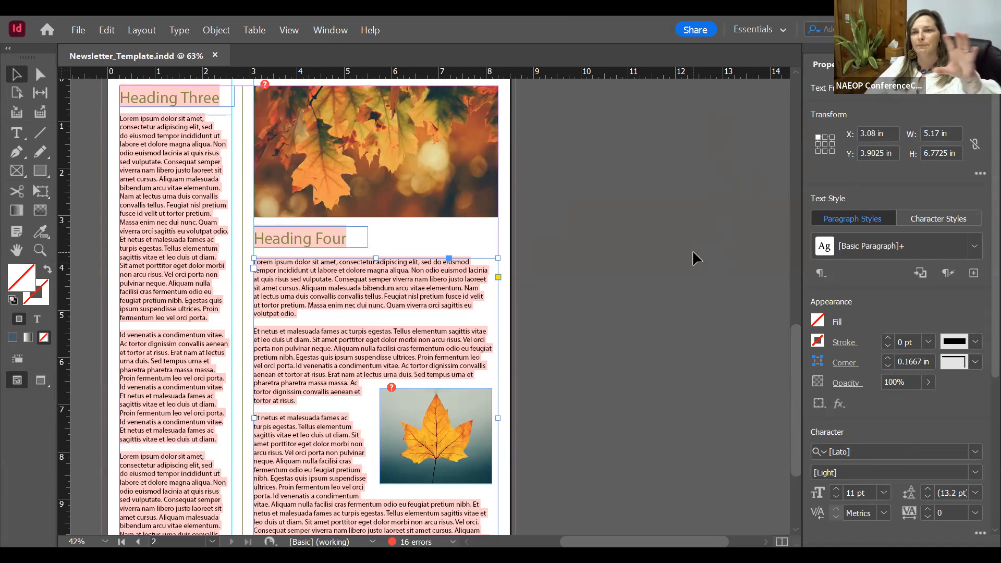
left_click(654, 258)
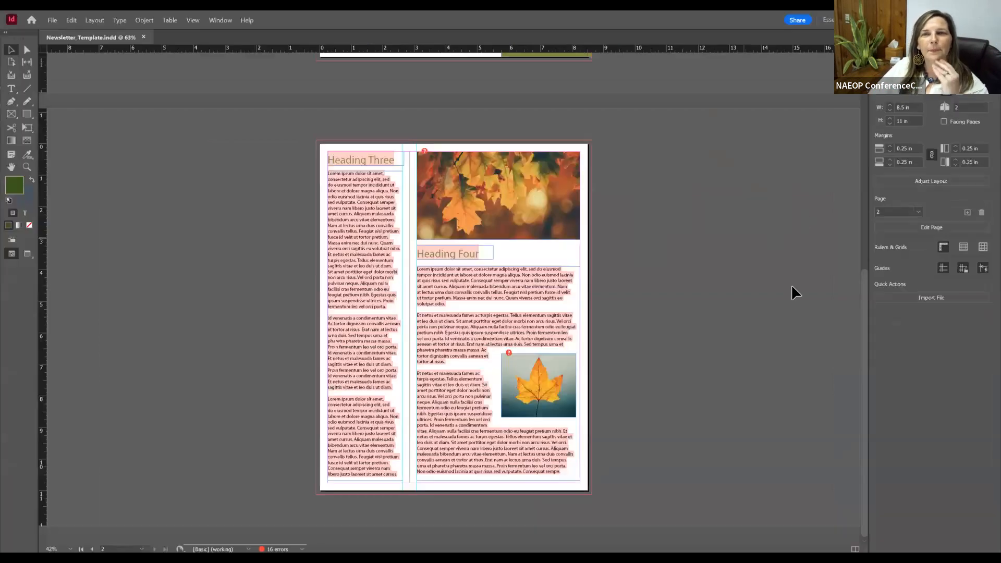
scroll(765, 318, "up", 10)
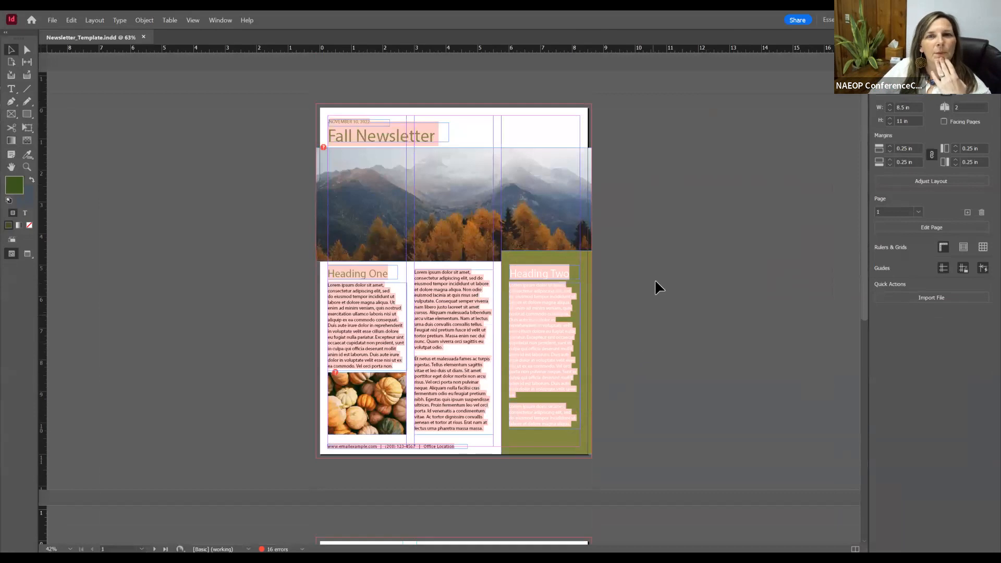
left_click(194, 16)
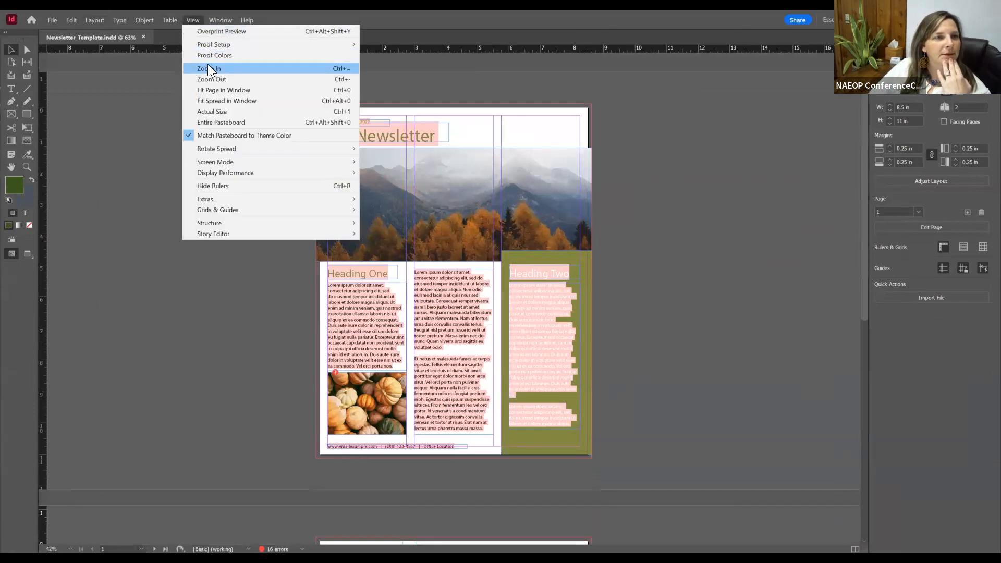
left_click(790, 231)
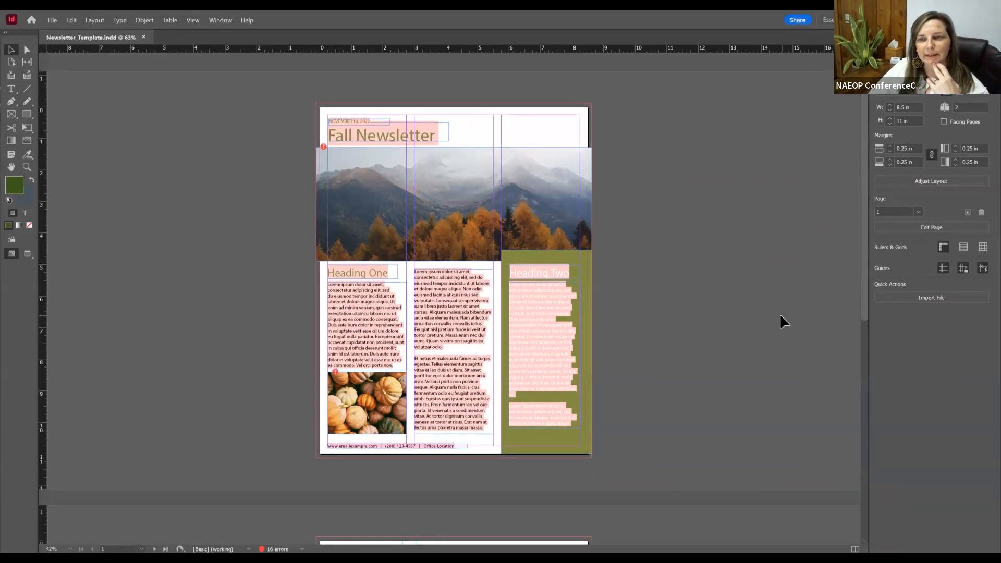
scroll(779, 313, "down", 5)
Look through the Downloads folder for the missing fall-leaves-2.jpg link and cancel the relink
left_click(11, 88)
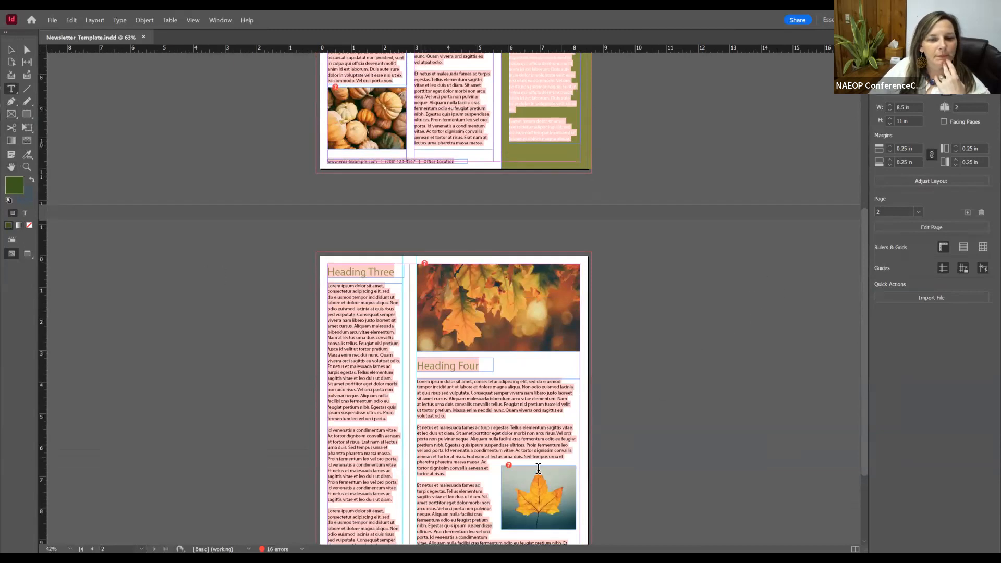
left_click(12, 50)
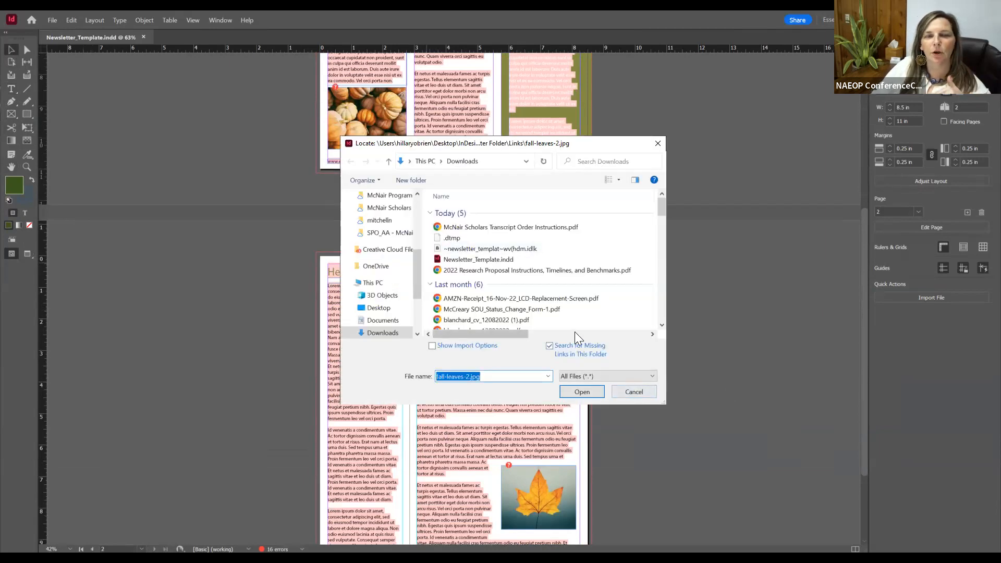
scroll(544, 294, "down", 3)
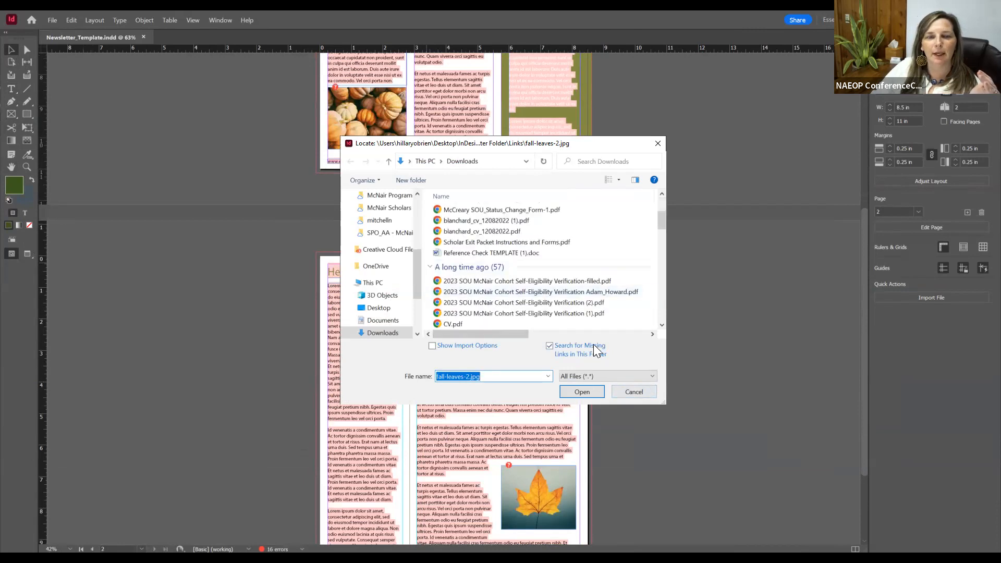
left_click(630, 392)
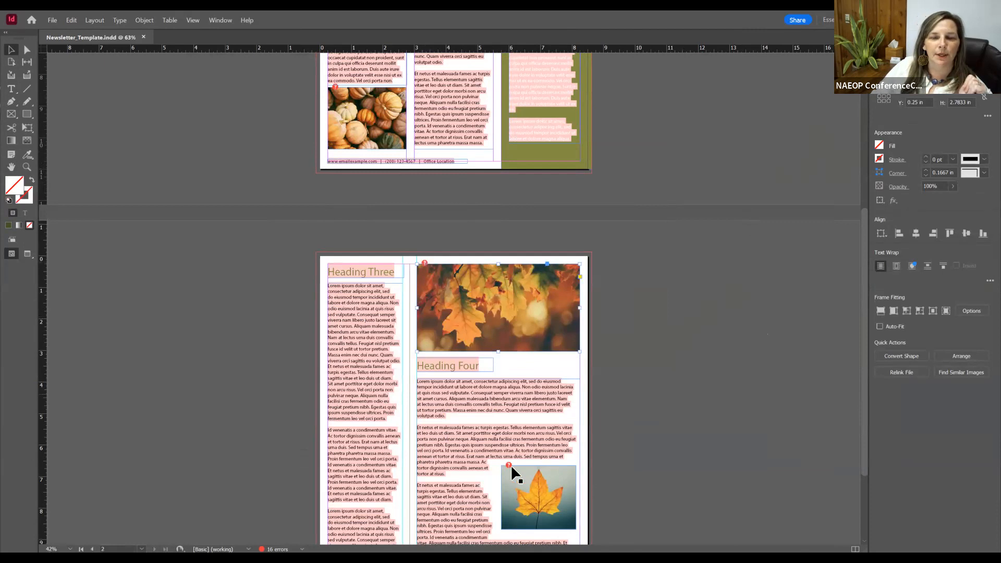
Select the first body paragraph under Heading Four and set its kerning to Optical
left_click(503, 404)
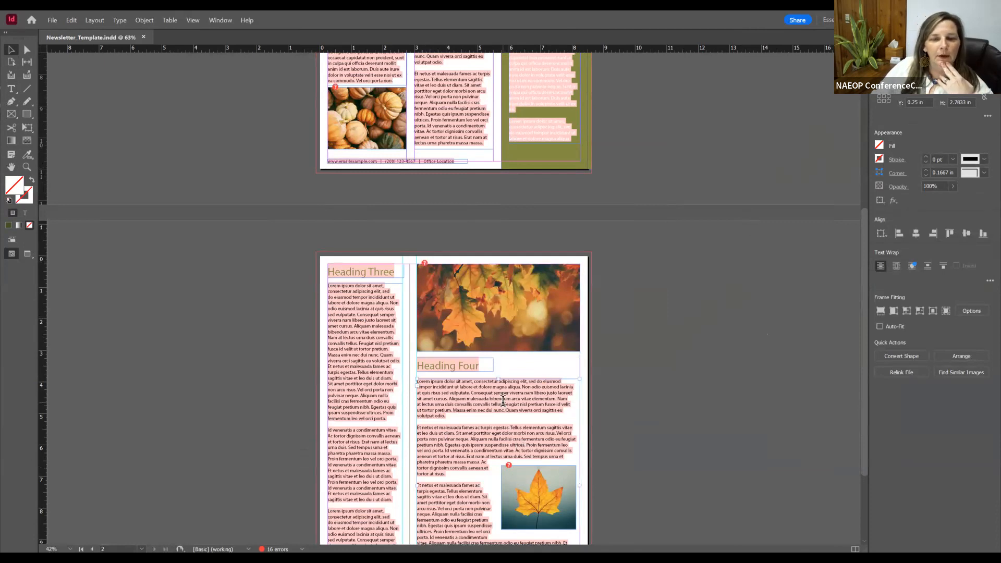
double_click(464, 416)
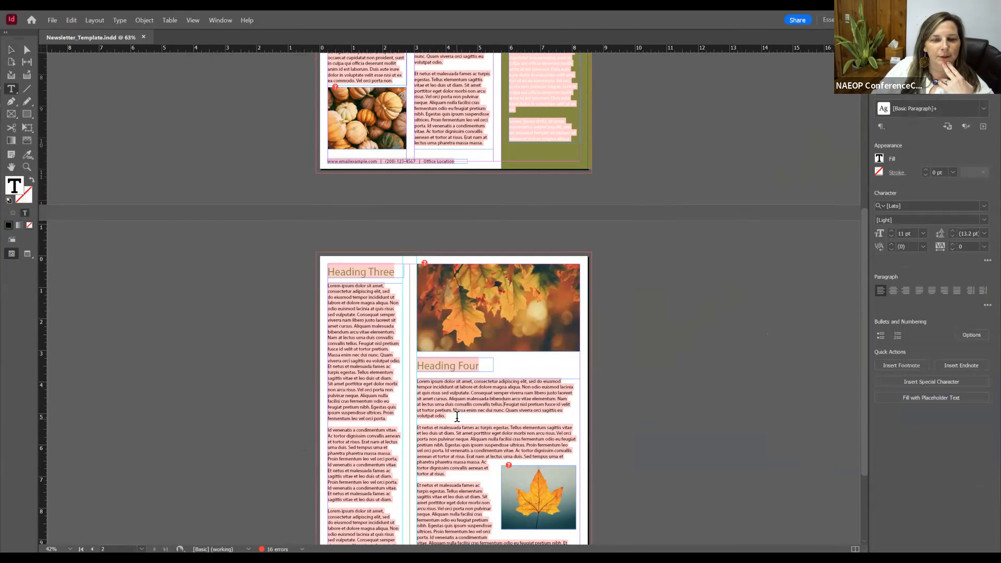
left_click_drag(456, 415, 416, 381)
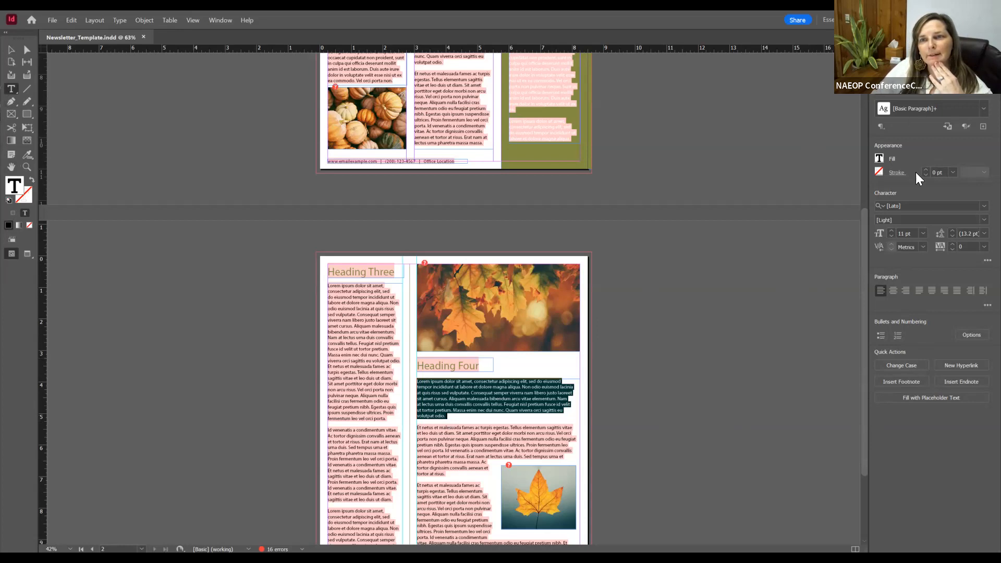
left_click(922, 247)
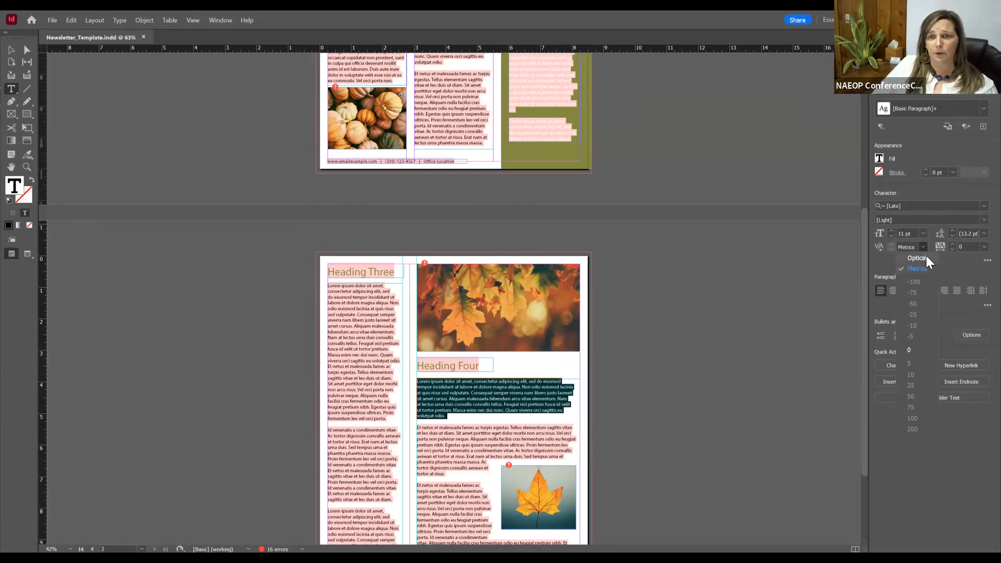
left_click(926, 256)
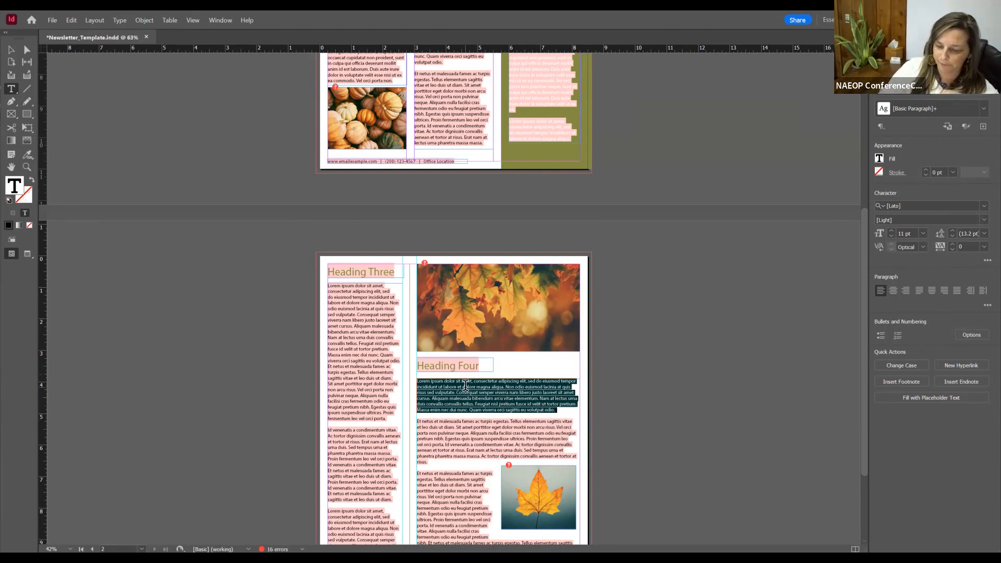
Compare kerning options on the selected paragraph by switching it to Metrics and back to Optical
key("ctrl+equal")
key("ctrl+equal")
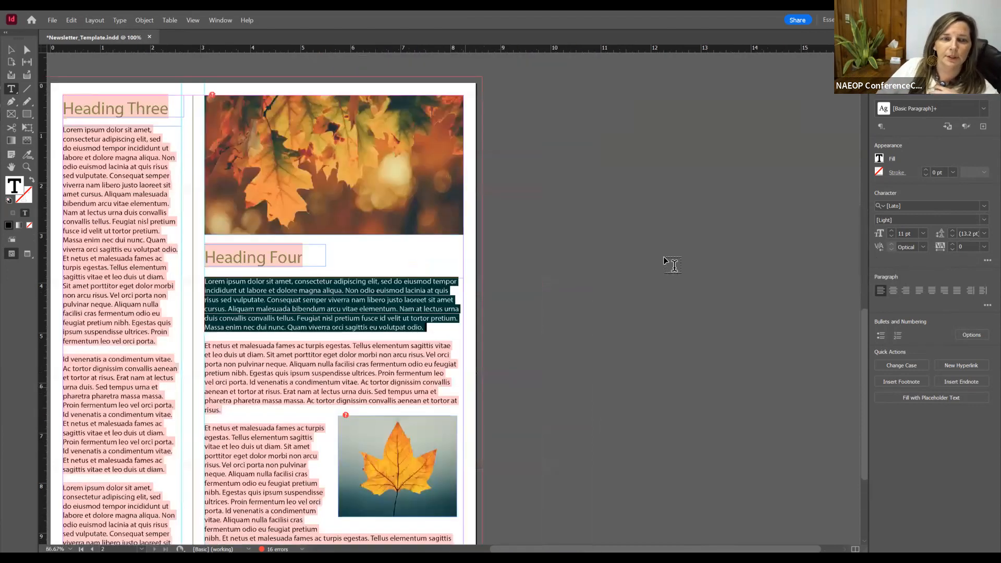
left_click(922, 247)
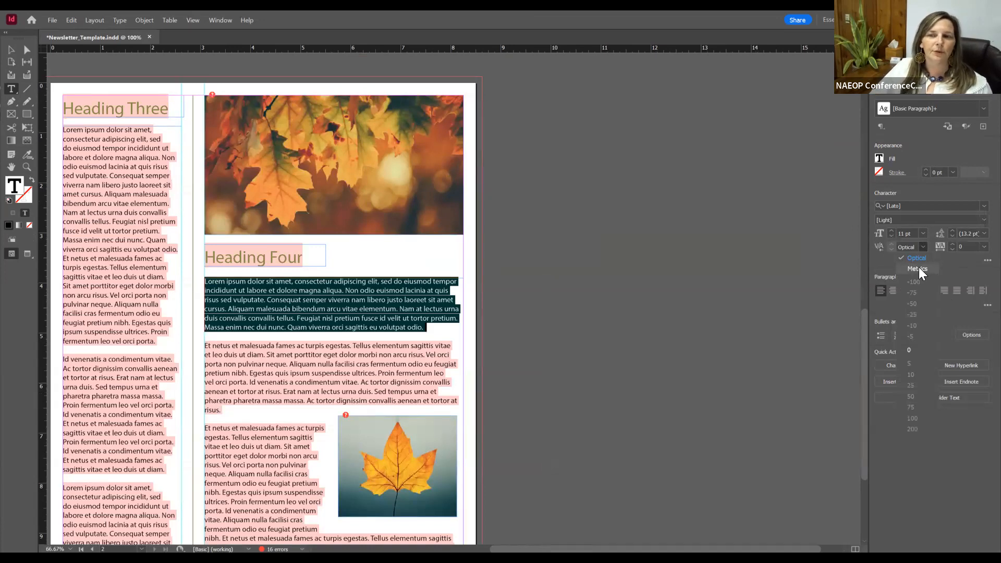
left_click(917, 268)
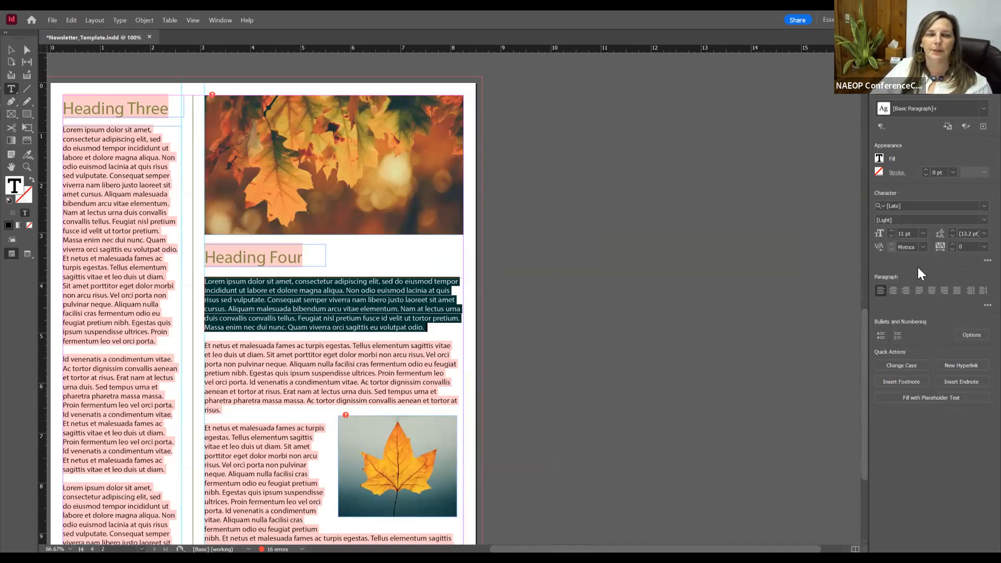
left_click(923, 247)
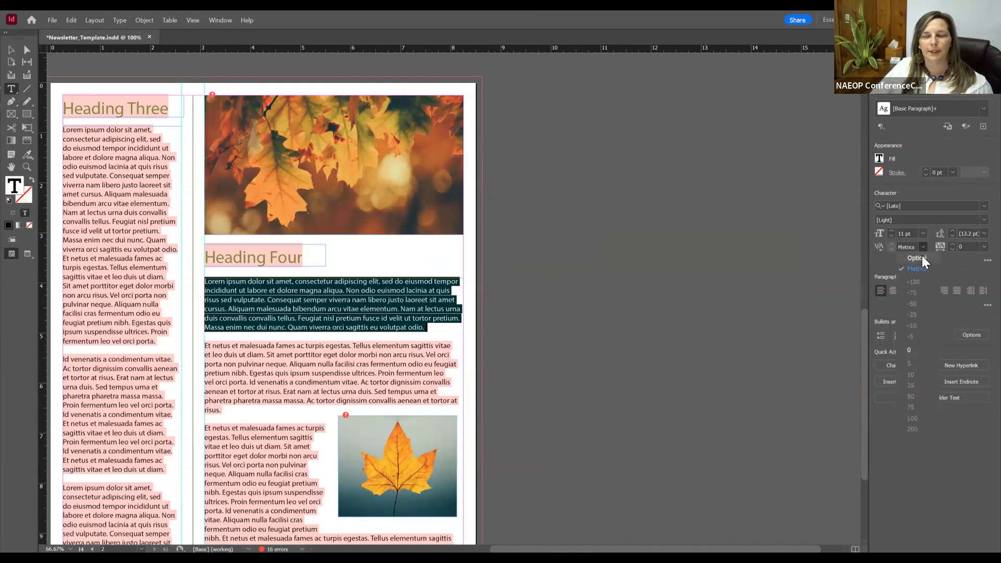
left_click(918, 258)
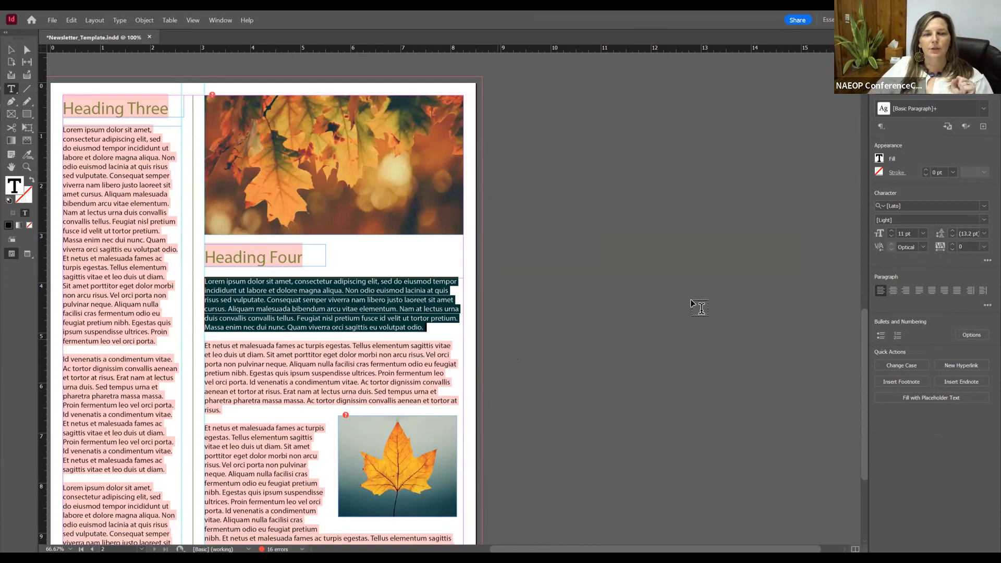
Increase the tracking of the selected paragraph under Heading Four to 20
left_click(952, 244)
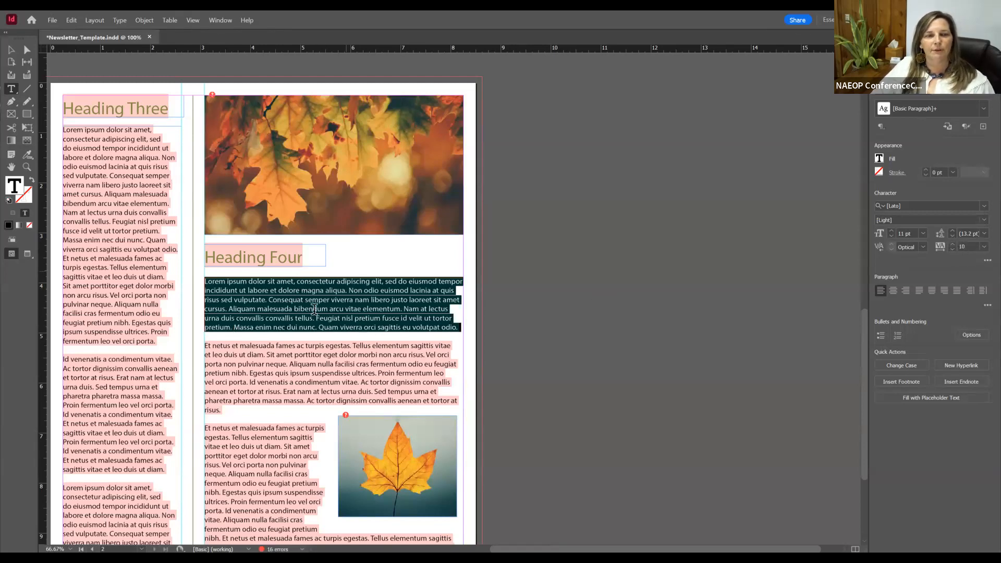
left_click(953, 242)
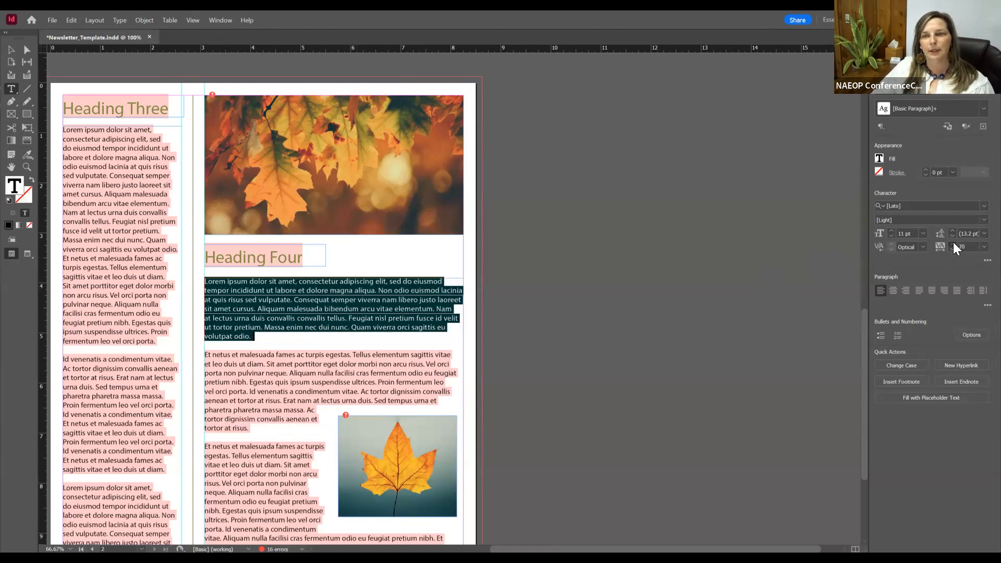
Try tighter tracking of -10 on the selected paragraph under Heading Four, then reset it to 0
left_click(952, 242)
left_click(949, 247)
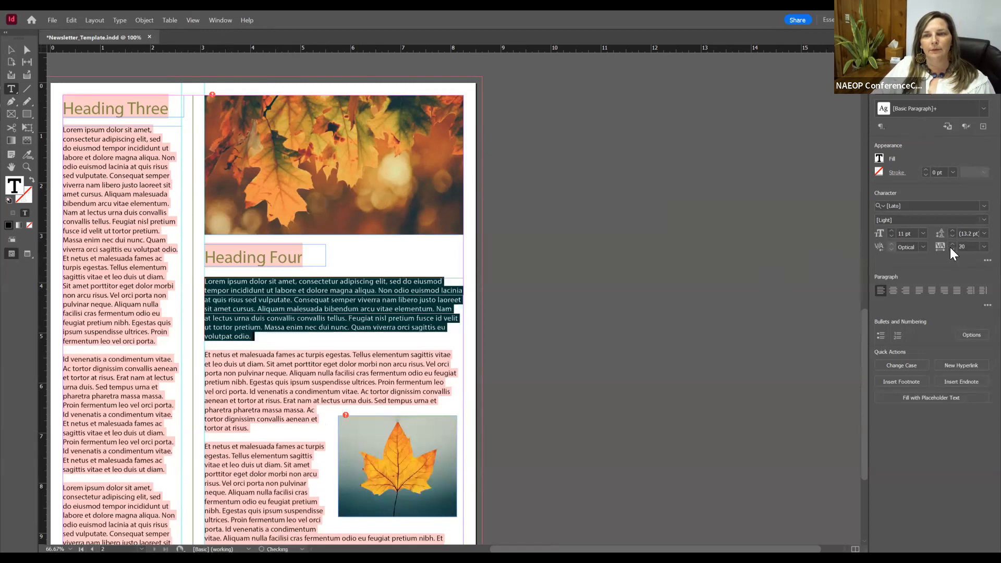
left_click(950, 247)
left_click(950, 247)
left_click(951, 247)
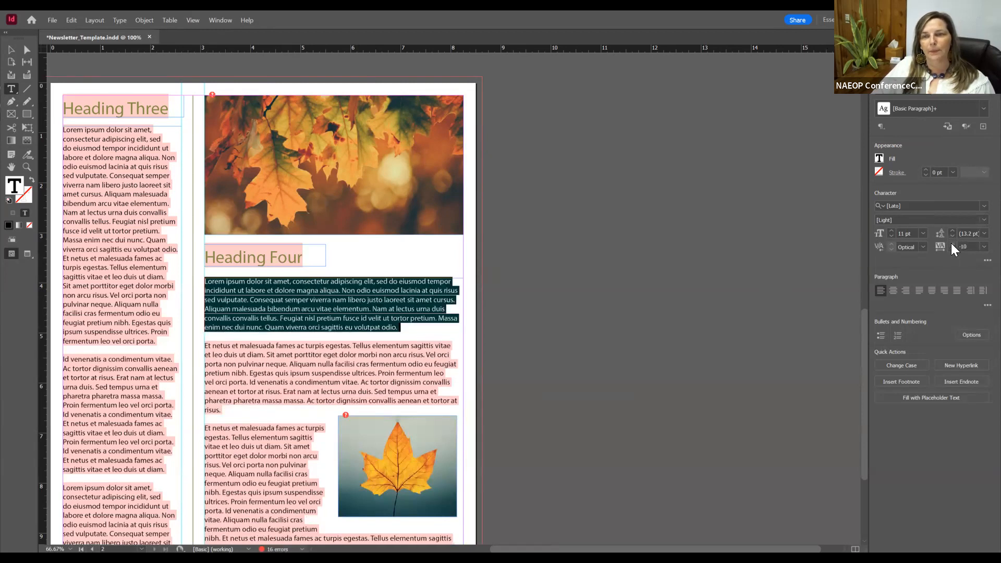
left_click(951, 243)
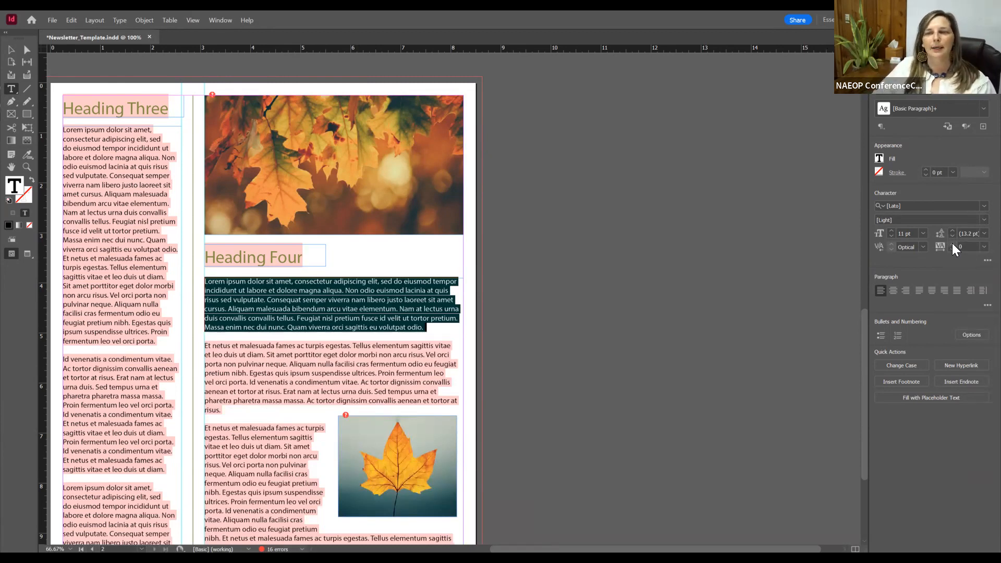
Demonstrate loose letter spacing by raising the selected paragraph's tracking step by step to 70
left_click(953, 244)
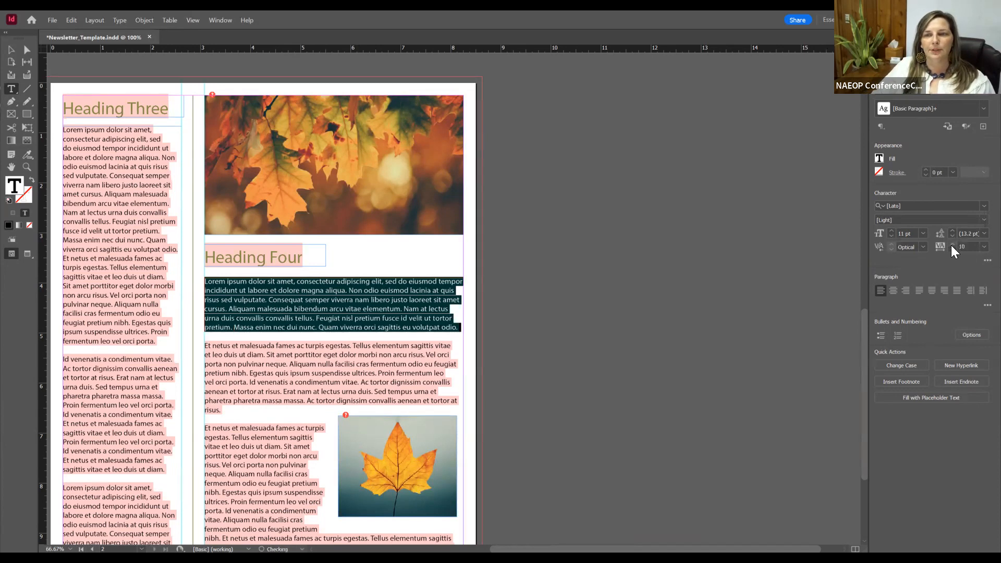
left_click(952, 243)
left_click(951, 243)
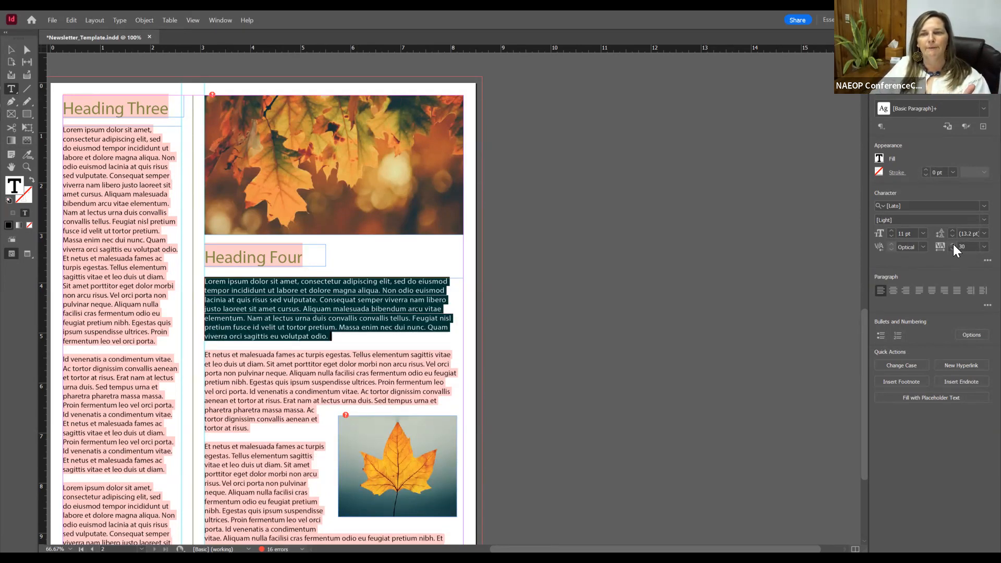
left_click(953, 244)
left_click(953, 244)
left_click(953, 244)
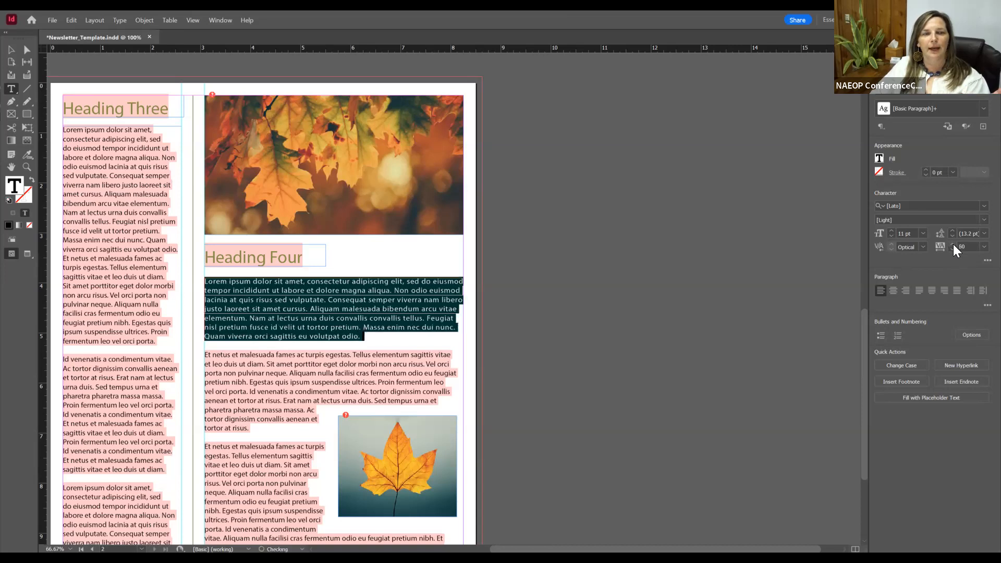
left_click(953, 244)
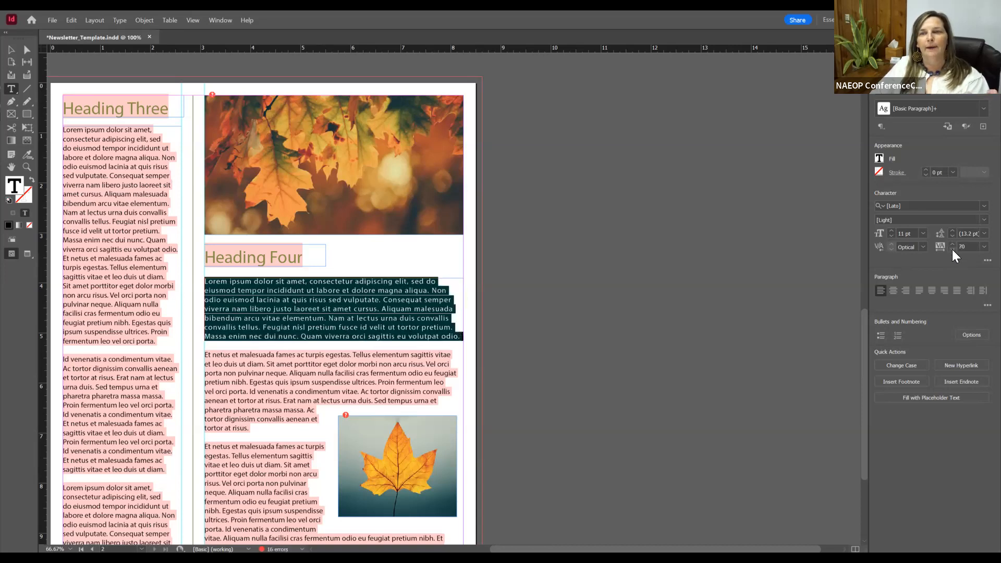
Demonstrate tight letter spacing by lowering the selected paragraph's tracking step by step to -70
left_click(951, 249)
left_click(952, 249)
left_click(951, 249)
left_click(952, 249)
left_click(952, 250)
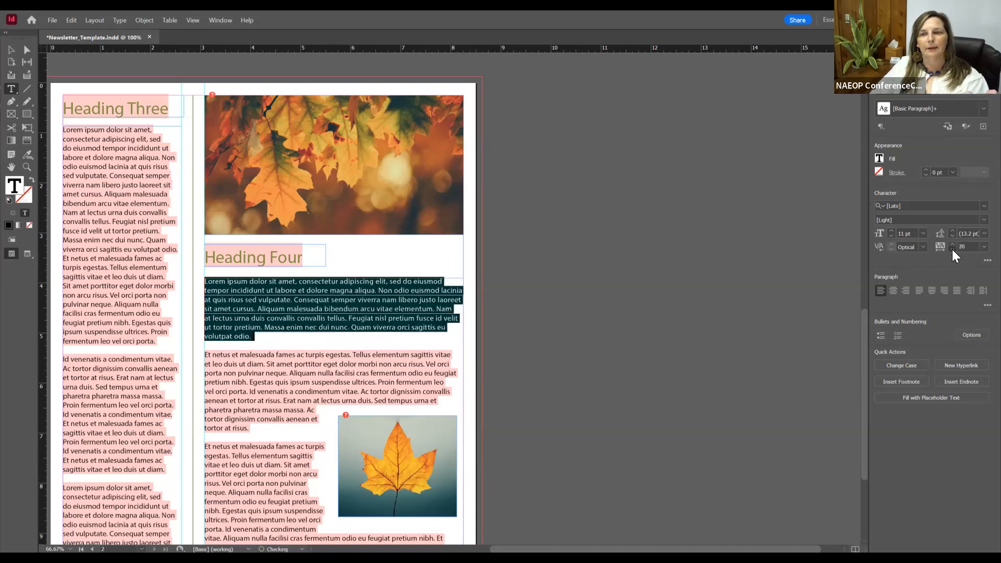
left_click(952, 249)
left_click(952, 249)
left_click(952, 249)
left_click(952, 249)
left_click(952, 250)
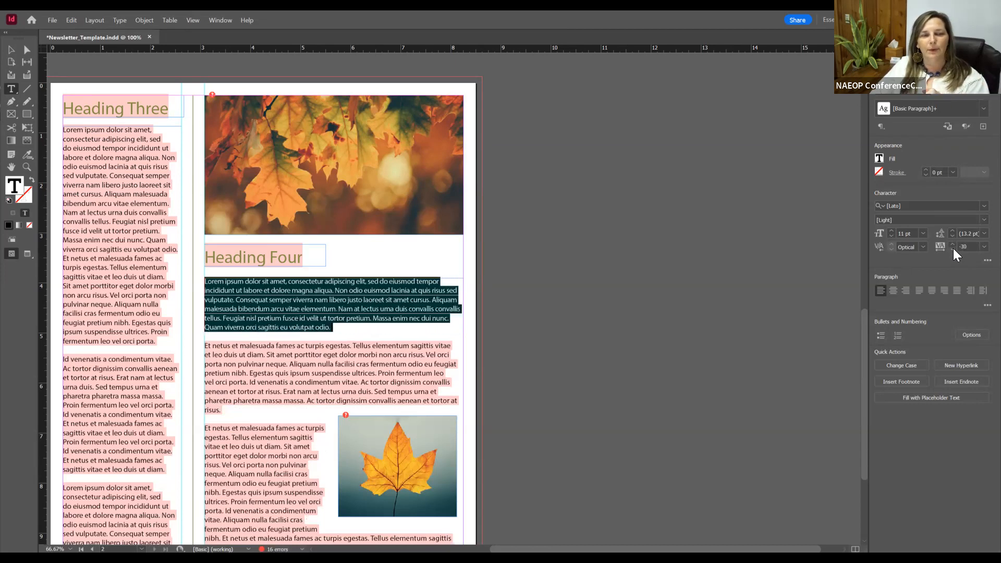
left_click(952, 249)
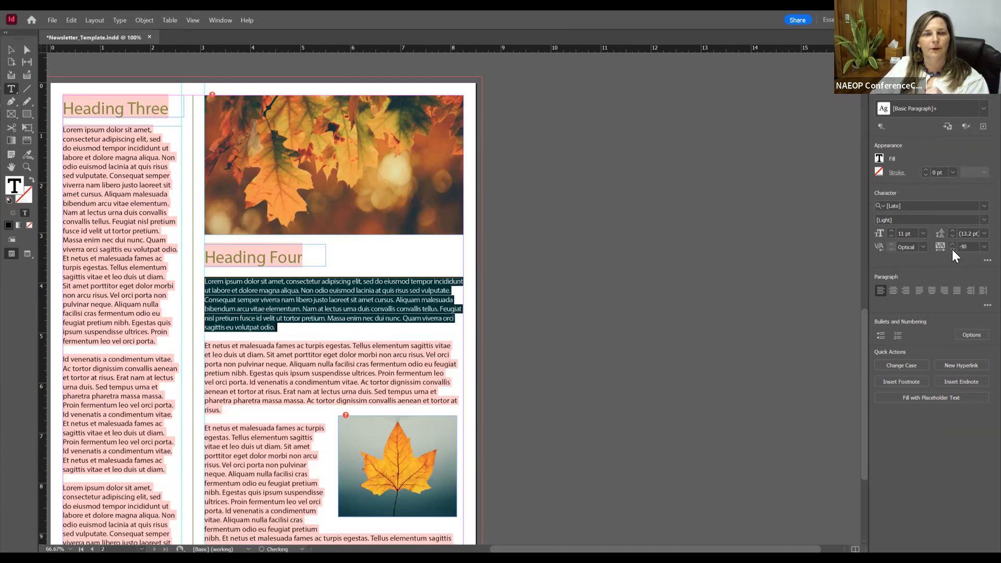
left_click(952, 249)
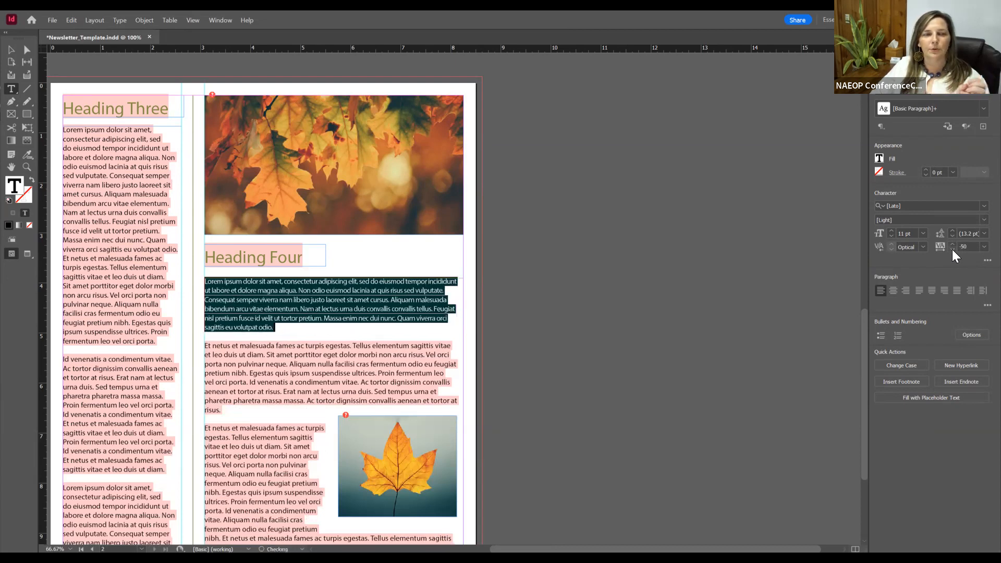
left_click(952, 249)
left_click(951, 249)
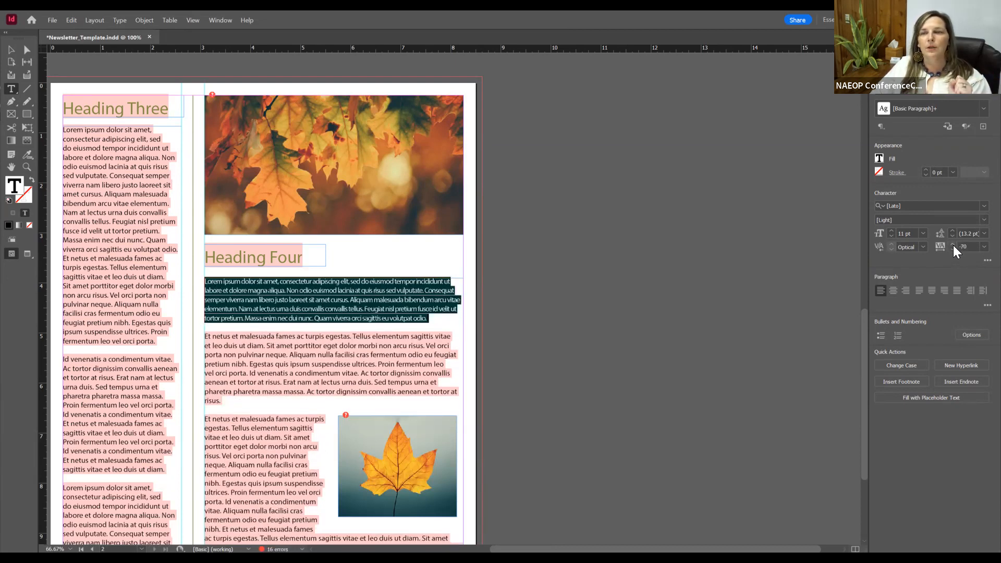
Restore the tracking of the selected paragraph under Heading Four to 0
left_click(951, 243)
left_click(952, 244)
left_click(951, 243)
left_click(952, 243)
left_click(952, 243)
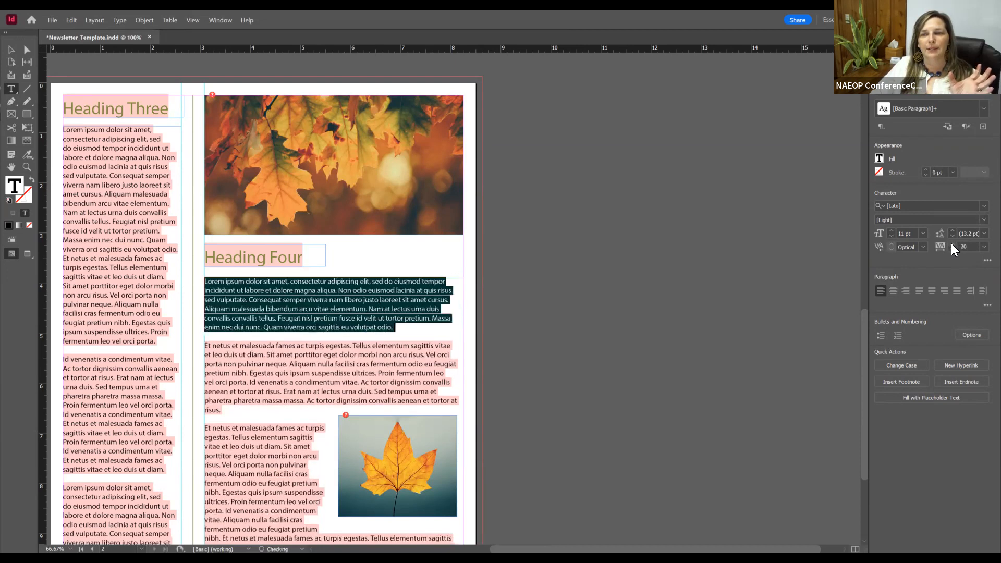
left_click(952, 243)
left_click(951, 243)
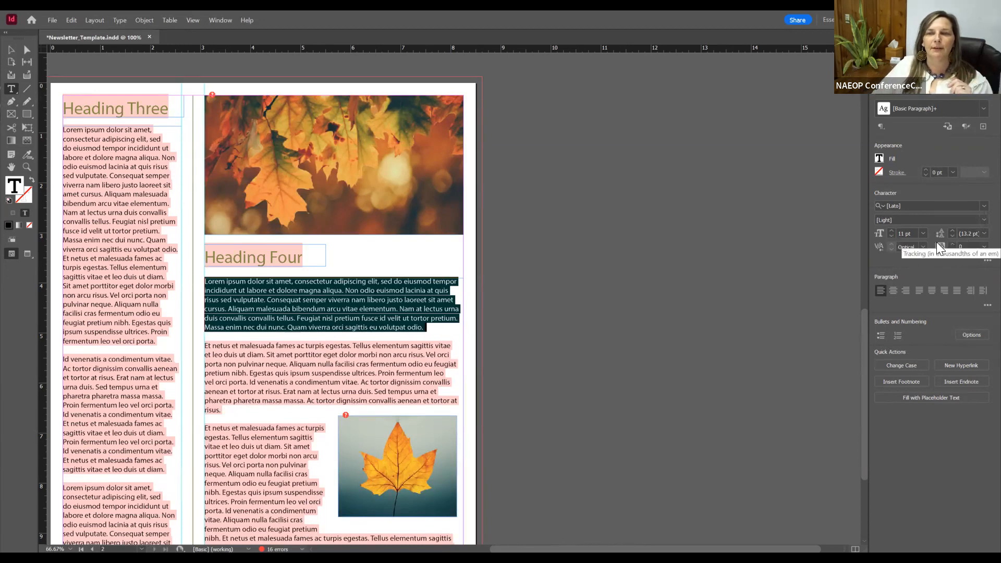
left_click(922, 246)
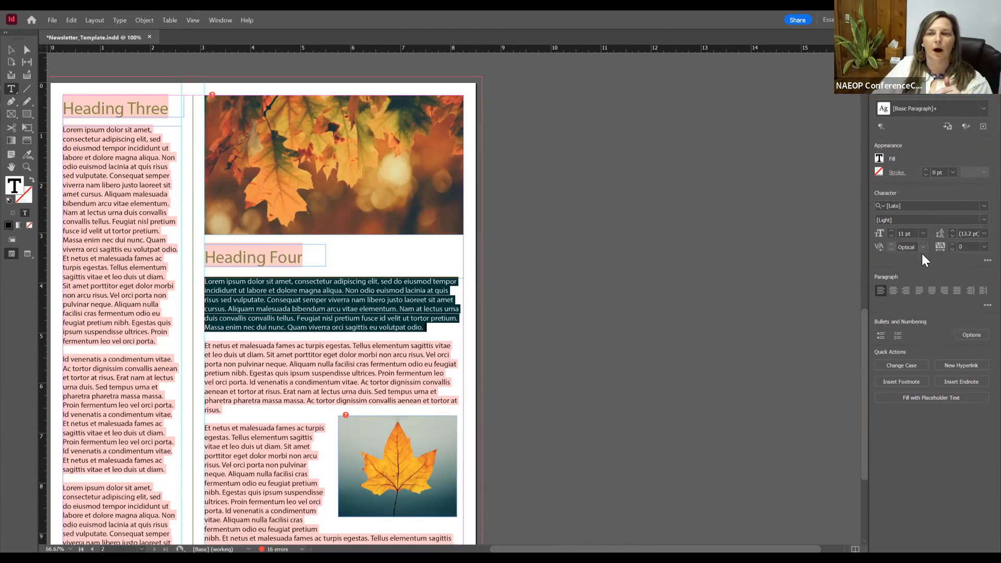
left_click(951, 244)
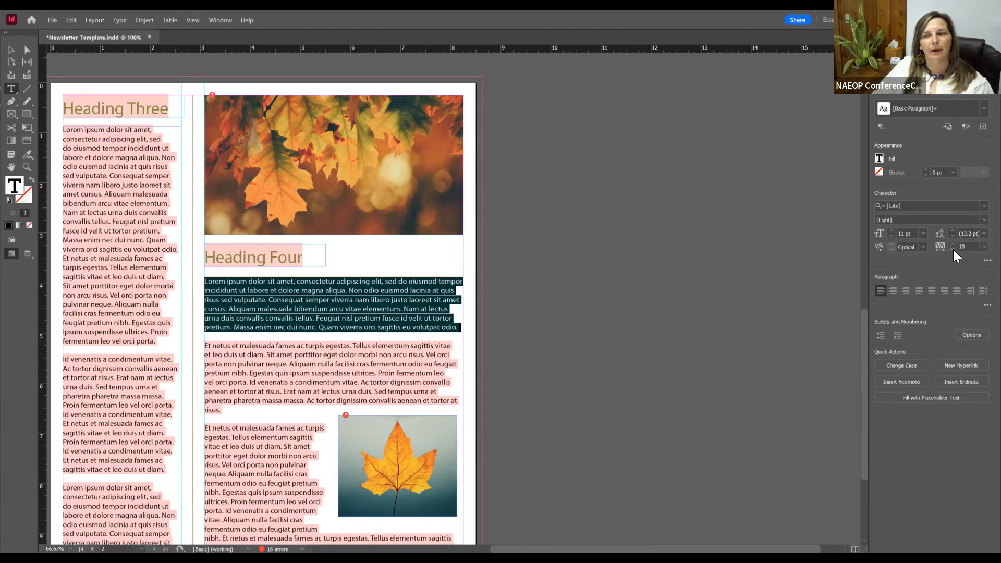
left_click(952, 249)
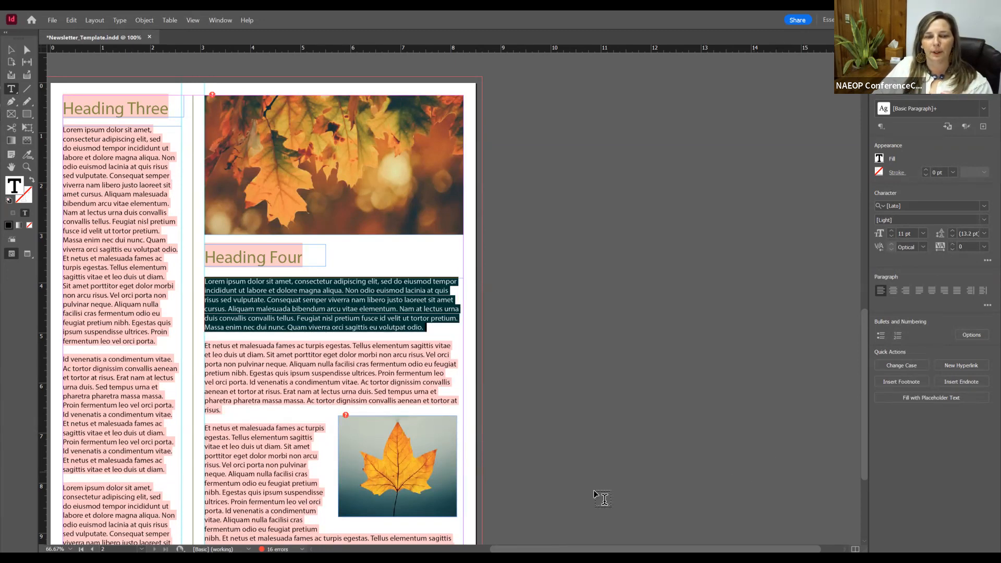
Deselect the paragraph and copy the contact information text frame from the bottom of page 1
scroll(590, 472, "down", 5)
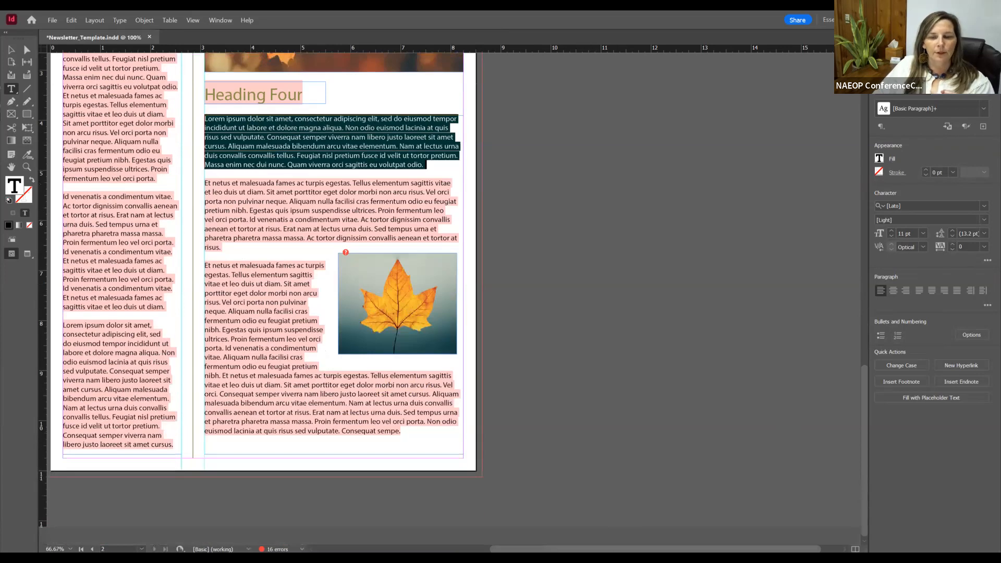
key("ctrl+shift+a")
scroll(429, 258, "left", 3)
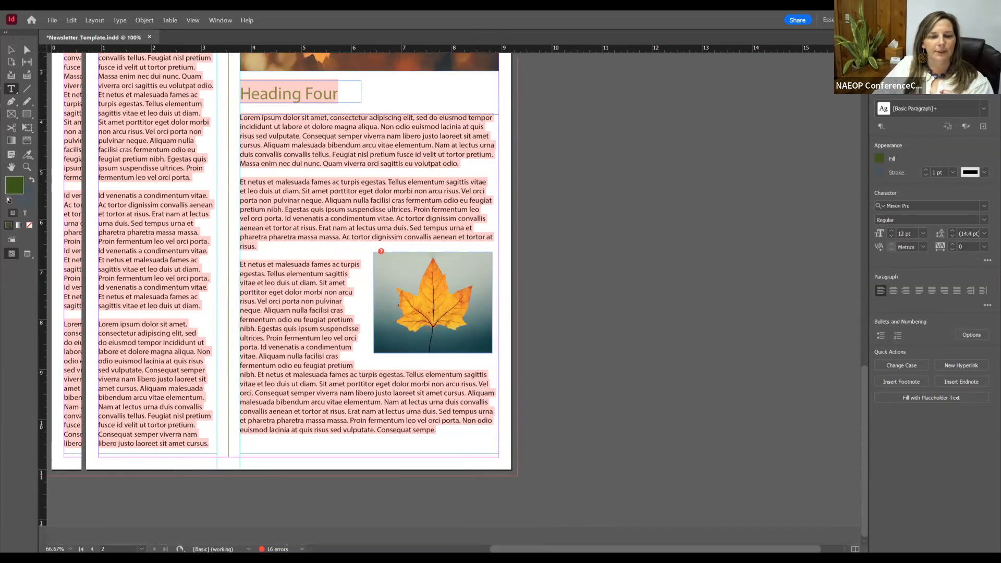
scroll(179, 436, "up", 15)
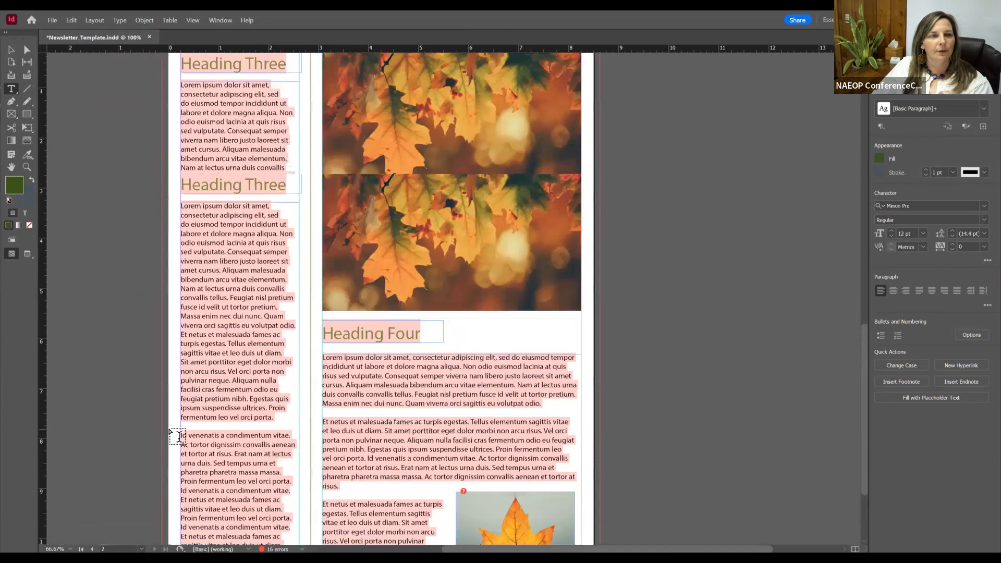
scroll(172, 434, "up", 3)
left_click(11, 51)
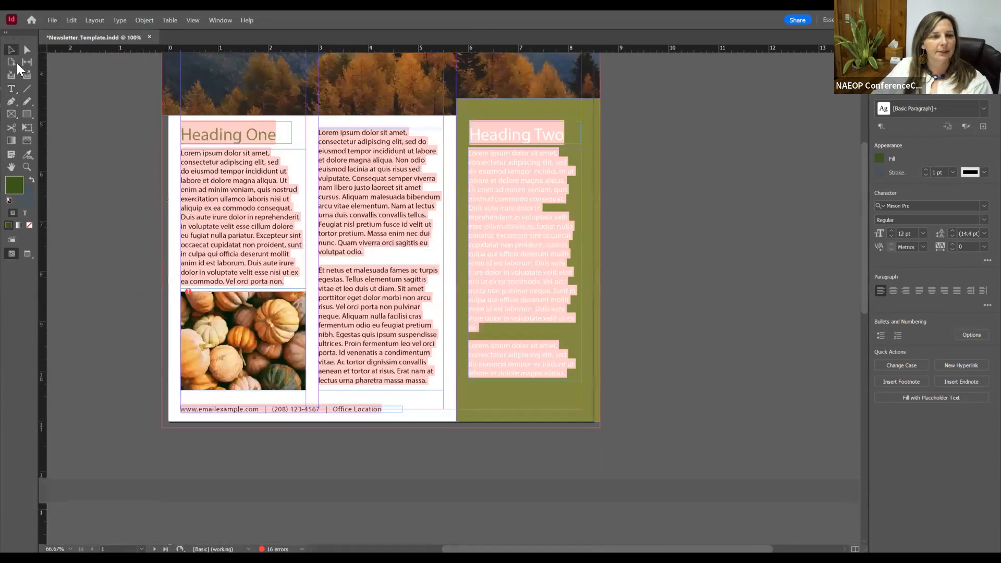
left_click(246, 415)
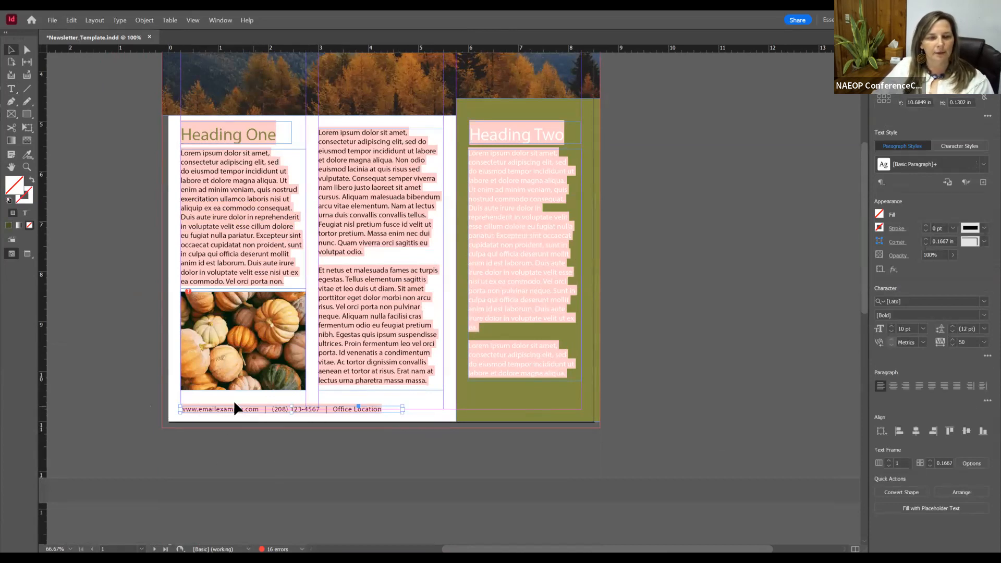
left_click(724, 380)
Paste the contact information frame onto page 2 and position it at the page's bottom-left margin
scroll(725, 381, "down", 10)
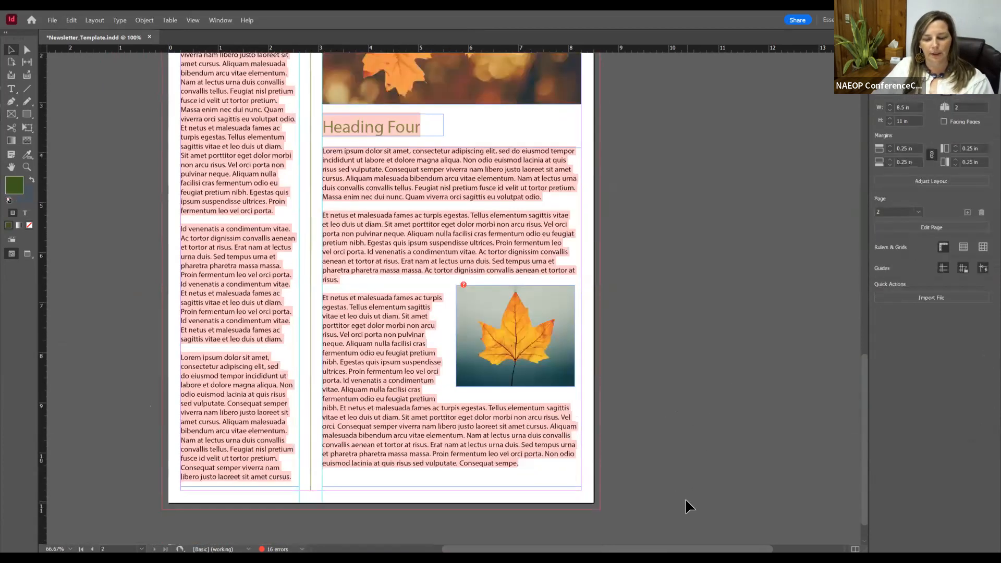
key("ctrl+v")
left_click_drag(449, 296, 290, 489)
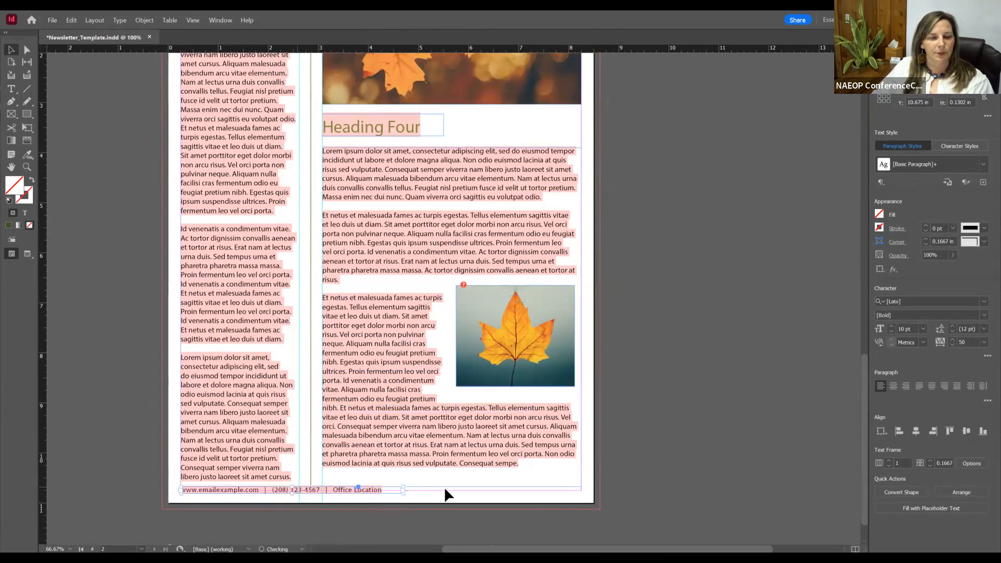
left_click(690, 410)
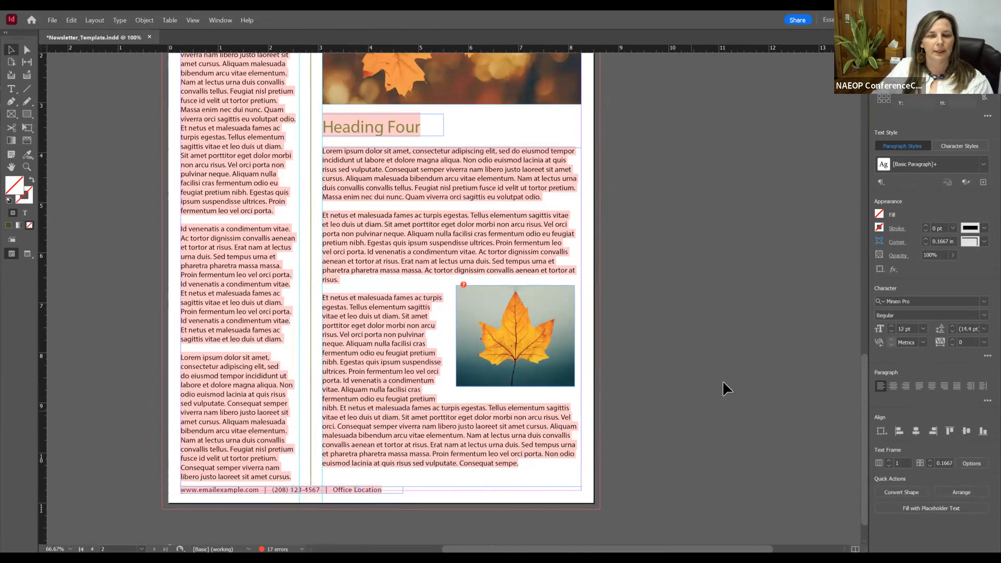
Review both newsletter pages in Preview mode, then return to Normal view
scroll(733, 381, "up", 3)
scroll(734, 386, "up", 2)
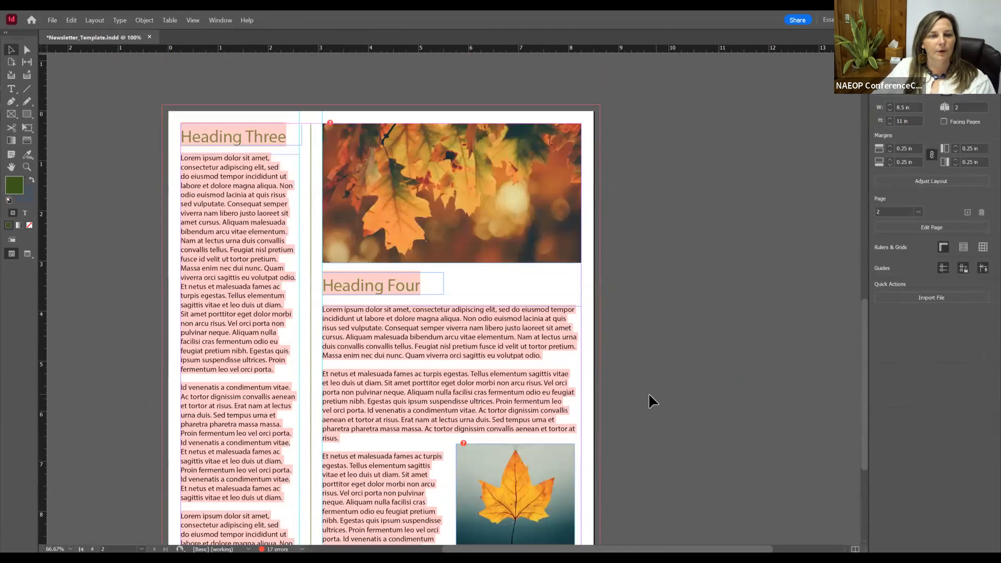
left_click(27, 254)
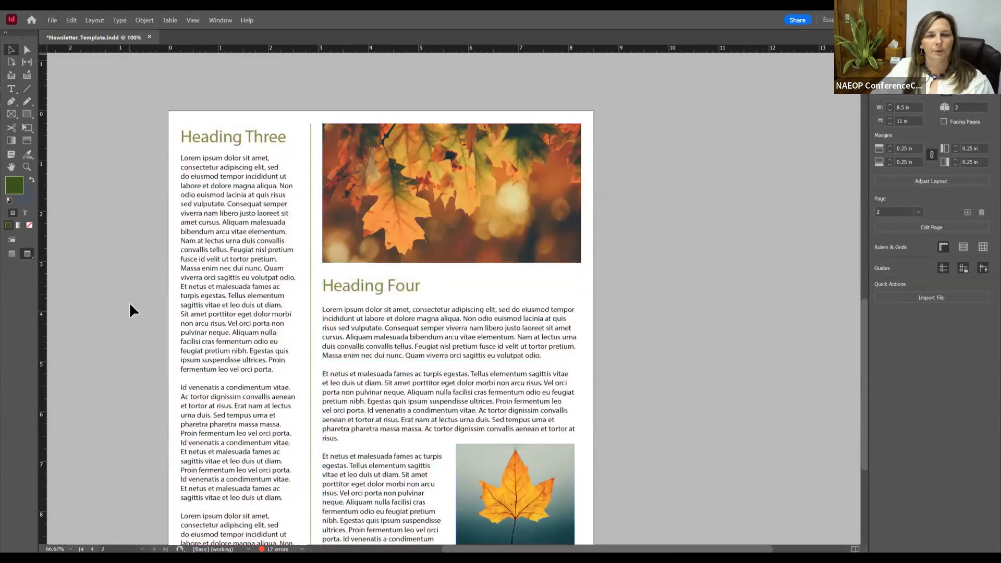
scroll(129, 304, "down", 12)
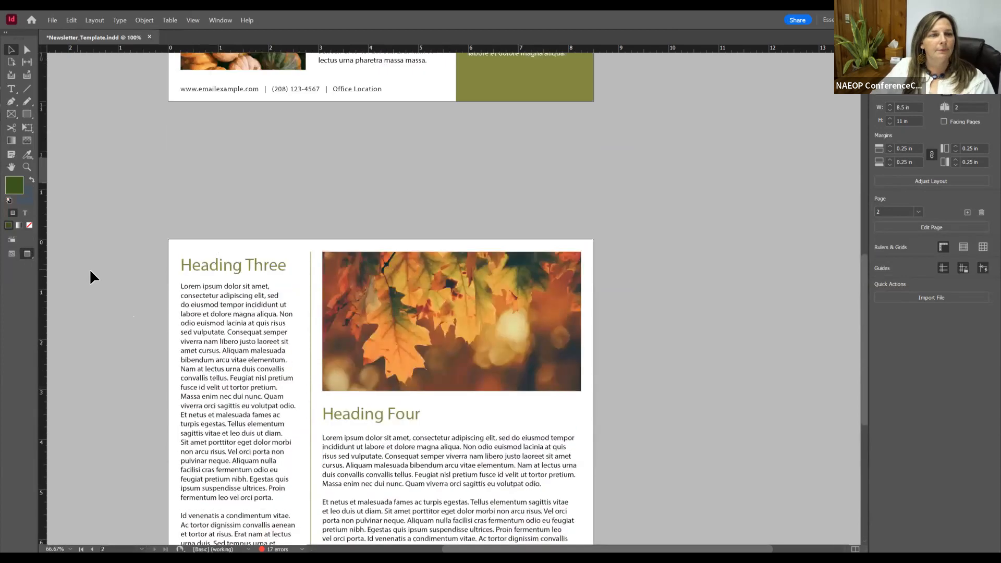
scroll(91, 276, "up", 20)
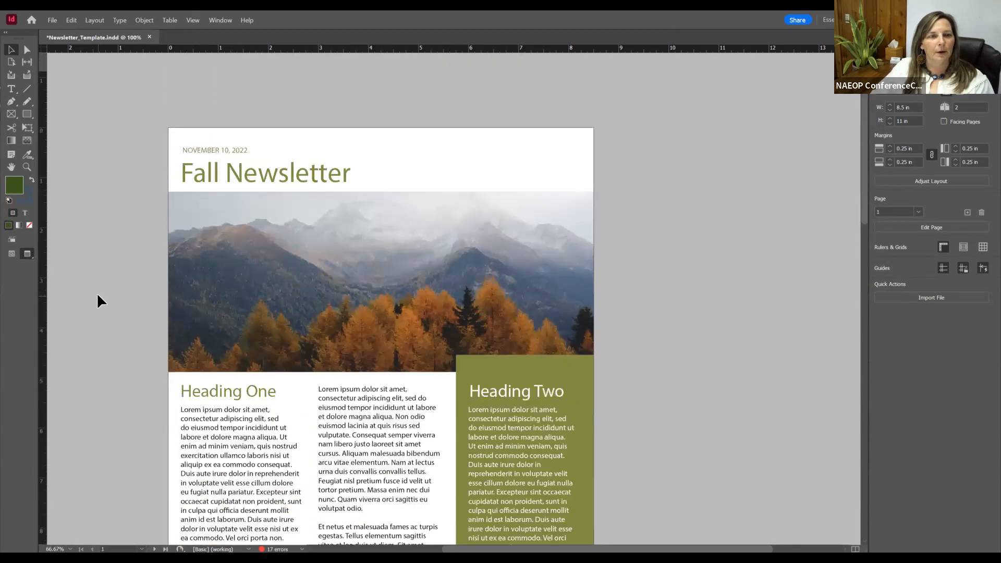
left_click(12, 254)
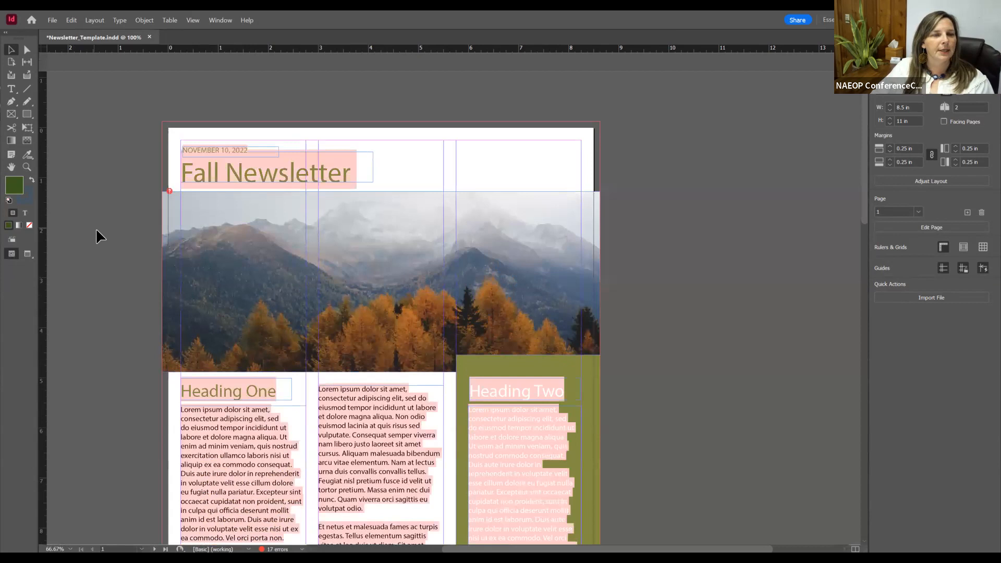
scroll(104, 225, "down", 2)
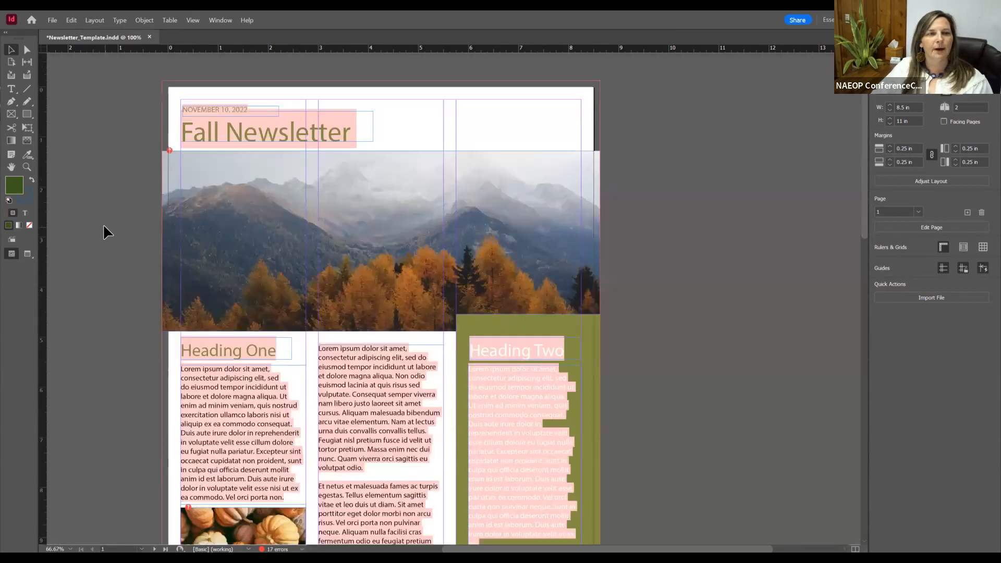
Start a PDF export with the [High Quality Print] preset, saving Newsletter_Template.pdf to the Desktop
left_click(52, 20)
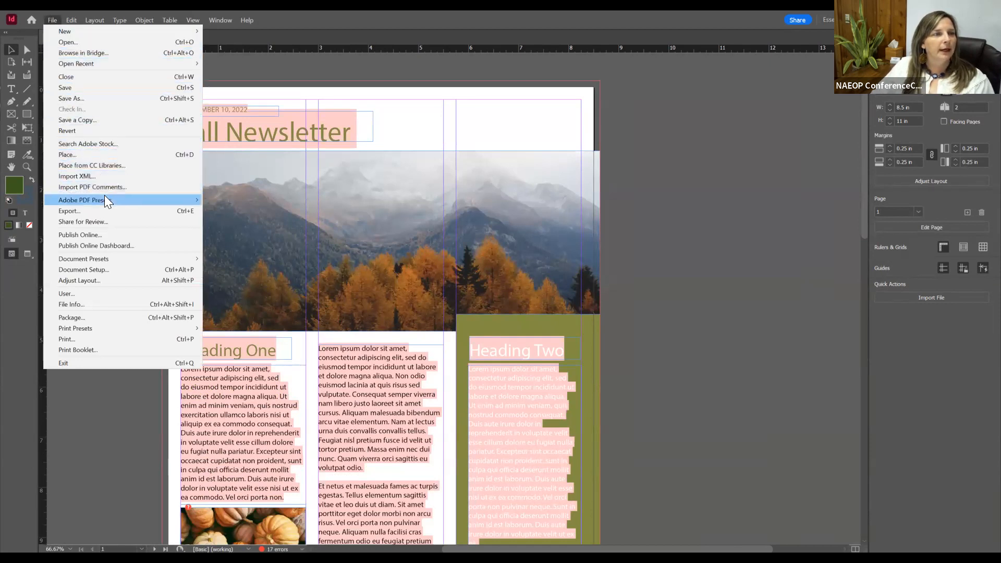
mouse_move(106, 203)
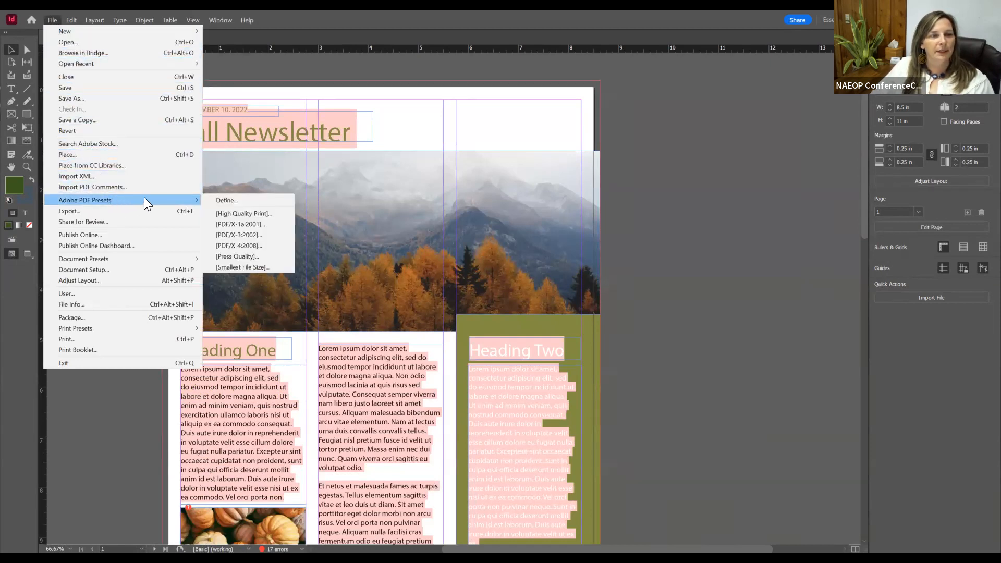
left_click(275, 212)
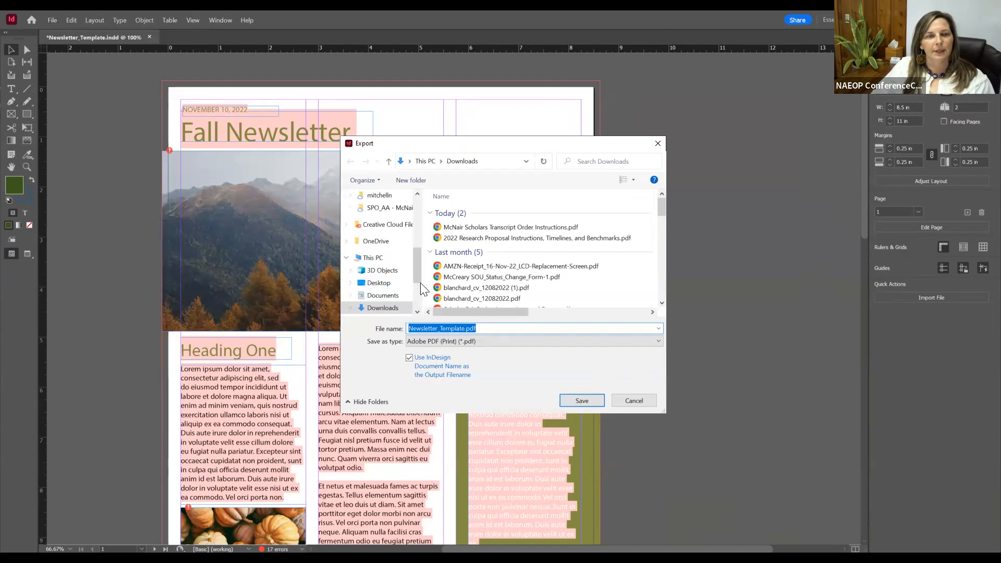
left_click(388, 284)
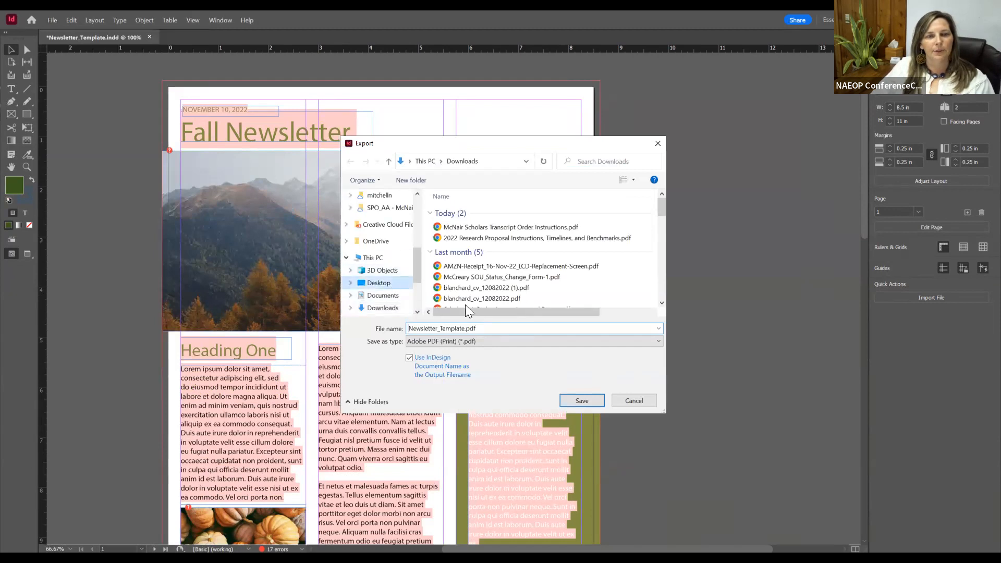
left_click(587, 403)
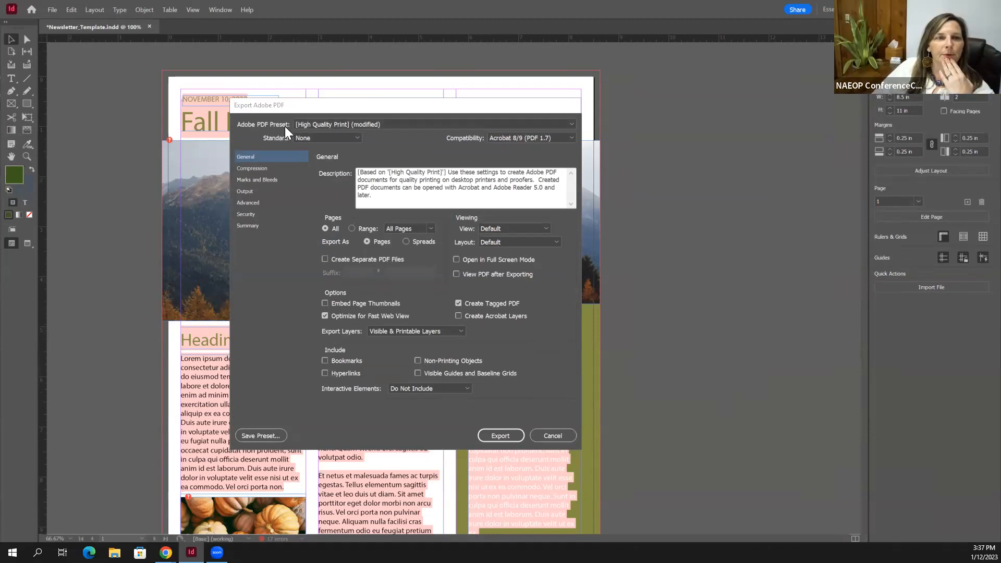
Try the Acrobat 5 (PDF 1.4) compatibility for the PDF, then return it to Acrobat 8/9 (PDF 1.7)
left_click(531, 137)
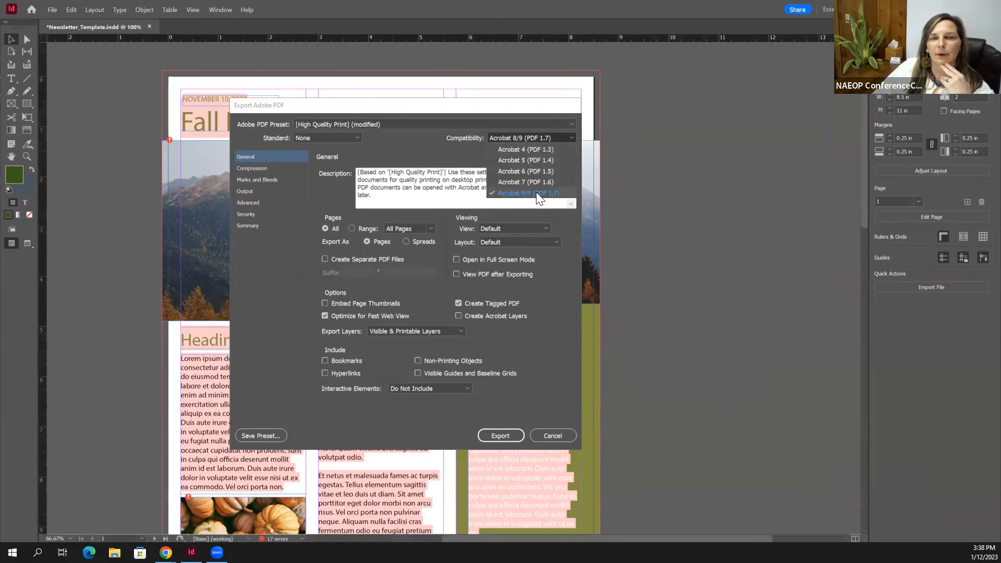
left_click(563, 191)
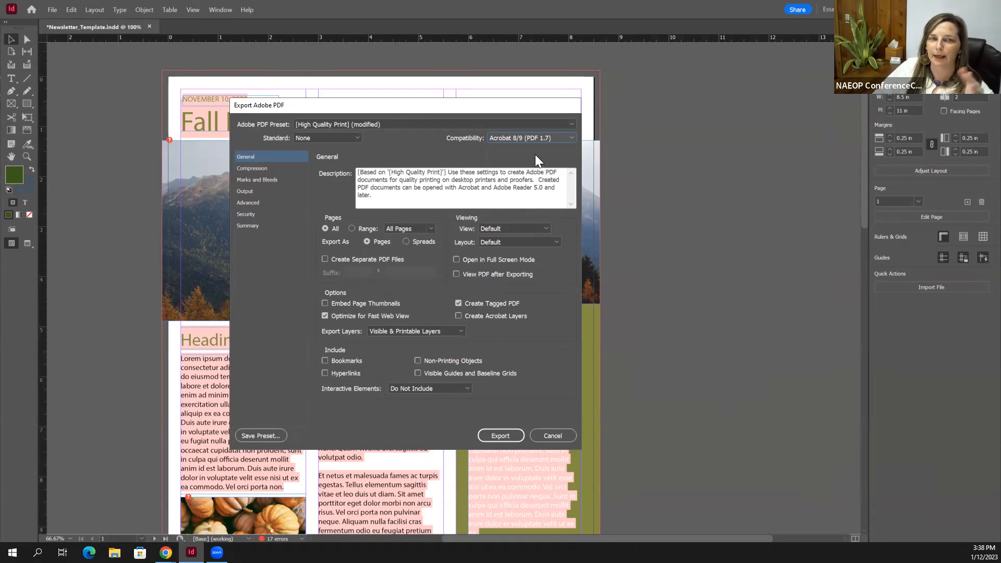
left_click(529, 137)
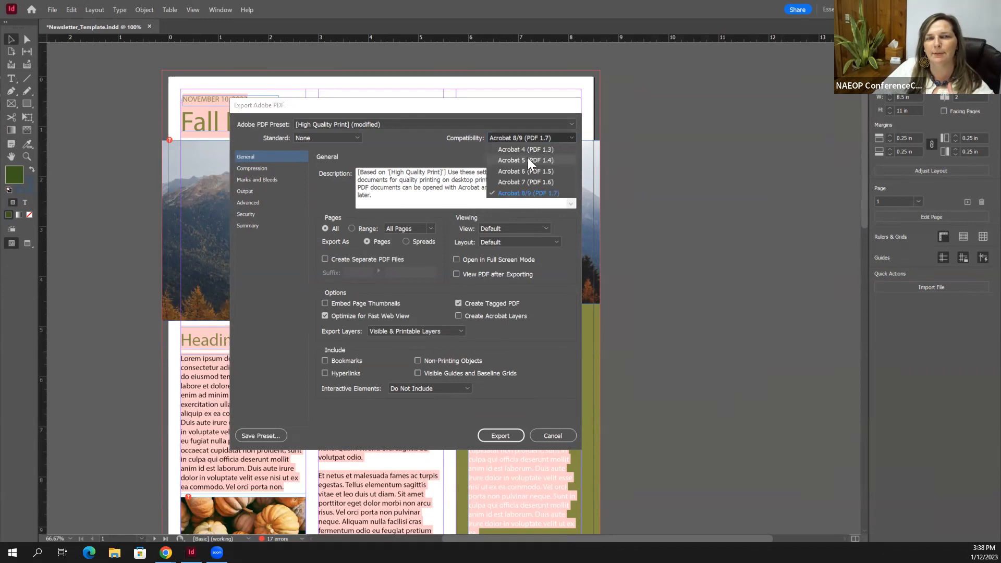
left_click(528, 159)
left_click(532, 137)
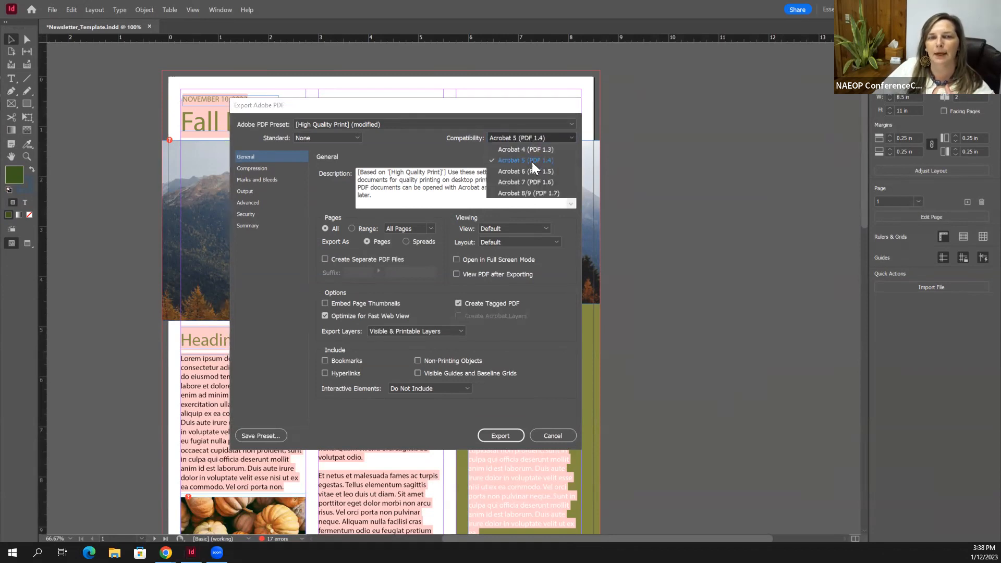
left_click(527, 192)
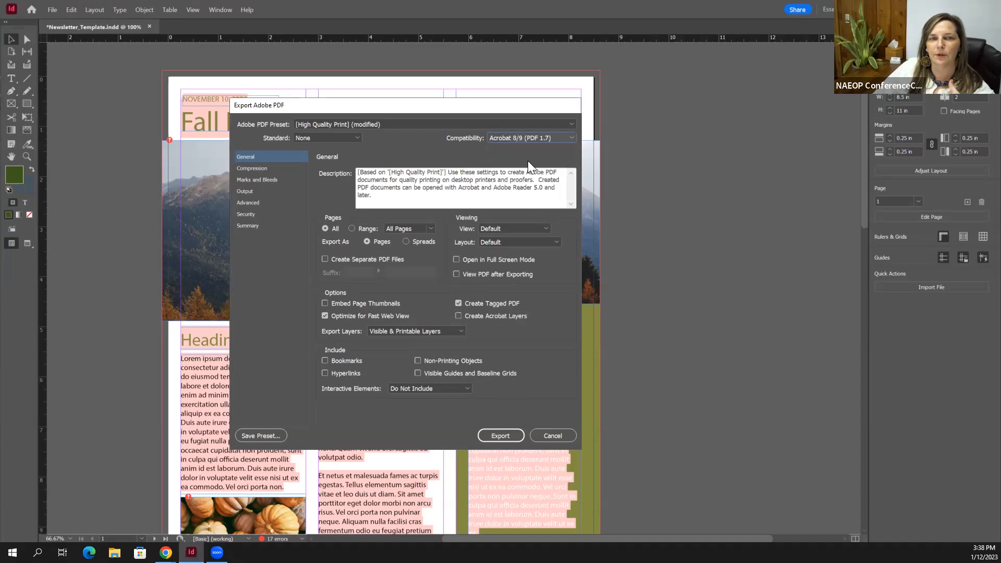
Enable the document bleed settings for the PDF and export it, continuing despite the missing fonts and link problems
left_click(264, 181)
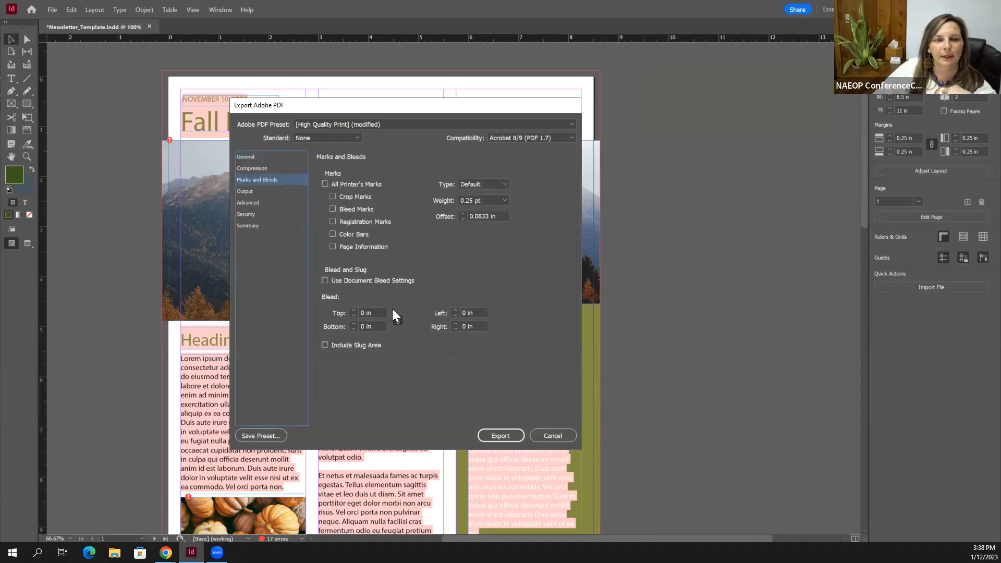
left_click(325, 280)
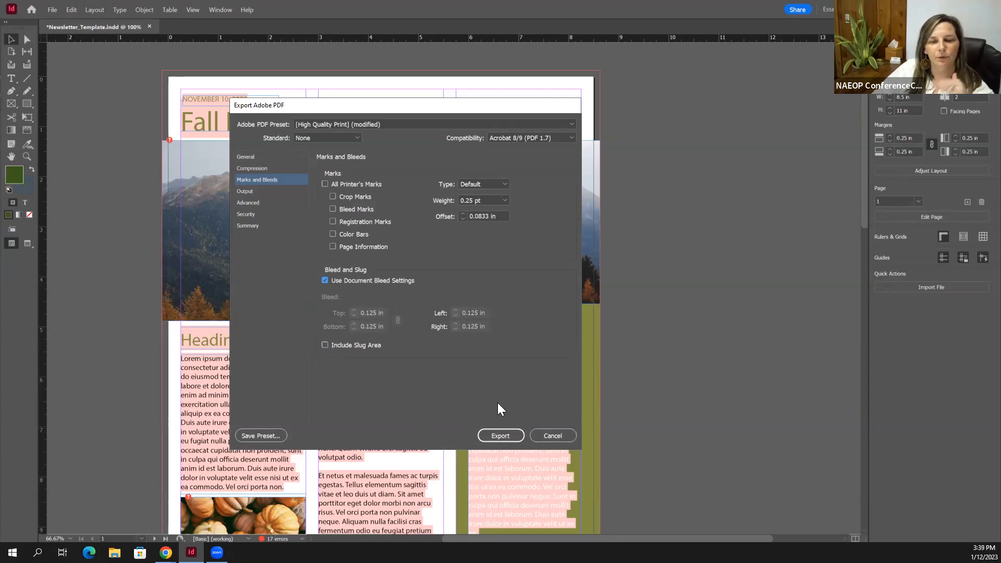
left_click(501, 437)
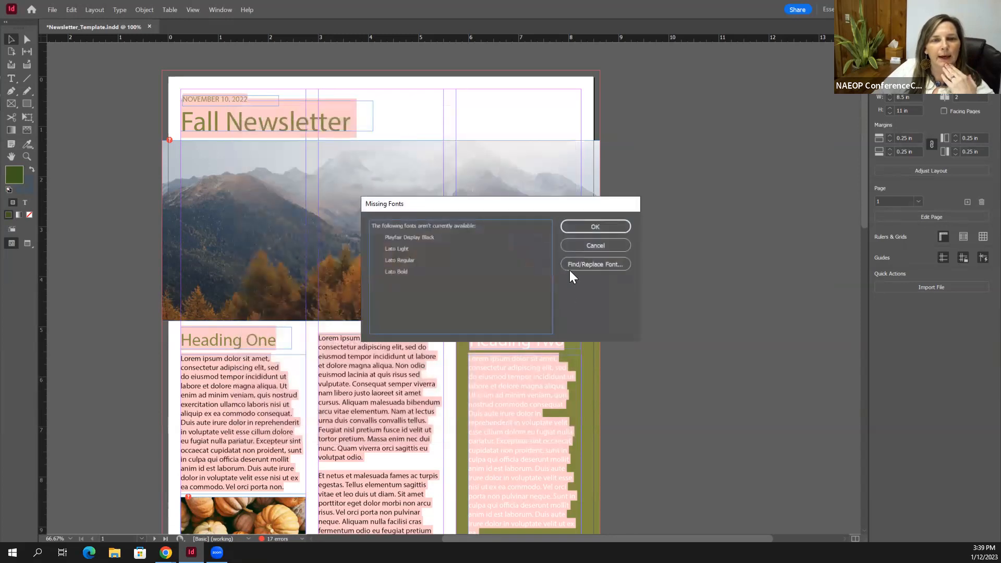
left_click(609, 224)
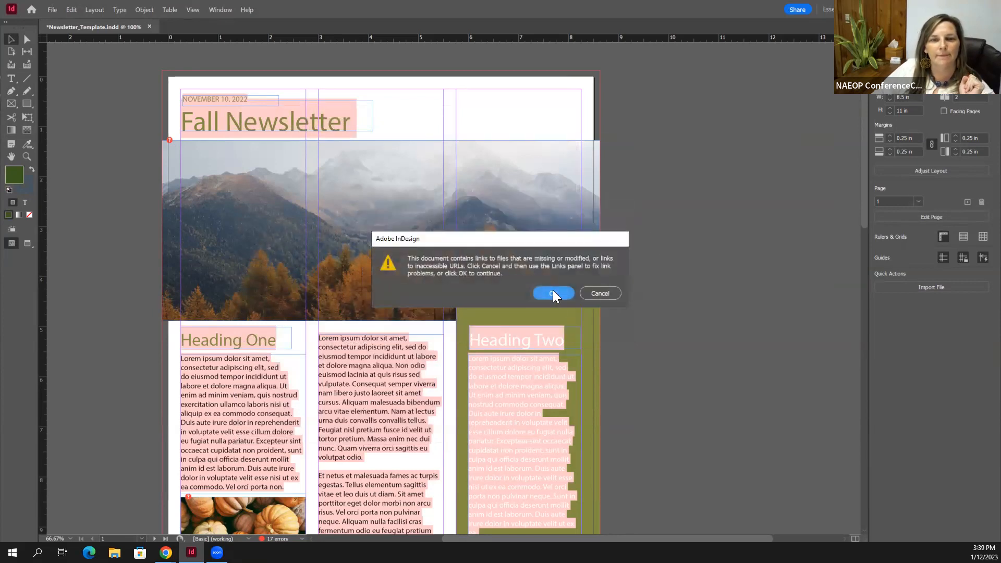
left_click(553, 294)
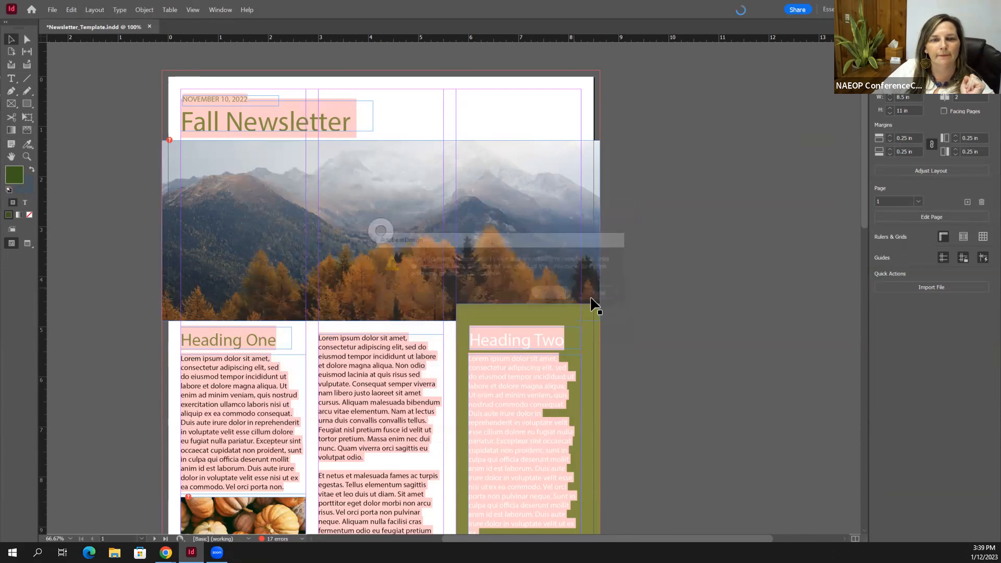
scroll(715, 346, "down", 1)
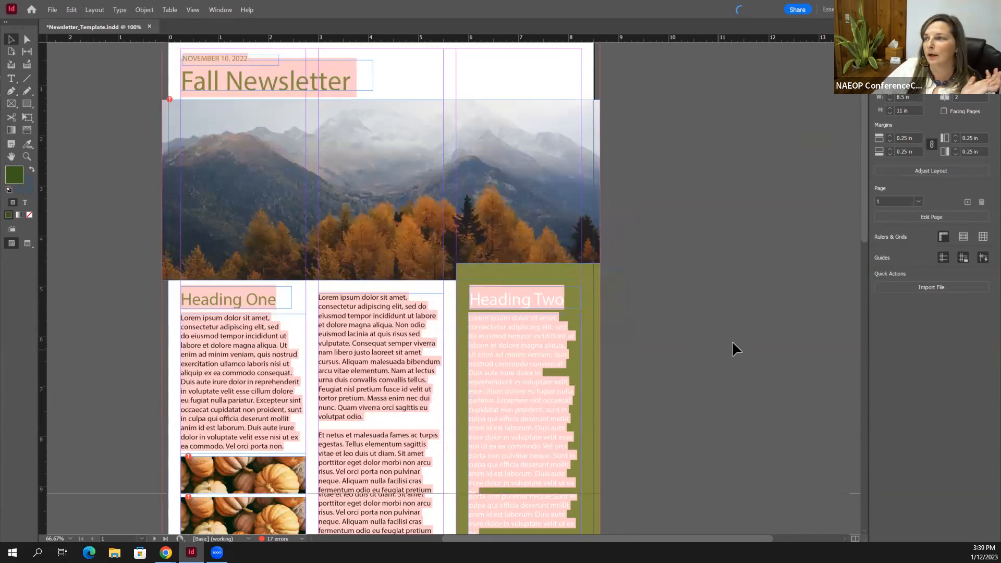
scroll(732, 350, "up", 2)
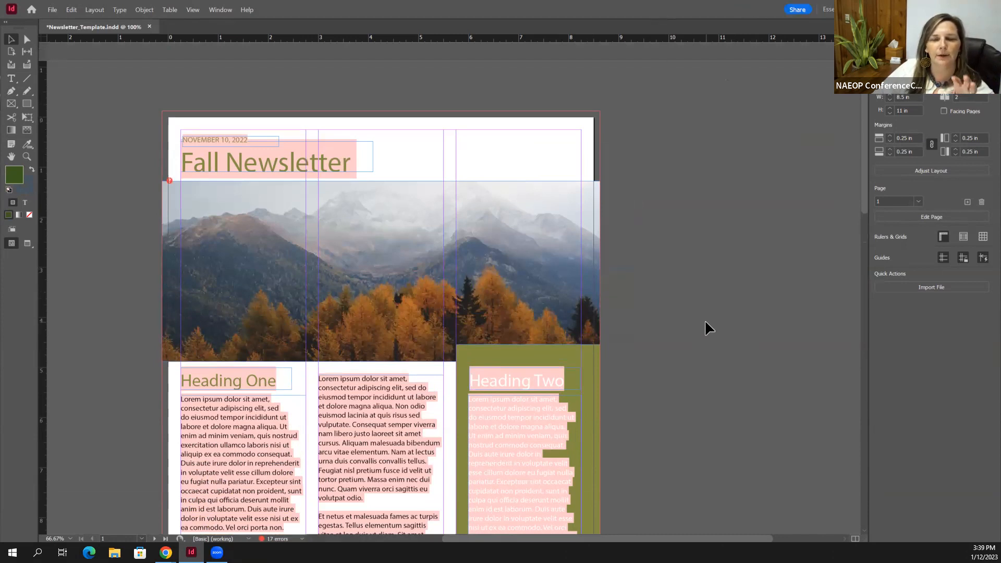
scroll(685, 298, "down", 18)
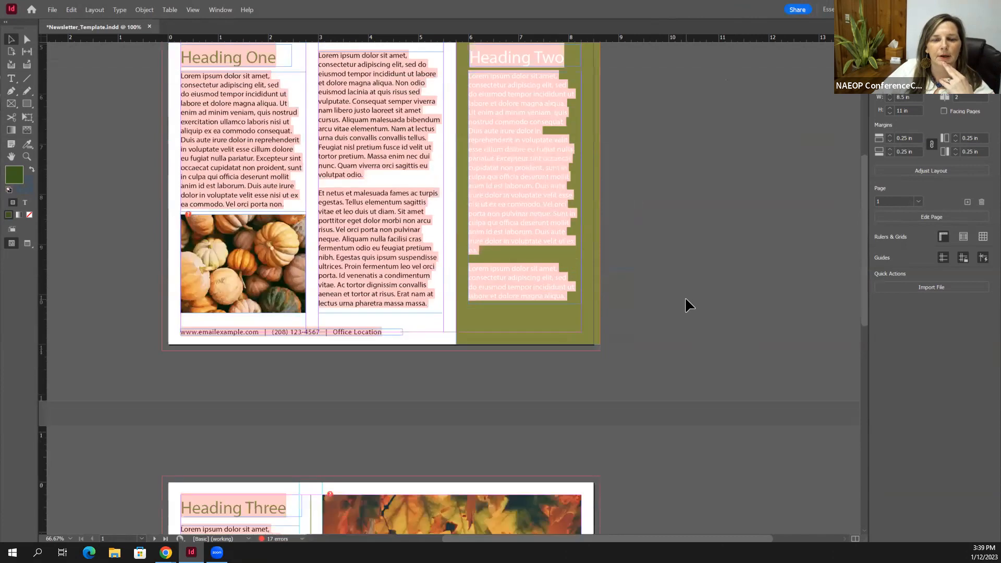
scroll(685, 302, "up", 20)
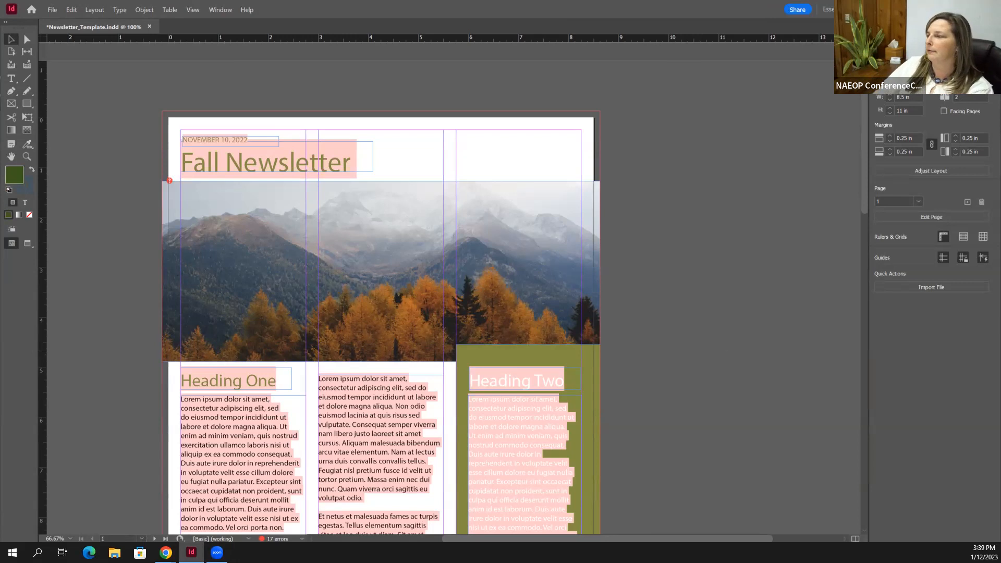
key("alt+Tab")
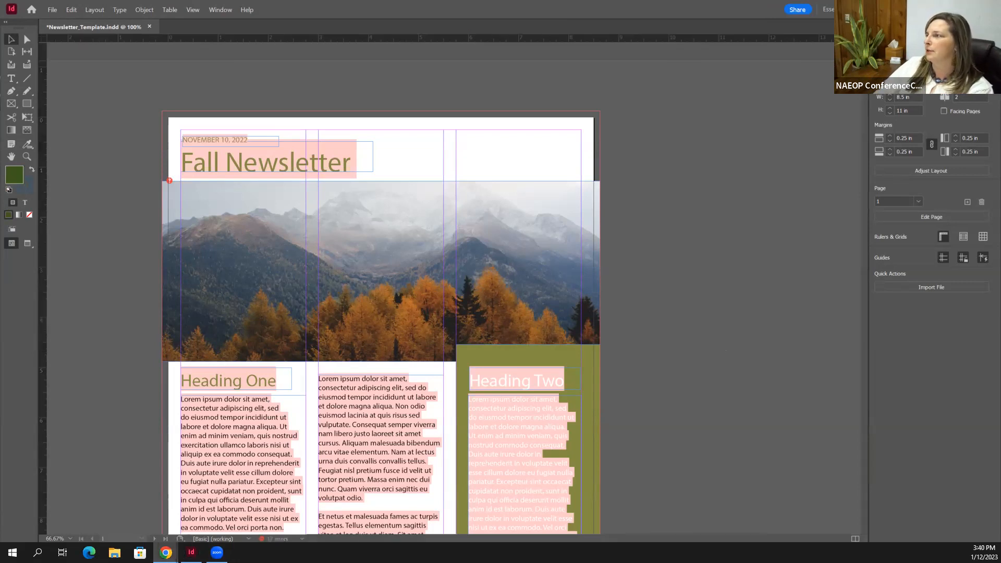